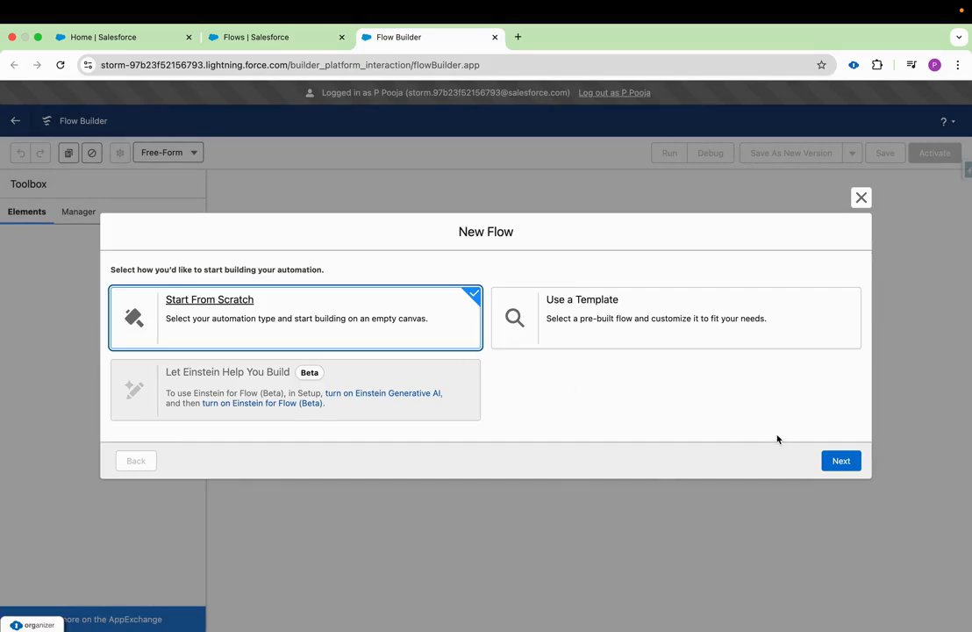
# - Create a new Template-Triggered Prompt Flow, starting from scratch
pyautogui.click(834, 460)
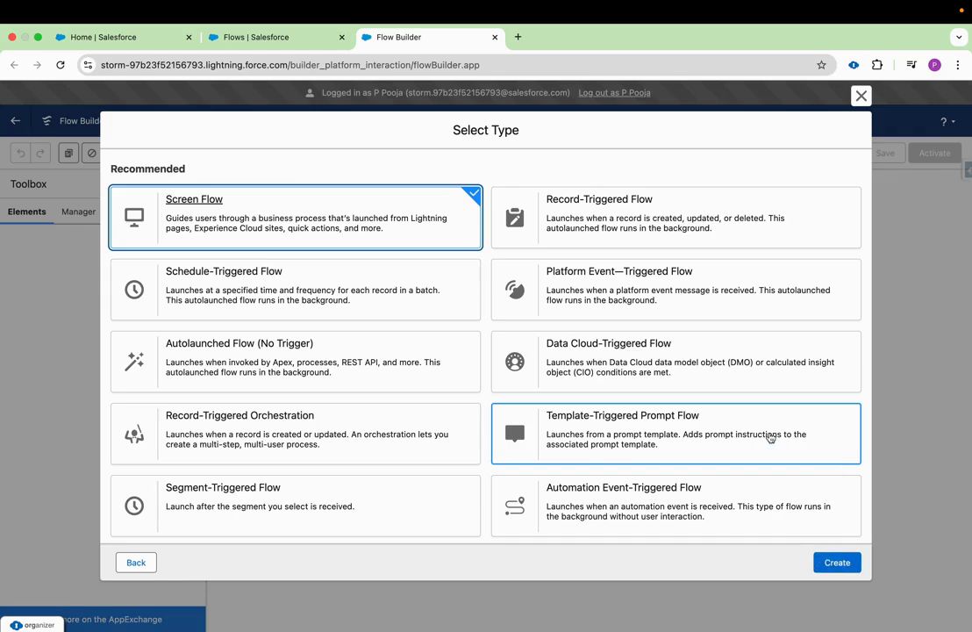
pyautogui.scroll(-3, 709, 436)
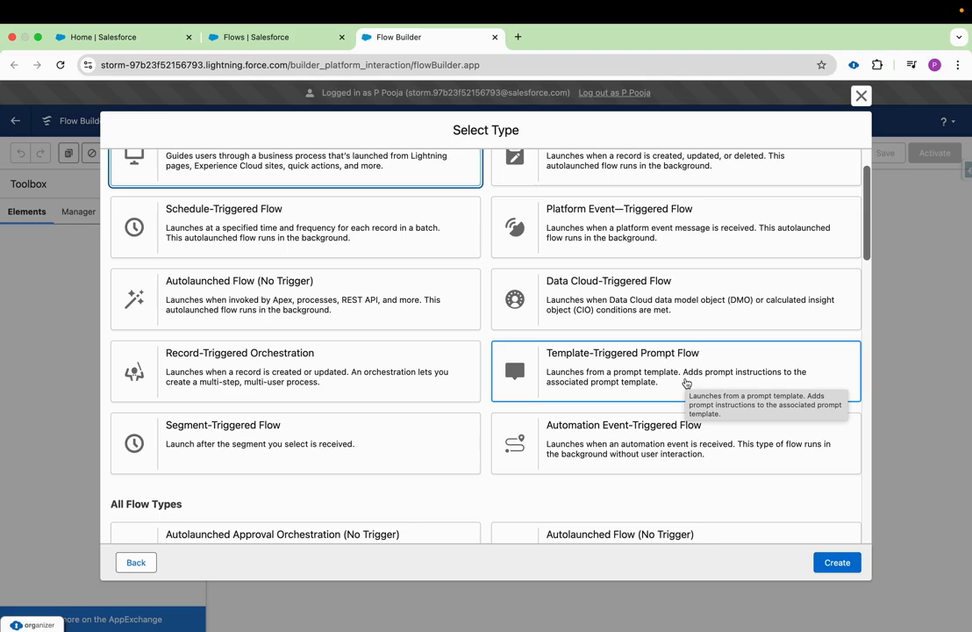
pyautogui.click(688, 383)
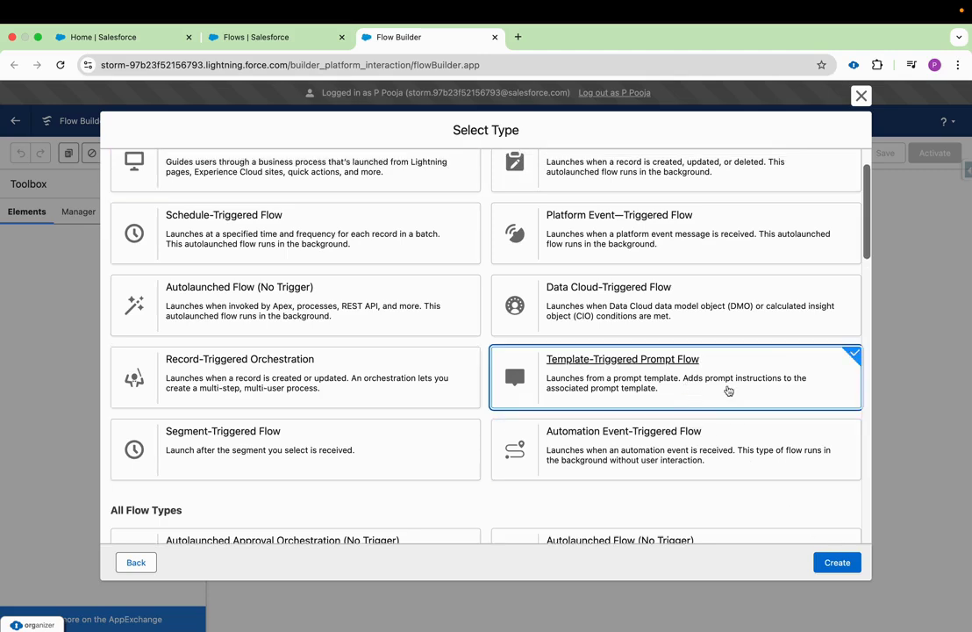
pyautogui.click(836, 563)
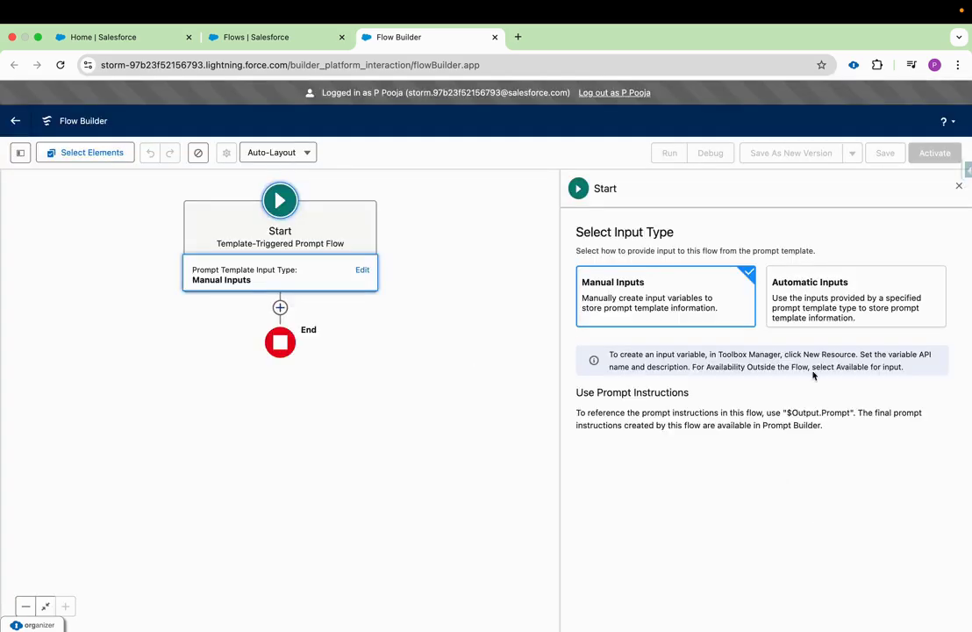
# - Set the flow's start to Automatic Inputs with the Field Generation Template Capability prompt template type
pyautogui.click(860, 310)
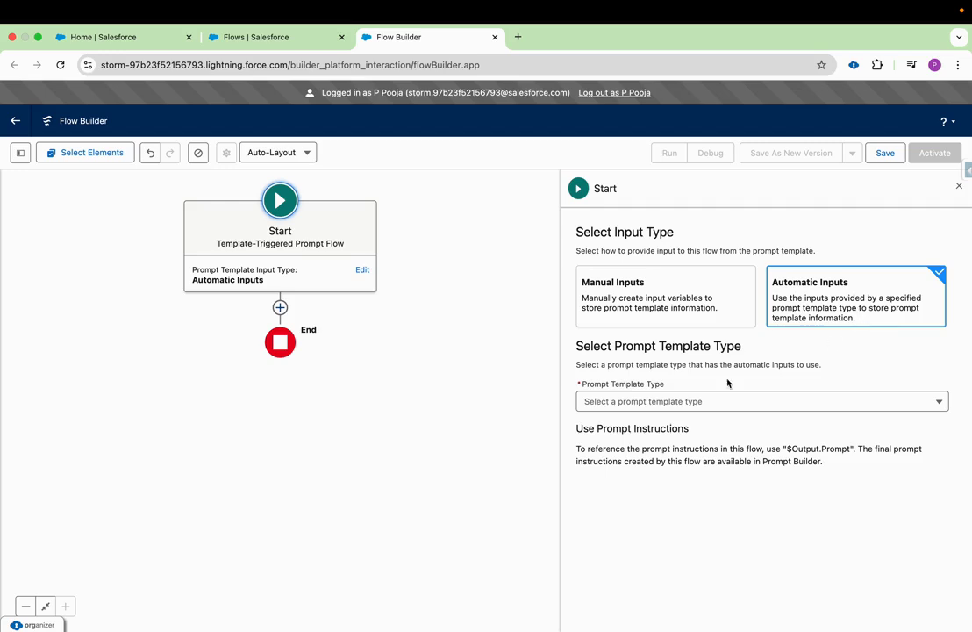
pyautogui.click(643, 405)
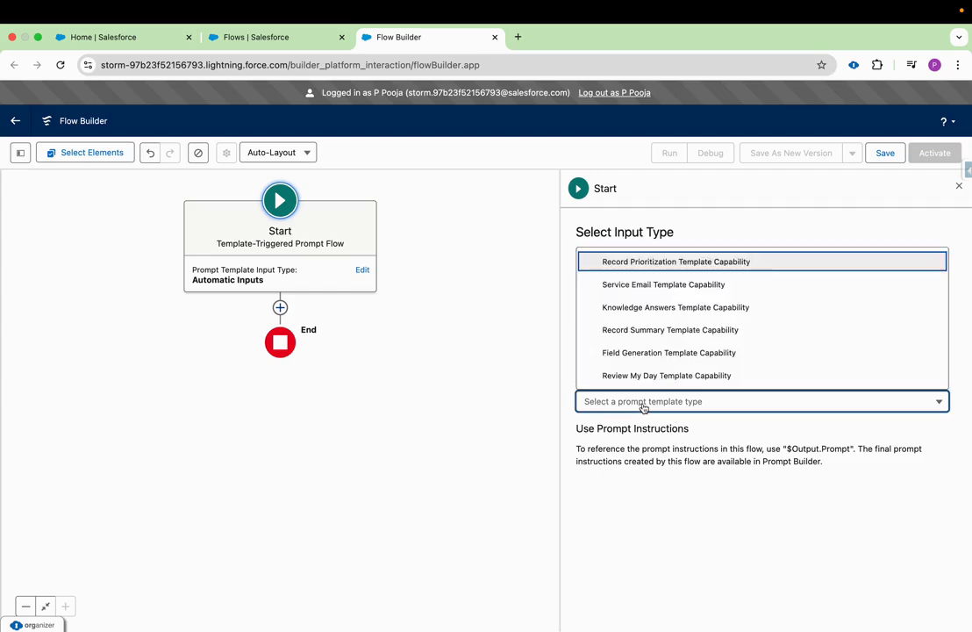
pyautogui.click(718, 355)
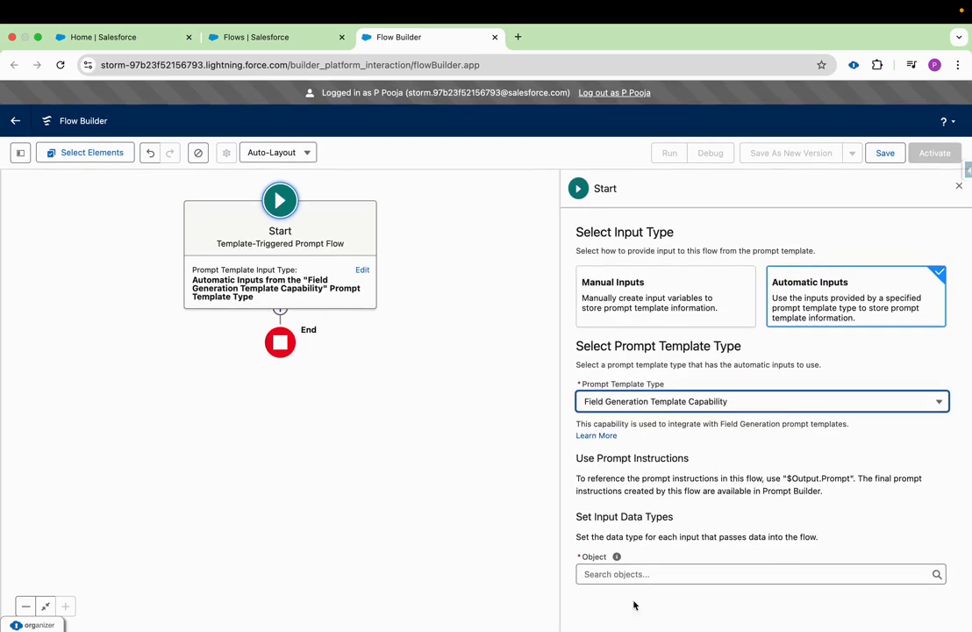
# - Set the Start element's input object to Account and close its settings
pyautogui.click(646, 575)
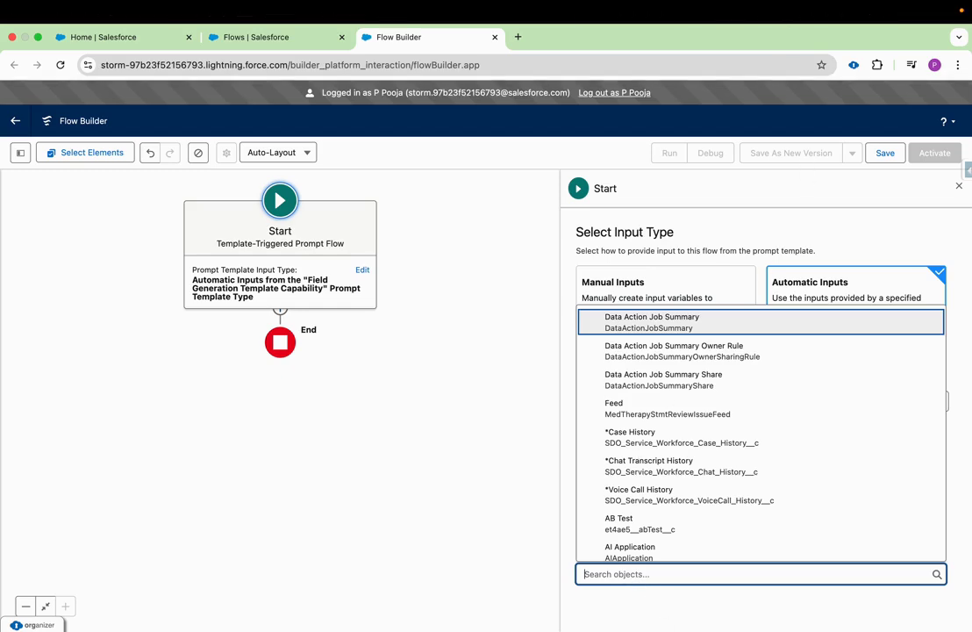
pyautogui.write('accounaccoaccun')
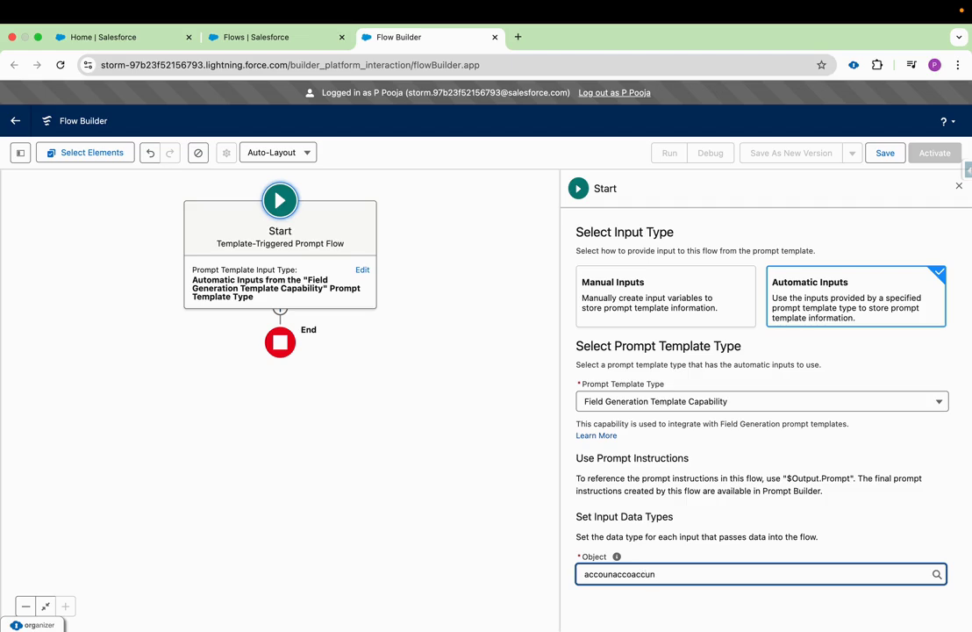
pyautogui.doubleClick(628, 575)
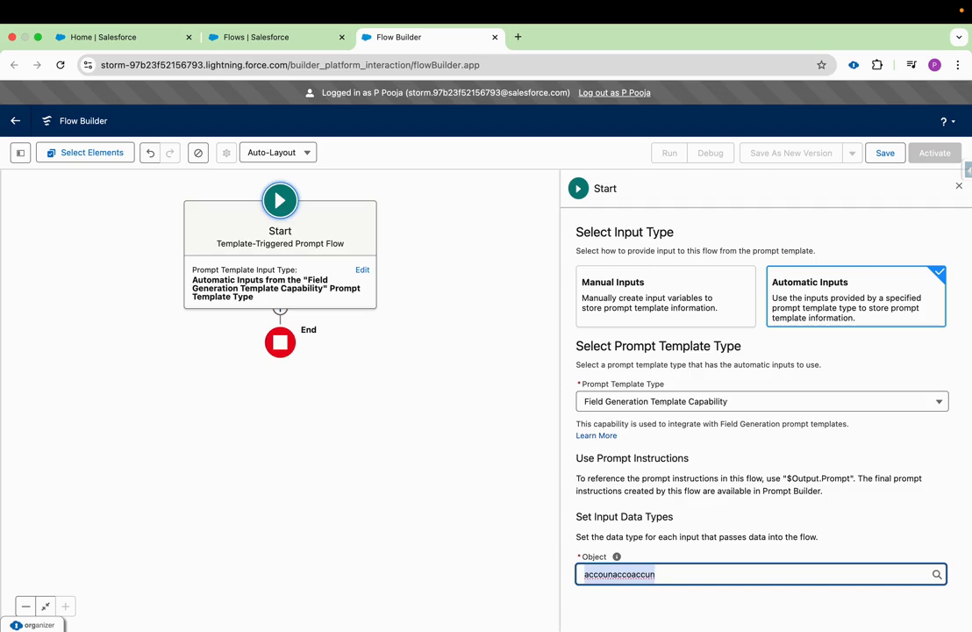
pyautogui.write('account')
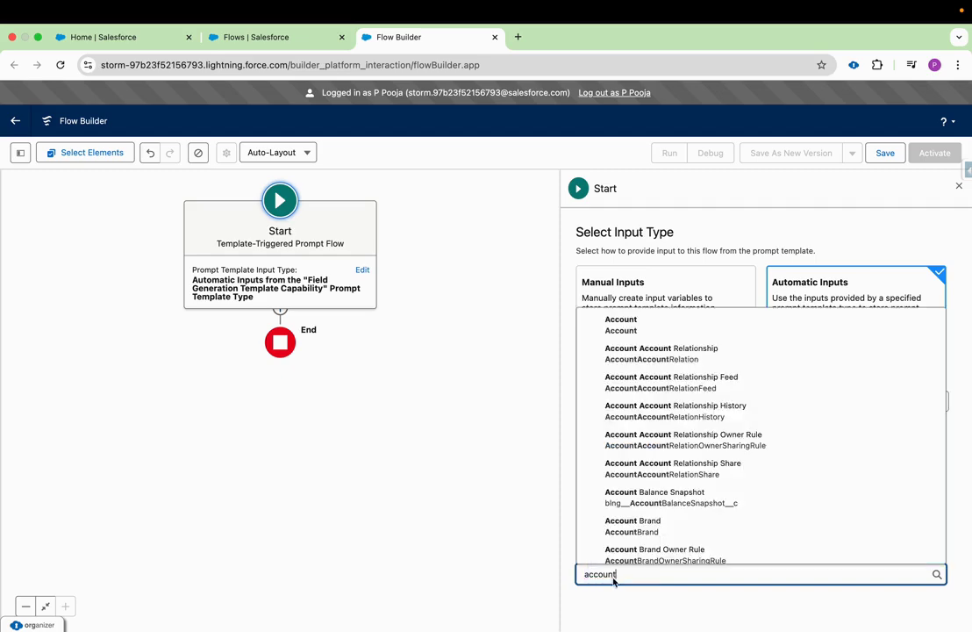
pyautogui.click(637, 339)
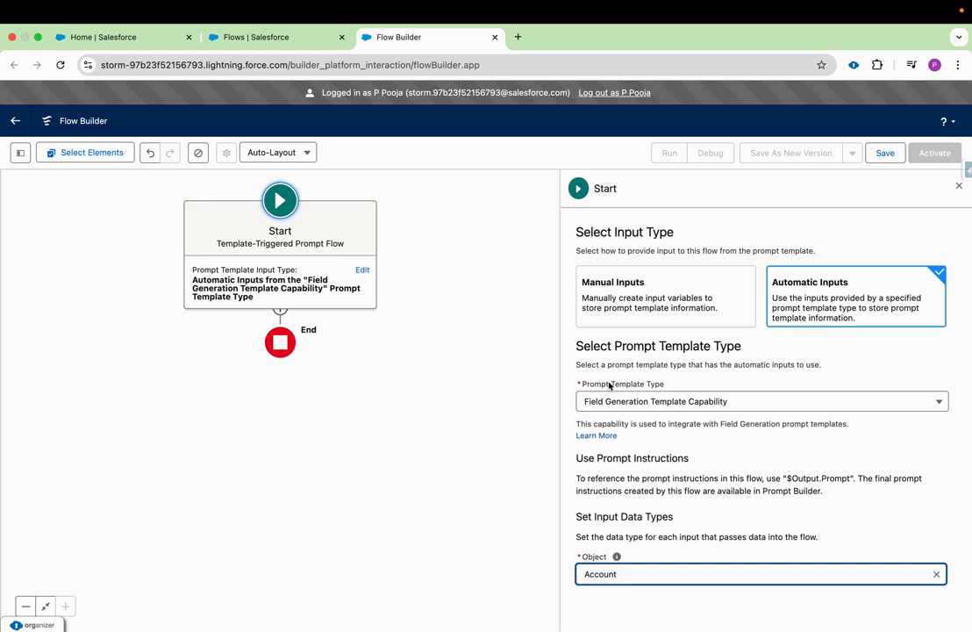
pyautogui.click(960, 186)
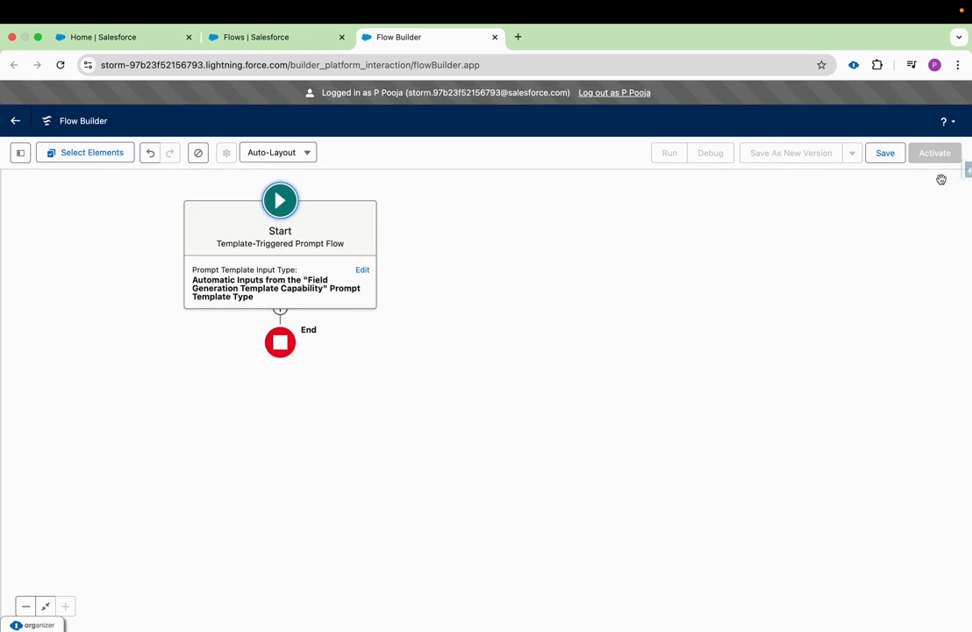
pyautogui.click(413, 294)
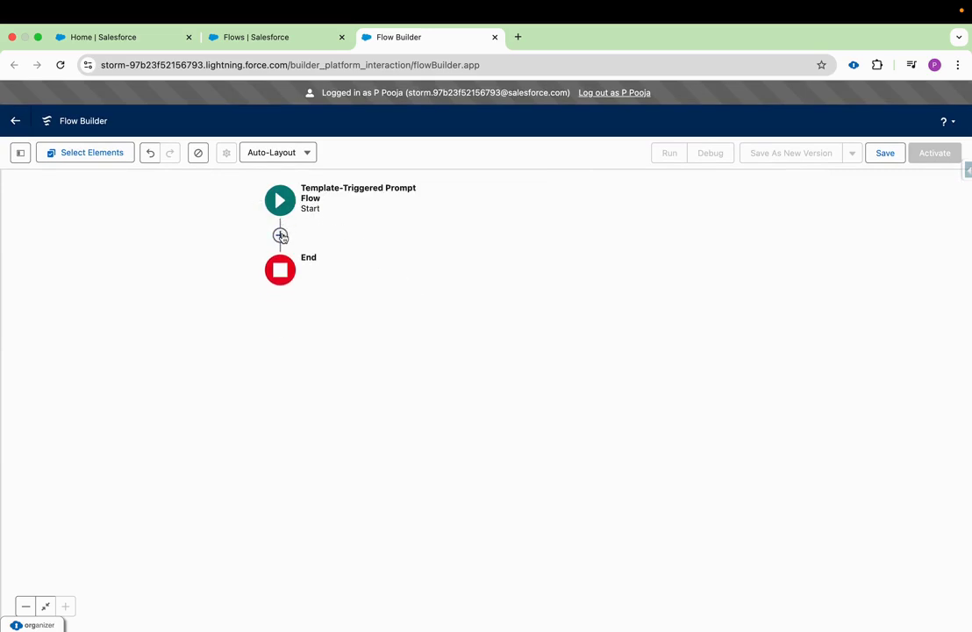
# - Add a Get Records element after Start, labelled Get Open Customer Cases with API name Get_Open_Customer_Cases
pyautogui.click(280, 236)
pyautogui.scroll(-3, 256, 393)
pyautogui.scroll(-5, 257, 394)
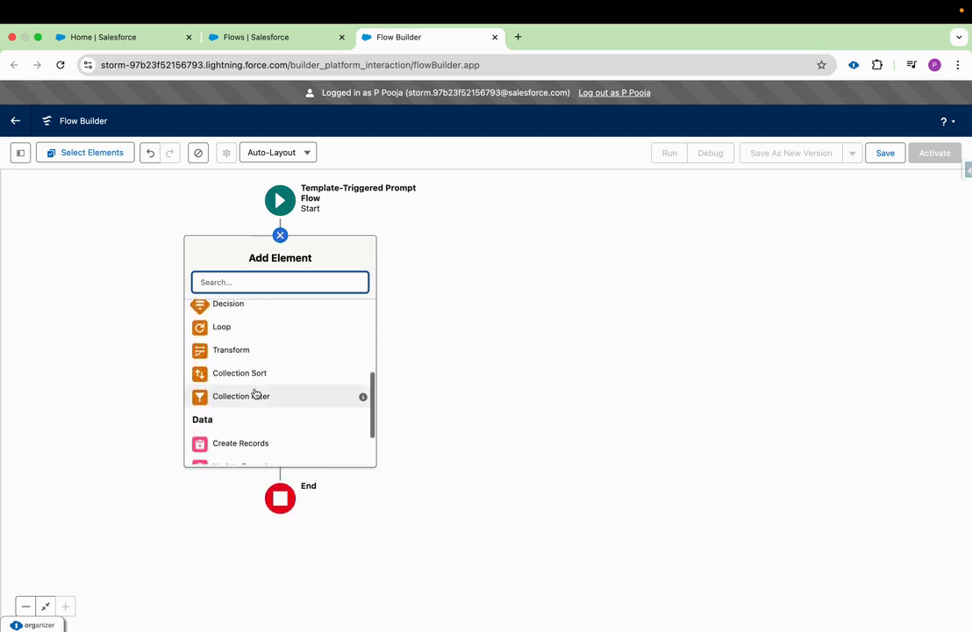
pyautogui.scroll(-1, 256, 421)
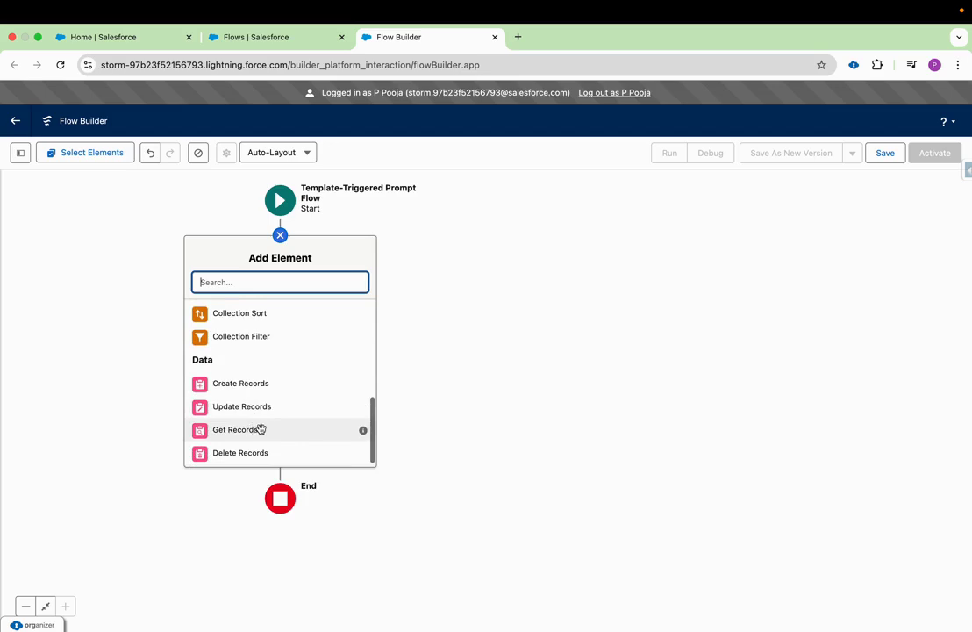
pyautogui.click(261, 429)
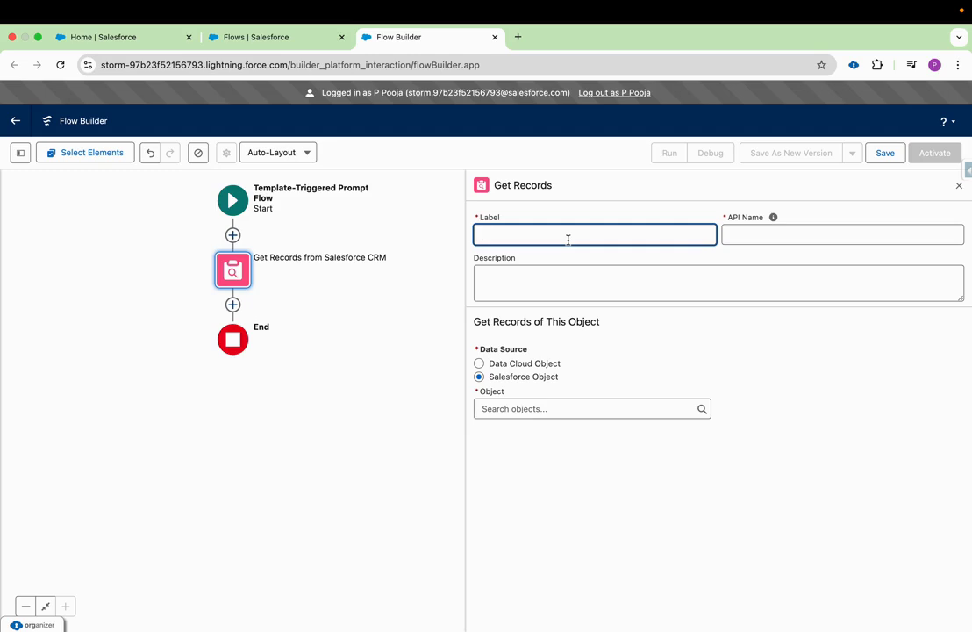
pyautogui.write('Get Open Customer Cases')
pyautogui.click(805, 235)
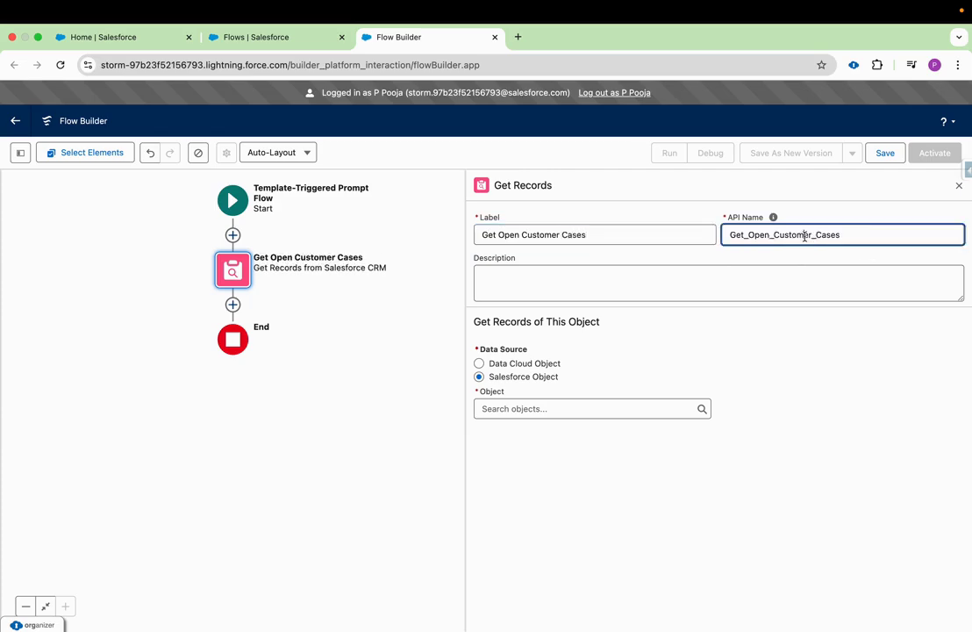
# - Set the Get Records element to retrieve records of the Case object
pyautogui.click(532, 409)
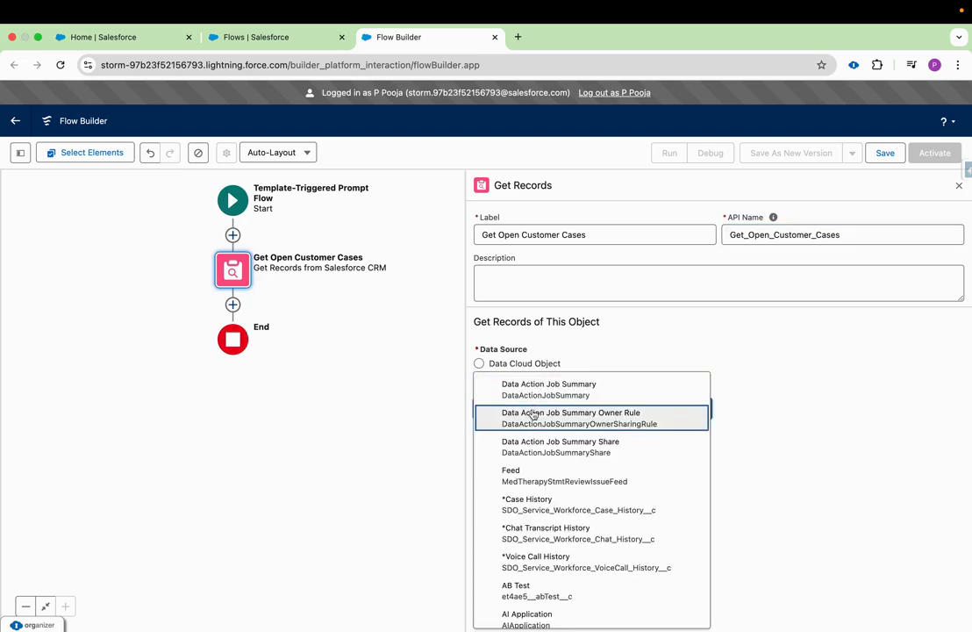
pyautogui.write('KCS')
pyautogui.press('BackSpace')
pyautogui.press('BackSpace')
pyautogui.press('BackSpace')
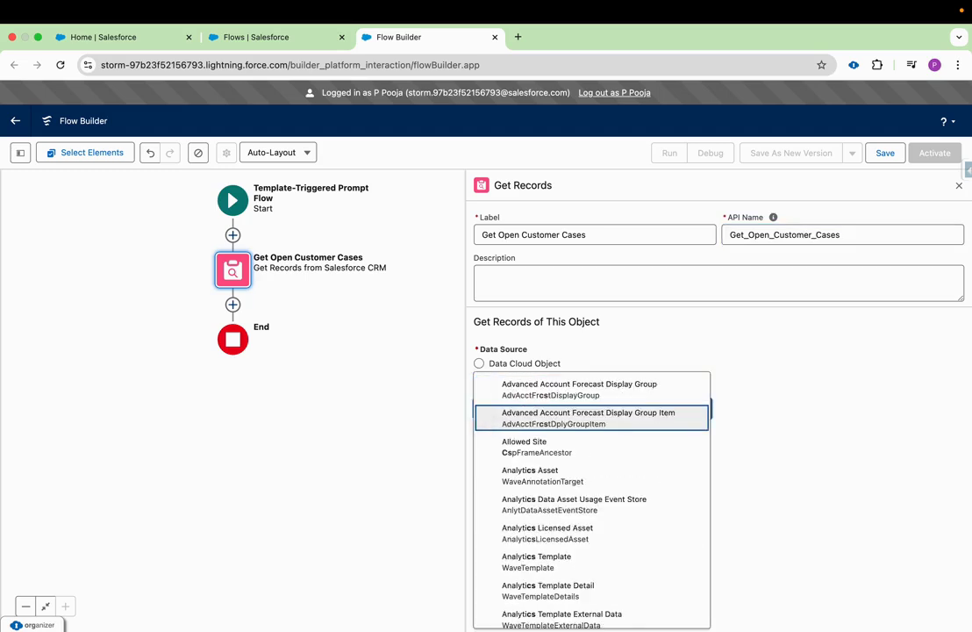
pyautogui.write('case')
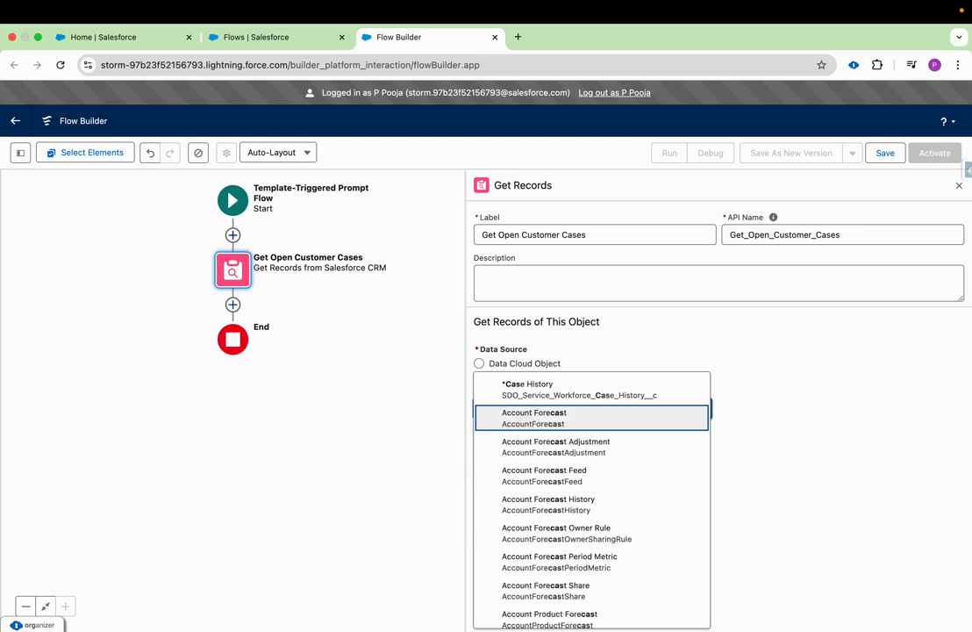
pyautogui.scroll(-1, 549, 577)
pyautogui.click(548, 574)
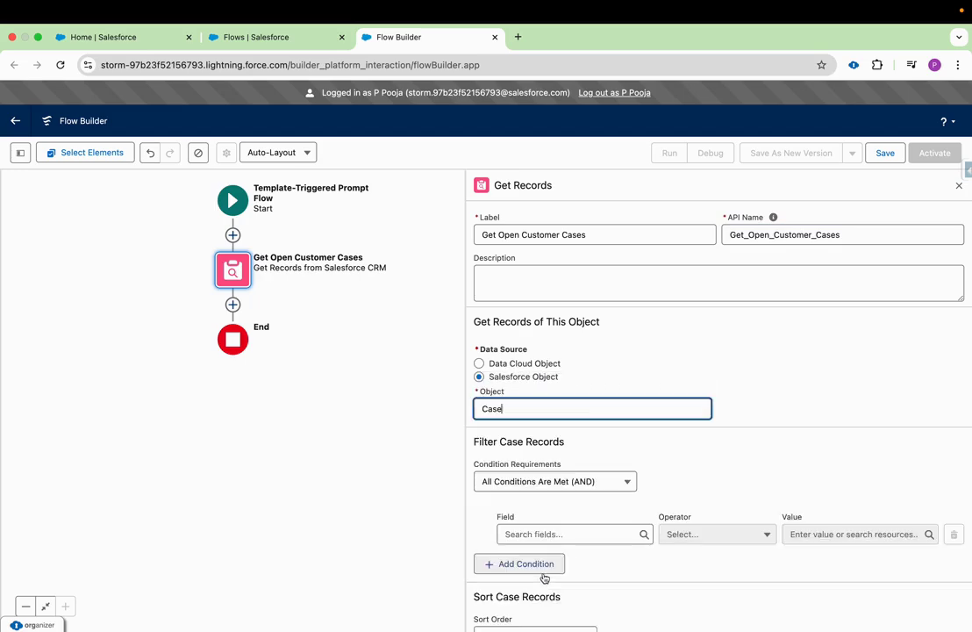
# - Choose AccountId as the field of the first case filter condition
pyautogui.click(539, 535)
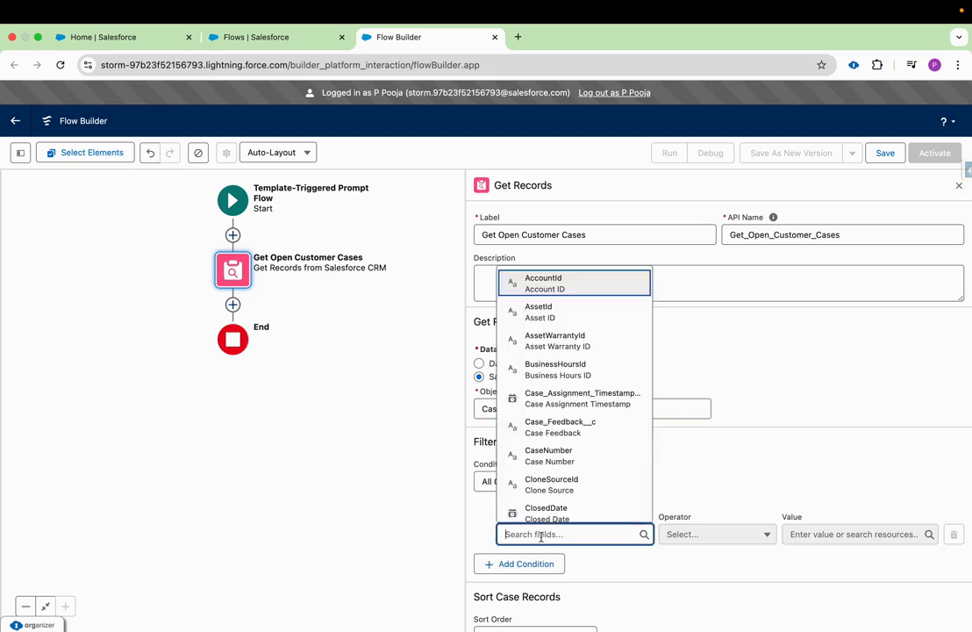
pyautogui.scroll(-2, 644, 551)
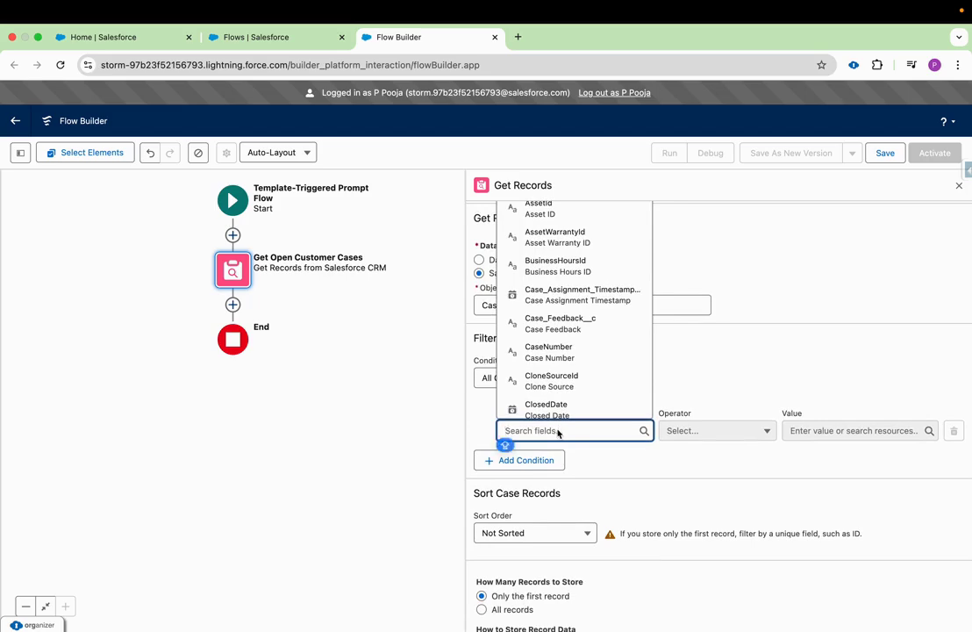
pyautogui.write('Acco')
pyautogui.click(545, 402)
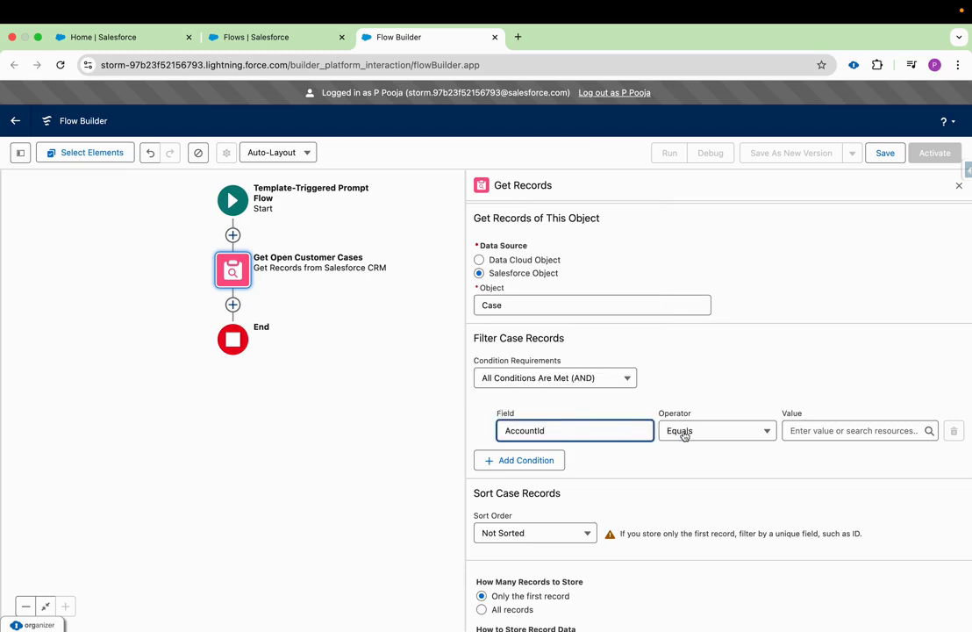
# - Set the AccountId condition's value to the input related entity's account ID, {!$Input.RelatedEntity.Id}
pyautogui.click(799, 430)
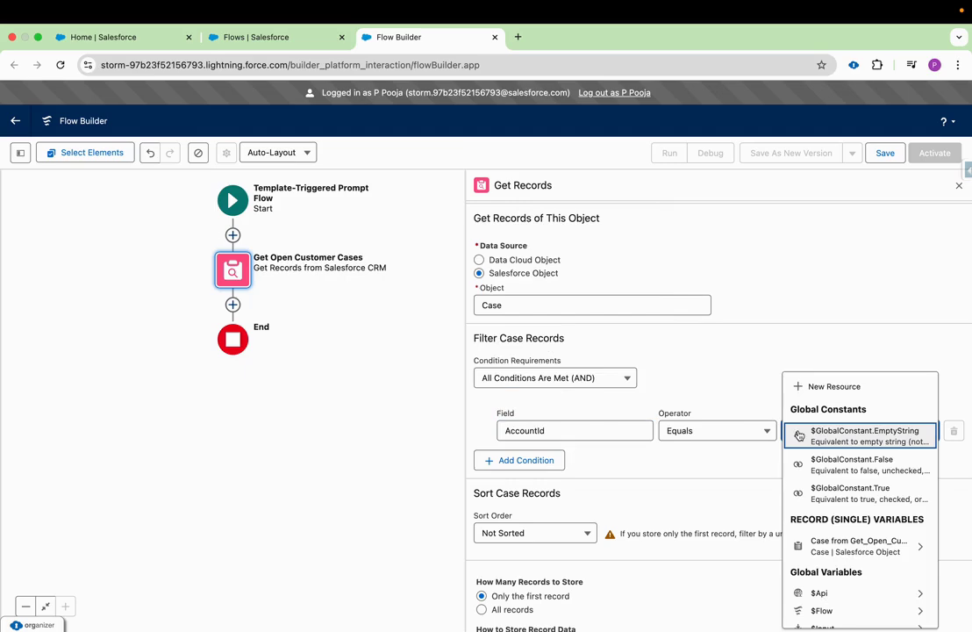
pyautogui.scroll(-4, 843, 439)
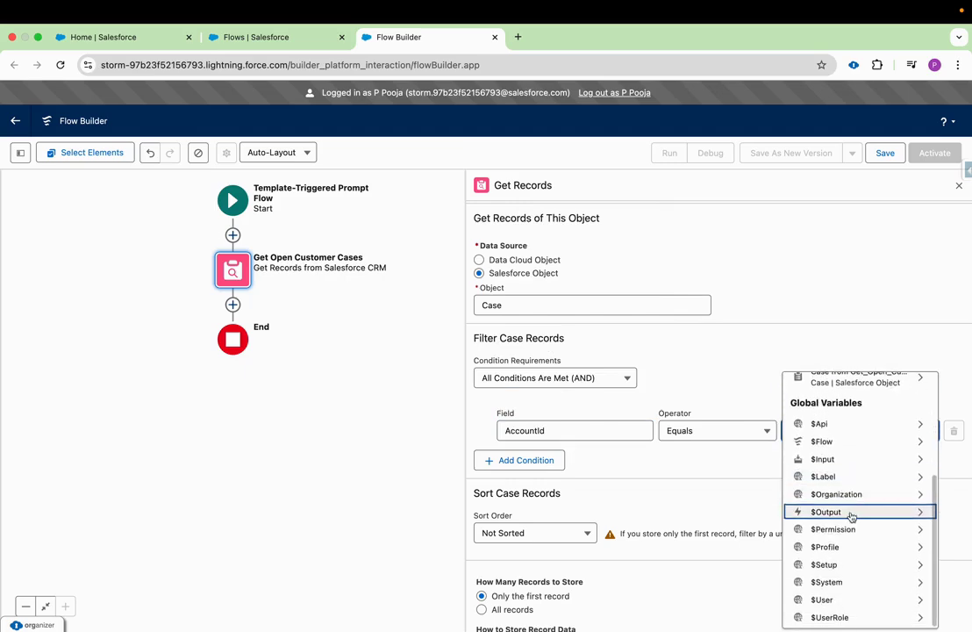
pyautogui.click(837, 459)
pyautogui.click(884, 464)
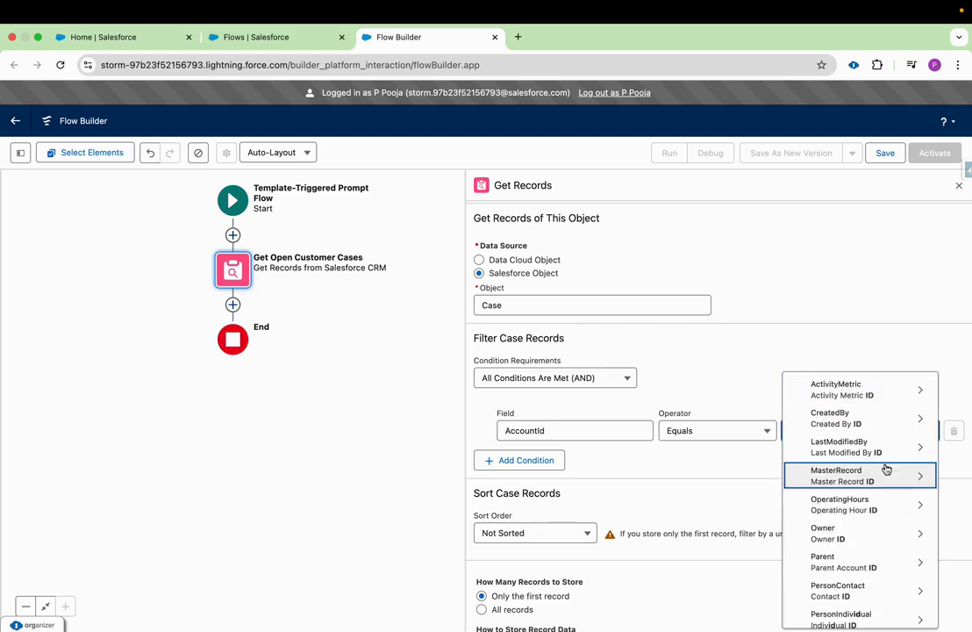
pyautogui.scroll(-3, 835, 534)
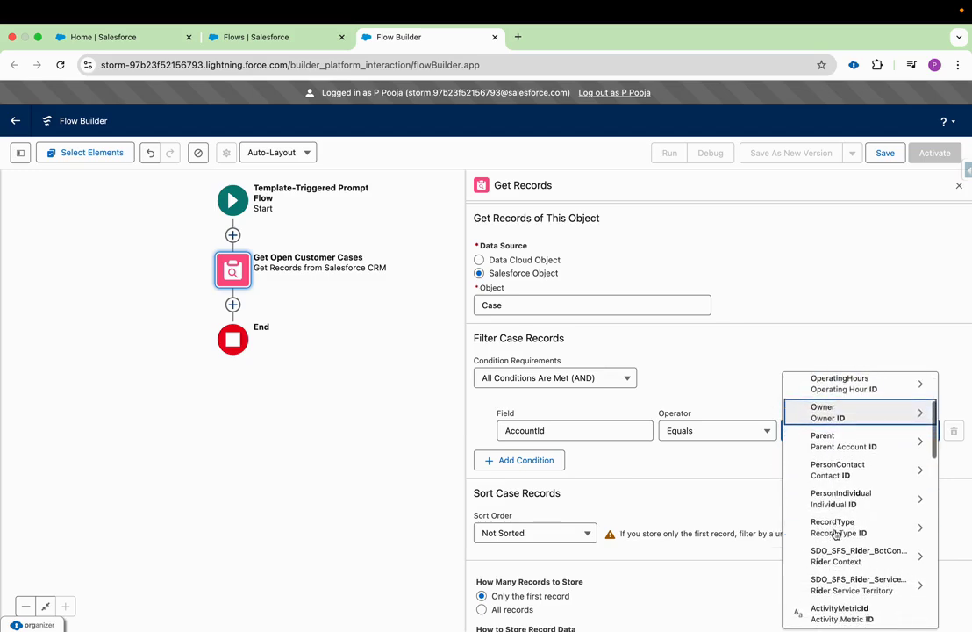
pyautogui.scroll(-2, 836, 533)
pyautogui.scroll(2, 836, 533)
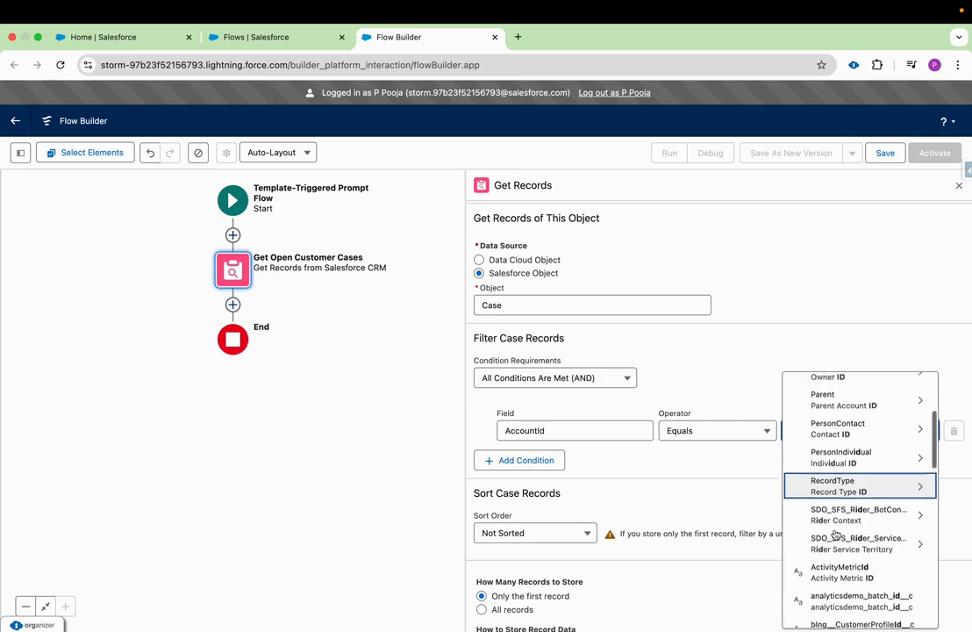
pyautogui.scroll(1, 835, 534)
pyautogui.scroll(-8, 835, 534)
pyautogui.click(836, 533)
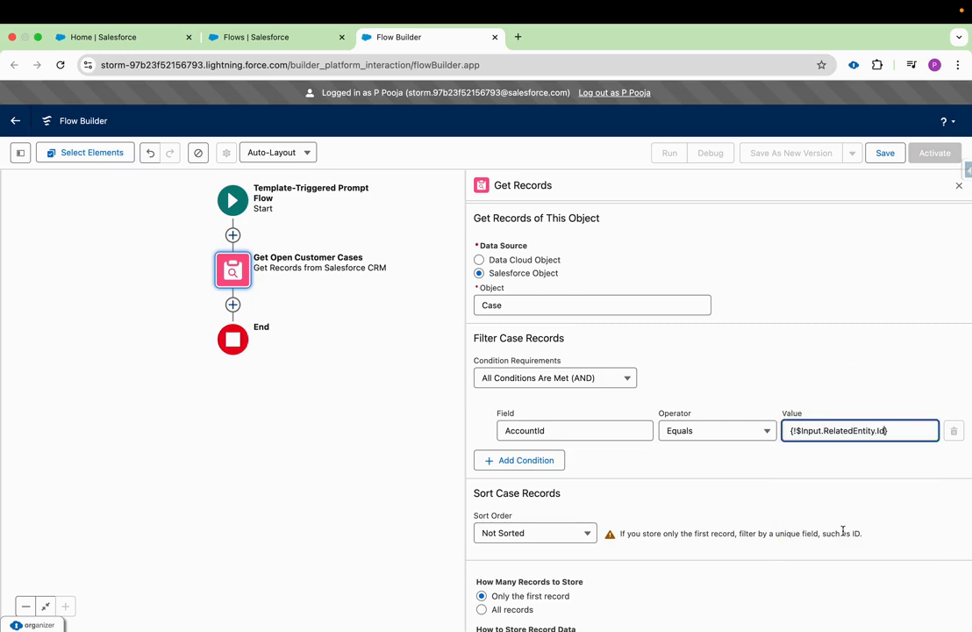
pyautogui.click(798, 461)
# - Add a second case filter condition requiring Status Does Not Equal Closed, and finish editing the Get Records element
pyautogui.click(536, 464)
pyautogui.click(580, 472)
pyautogui.write('Stat')
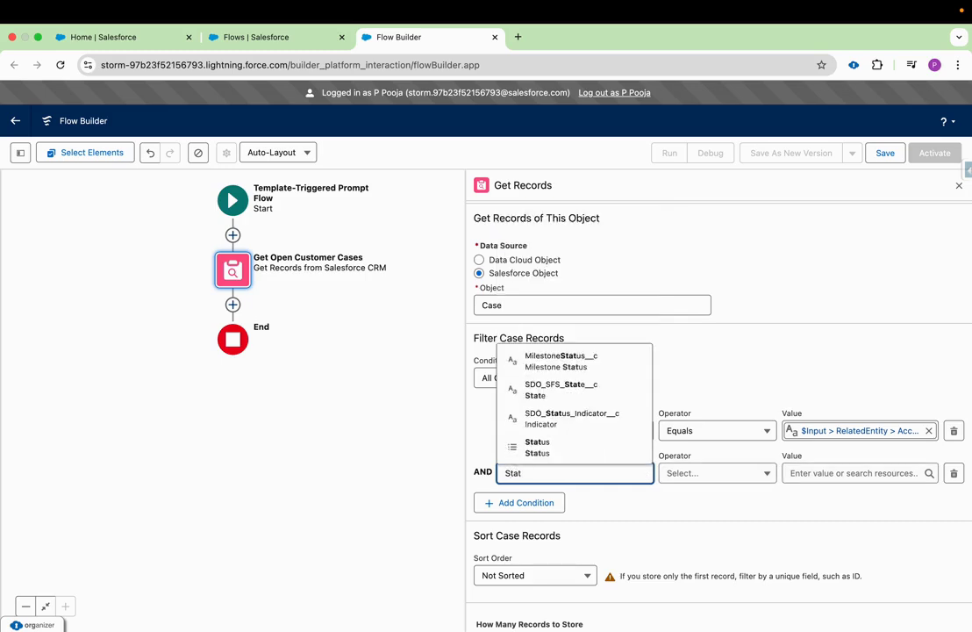
pyautogui.click(615, 449)
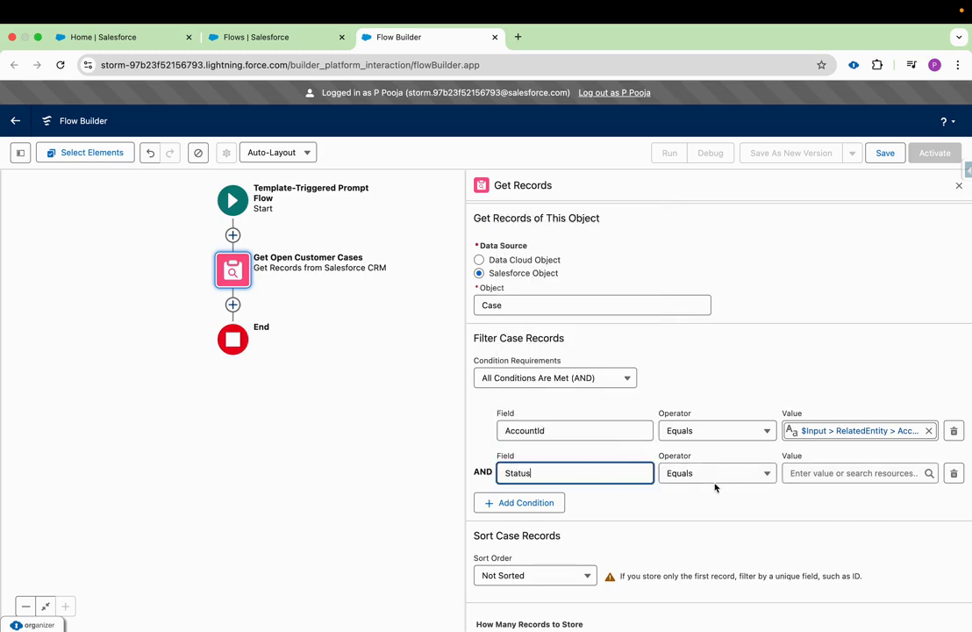
pyautogui.click(732, 476)
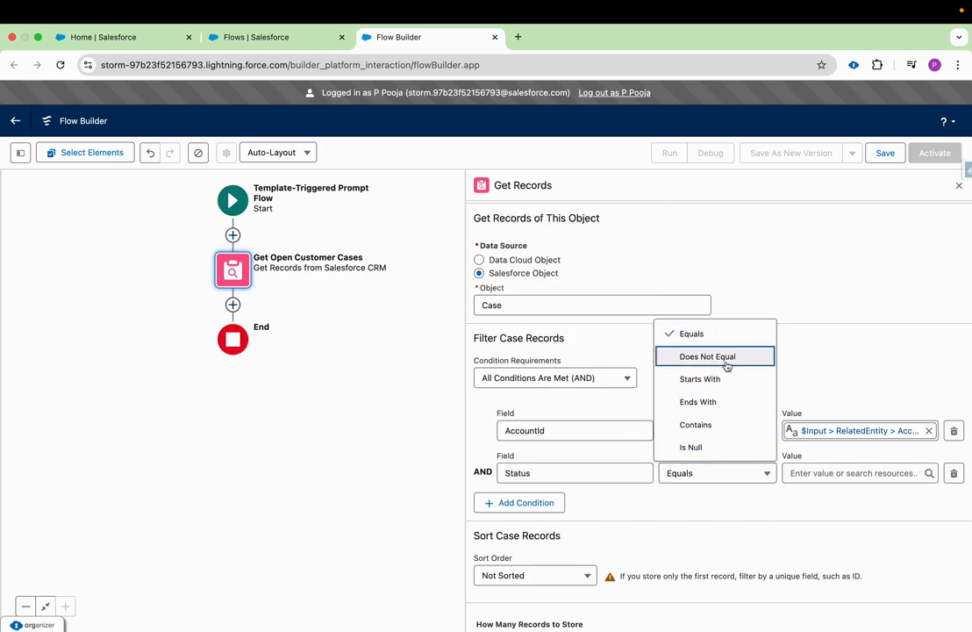
pyautogui.click(671, 356)
pyautogui.click(825, 473)
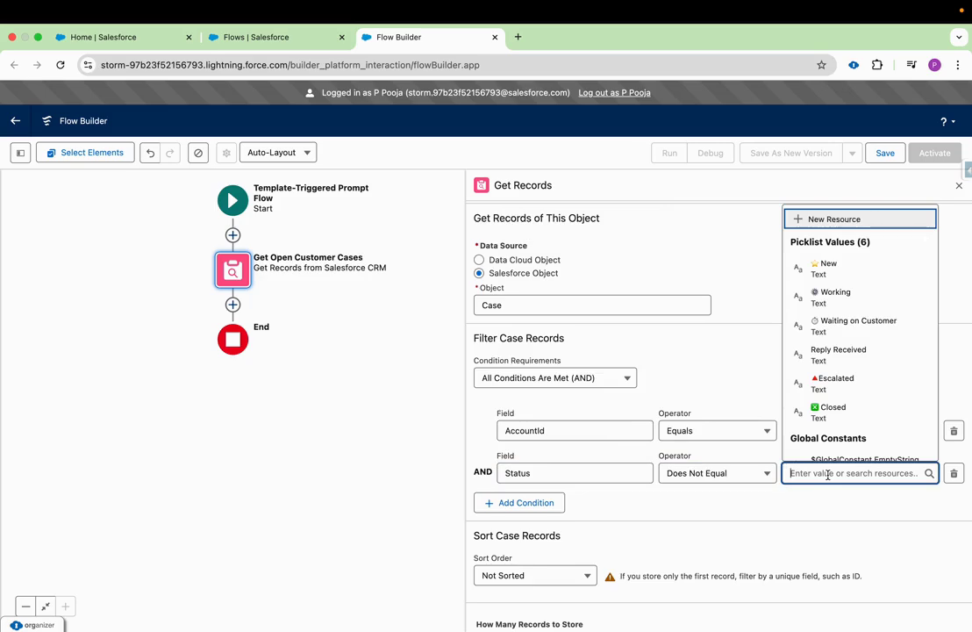
pyautogui.click(832, 411)
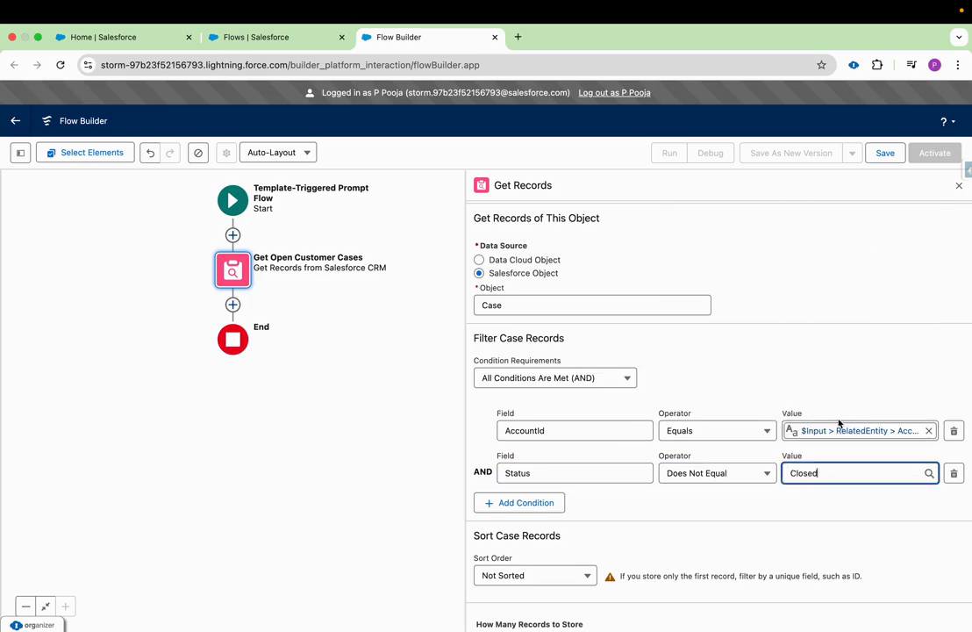
pyautogui.click(783, 503)
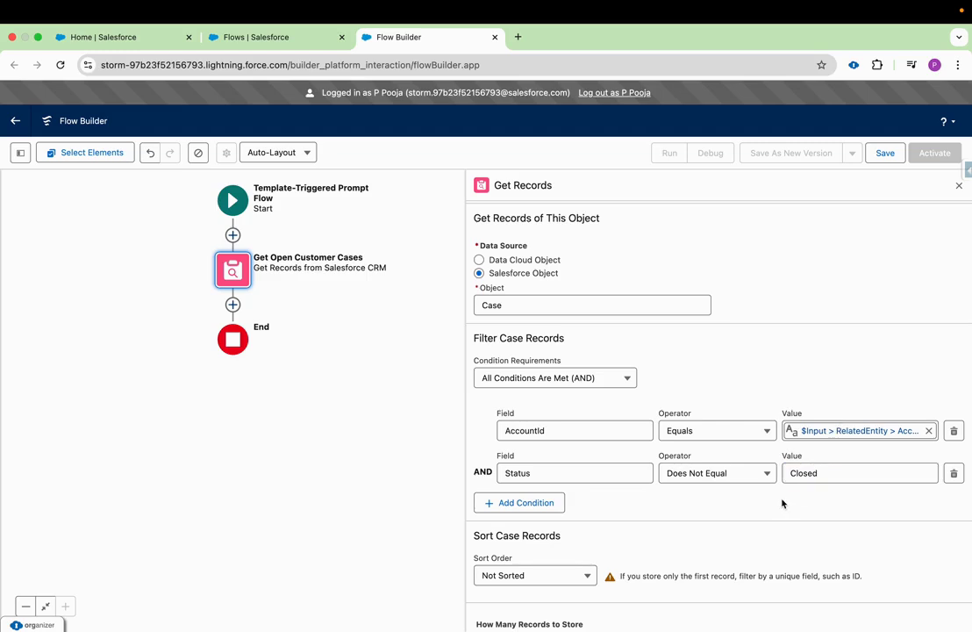
pyautogui.click(959, 186)
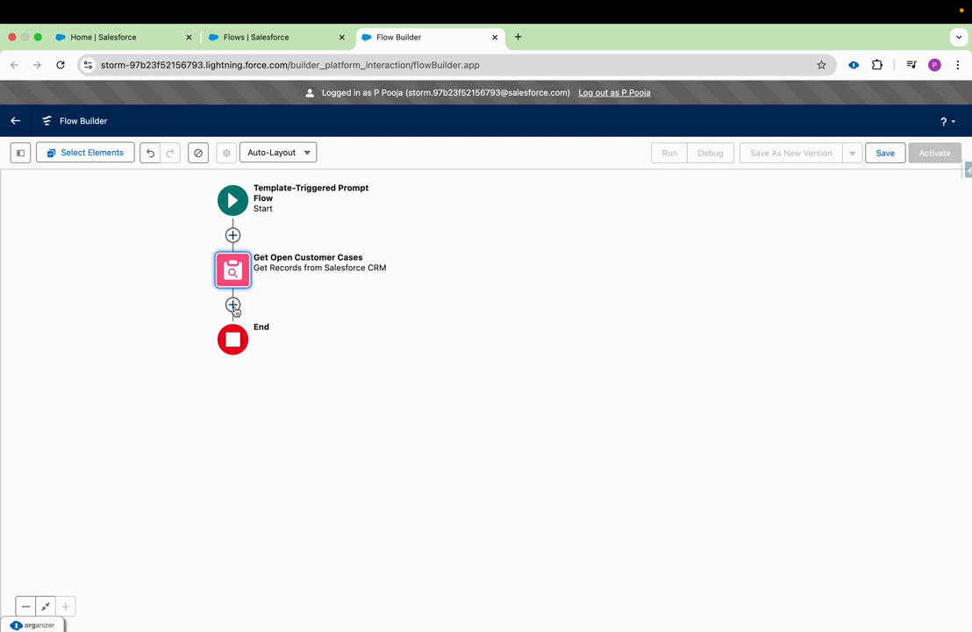
# - Add a Decision element after Get Open Customer Cases, labelled "Is Open Customer Cases Available ?" with API name Is_Open_Customer_Cases_Available
pyautogui.click(234, 307)
pyautogui.scroll(-5, 211, 458)
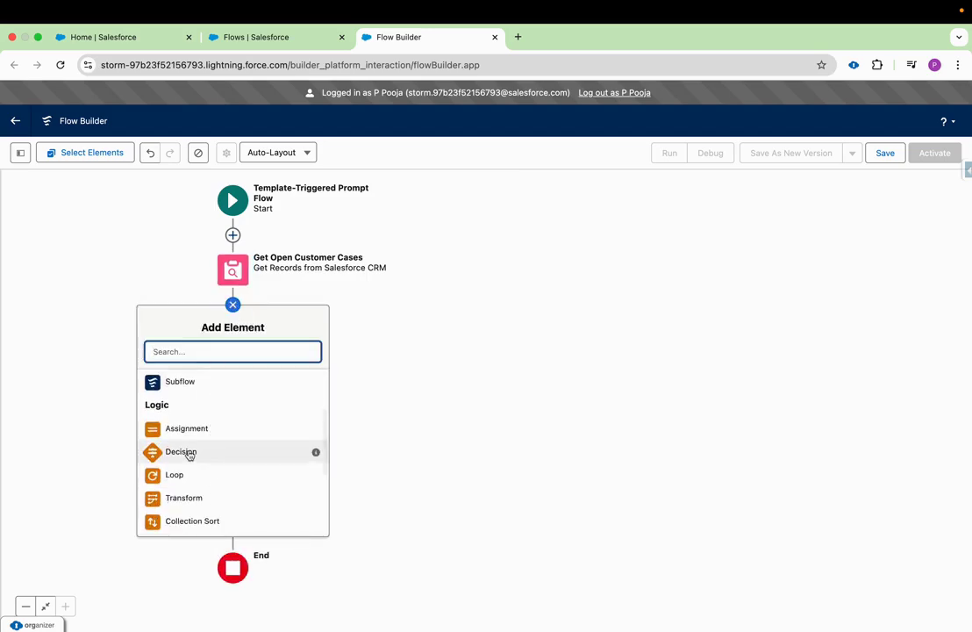
pyautogui.click(181, 452)
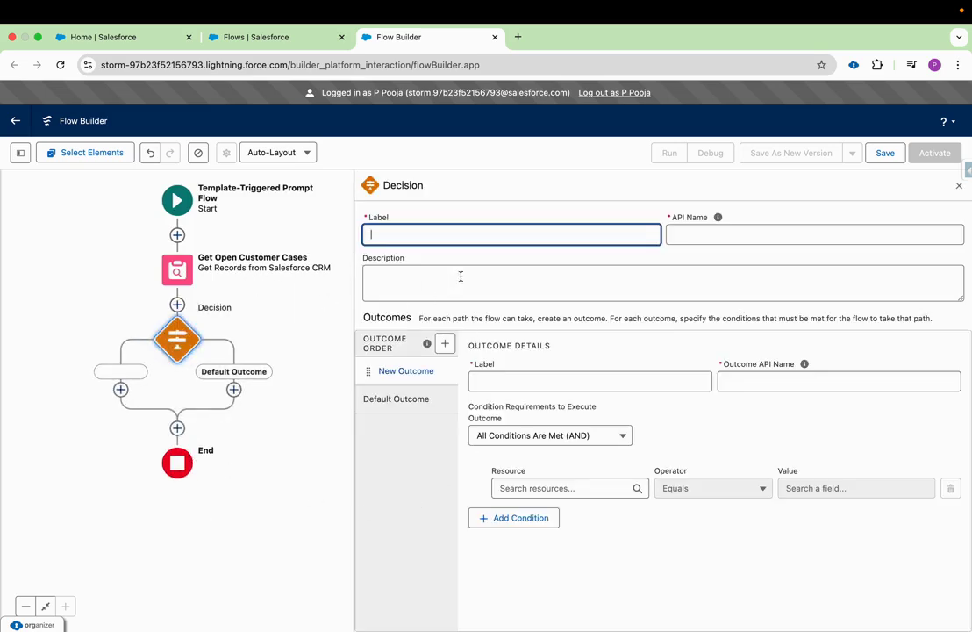
pyautogui.press('capslock')
pyautogui.write('Is Open Customer Cases Available ?')
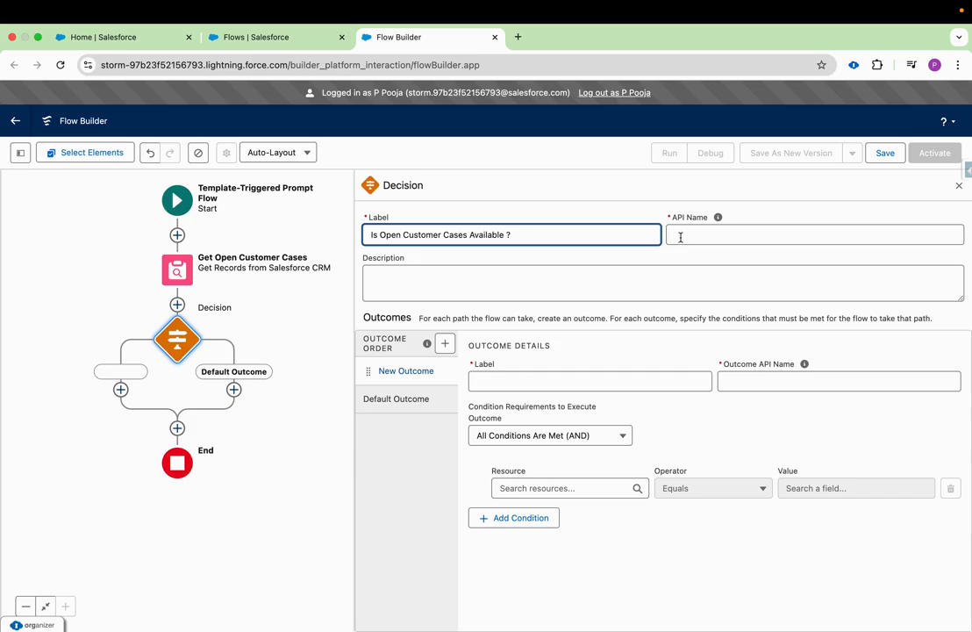
pyautogui.click(679, 296)
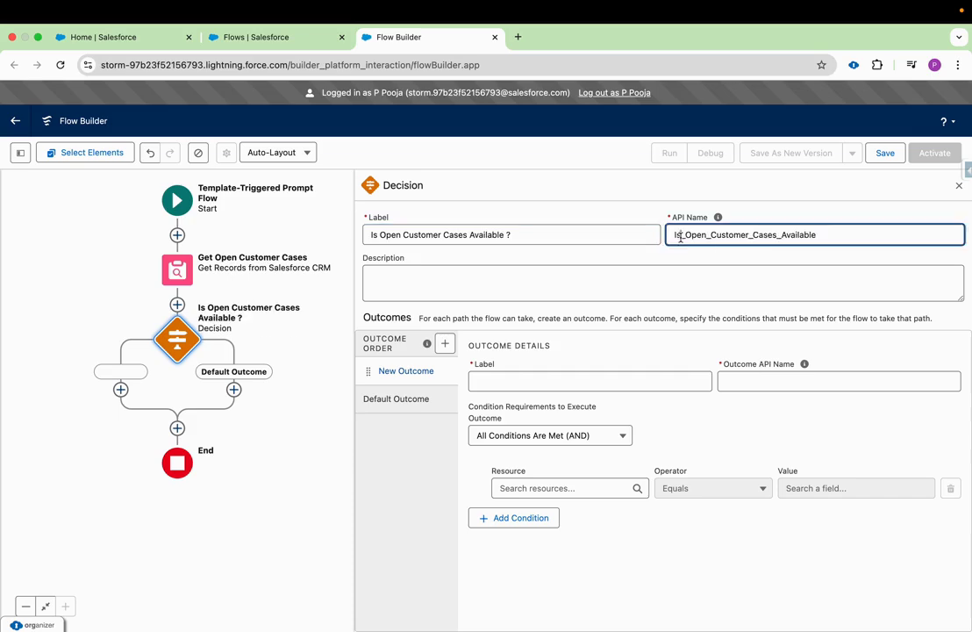
# - Label the decision's first outcome Yes, with outcome API name Yes
pyautogui.click(521, 382)
pyautogui.write('Yes')
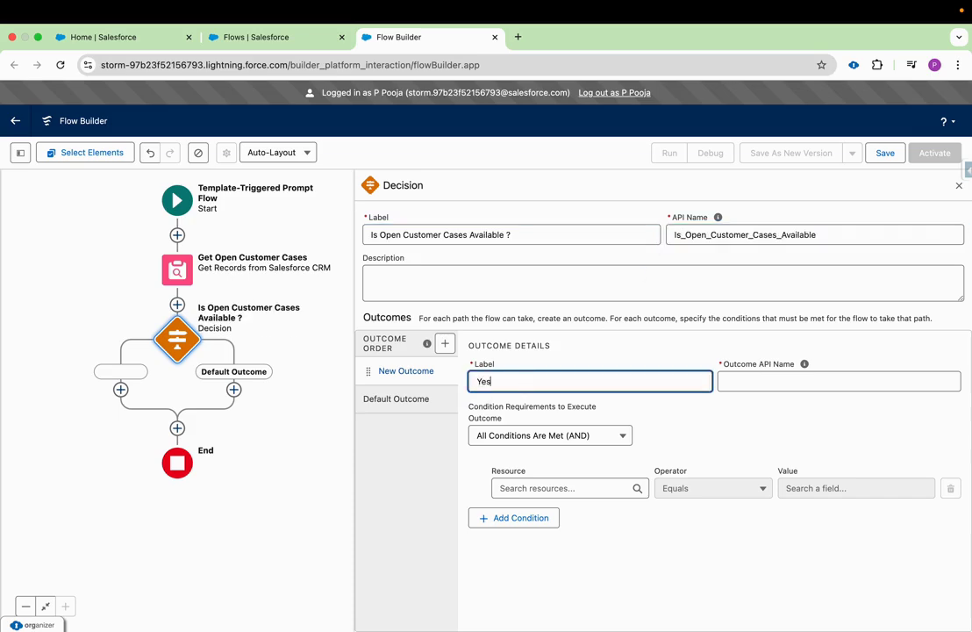
pyautogui.click(763, 380)
# - Set the Yes outcome's condition to the case from Get Open Customer Cases, operator Is Null, value False
pyautogui.click(553, 487)
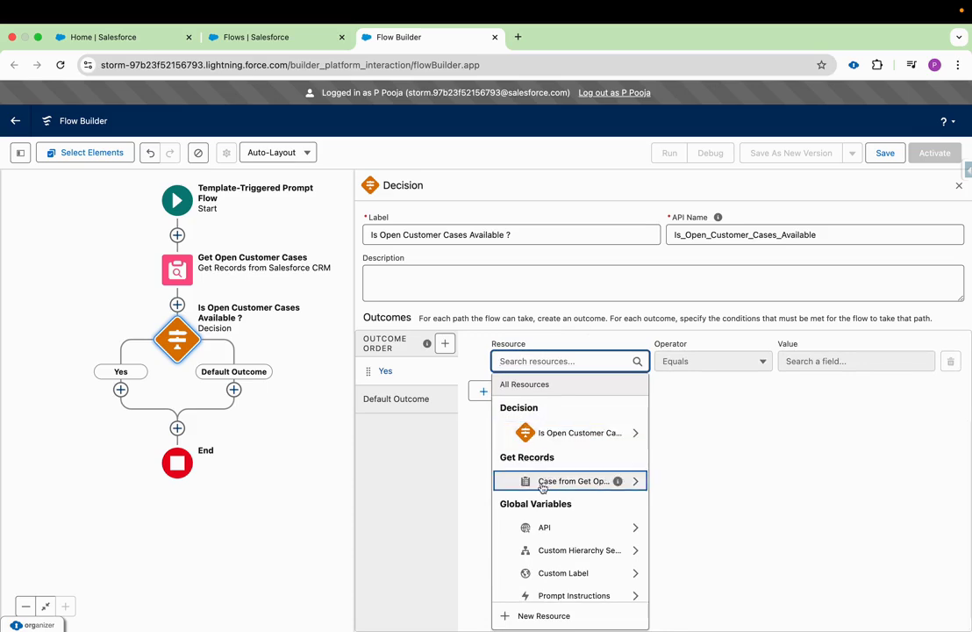
pyautogui.click(542, 483)
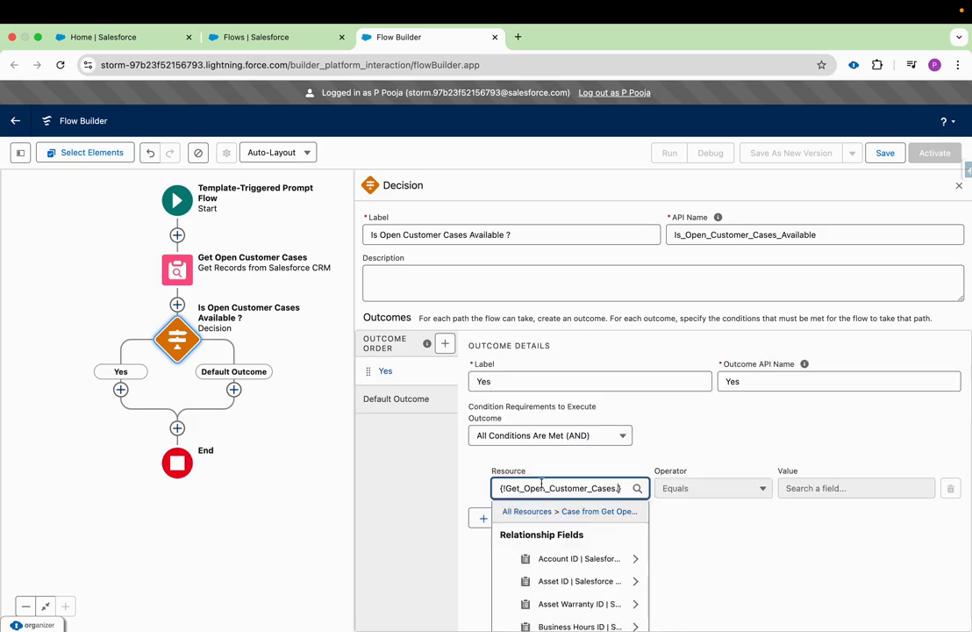
pyautogui.click(694, 516)
pyautogui.click(731, 492)
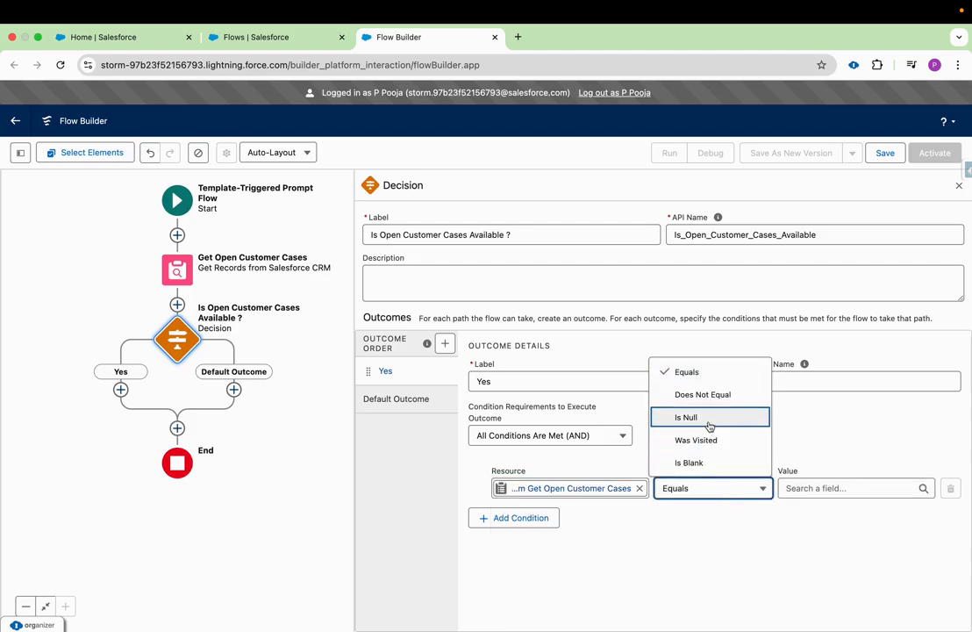
pyautogui.click(710, 418)
pyautogui.click(826, 488)
pyautogui.write('false')
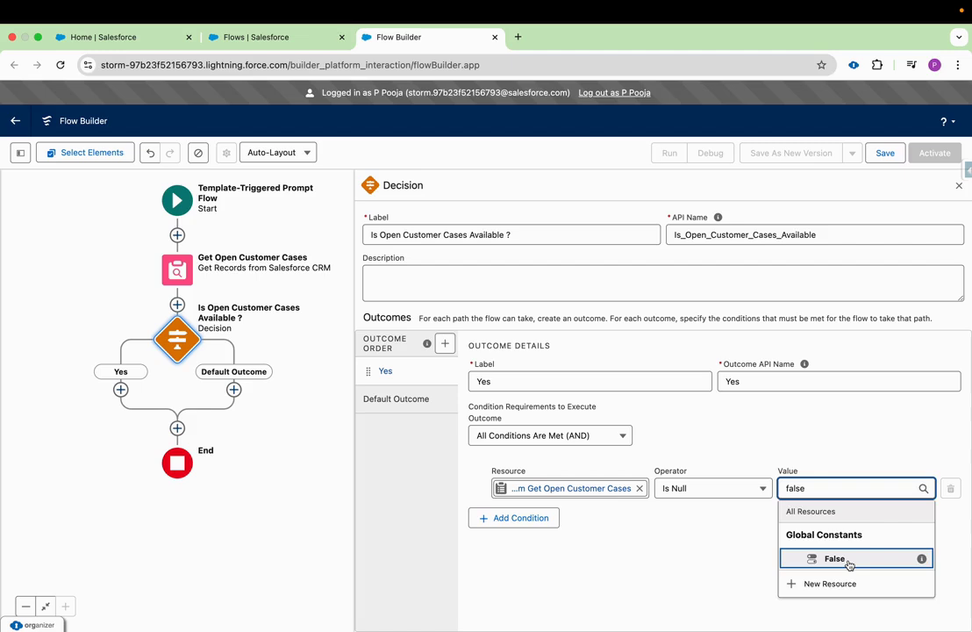
pyautogui.click(847, 560)
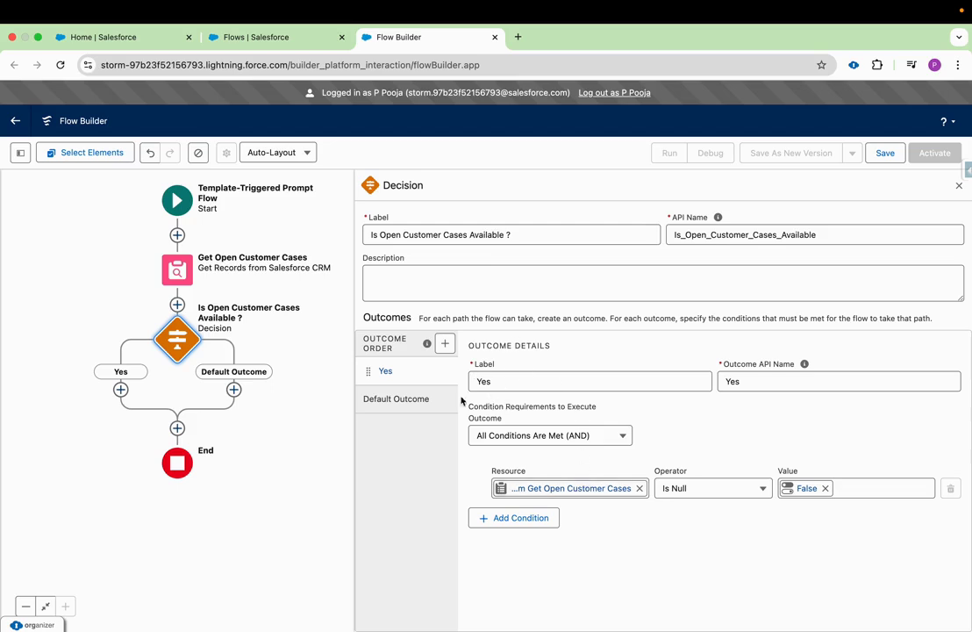
# - Rename the decision's default outcome to No and finish editing the Decision element
pyautogui.click(408, 398)
pyautogui.tripleClick(551, 381)
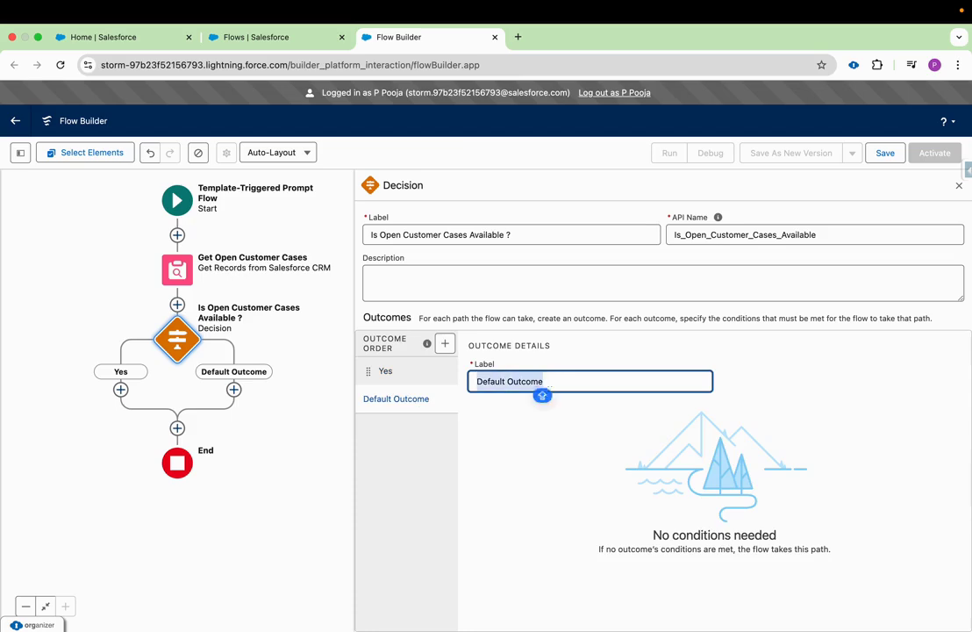
pyautogui.write('No')
pyautogui.click(487, 411)
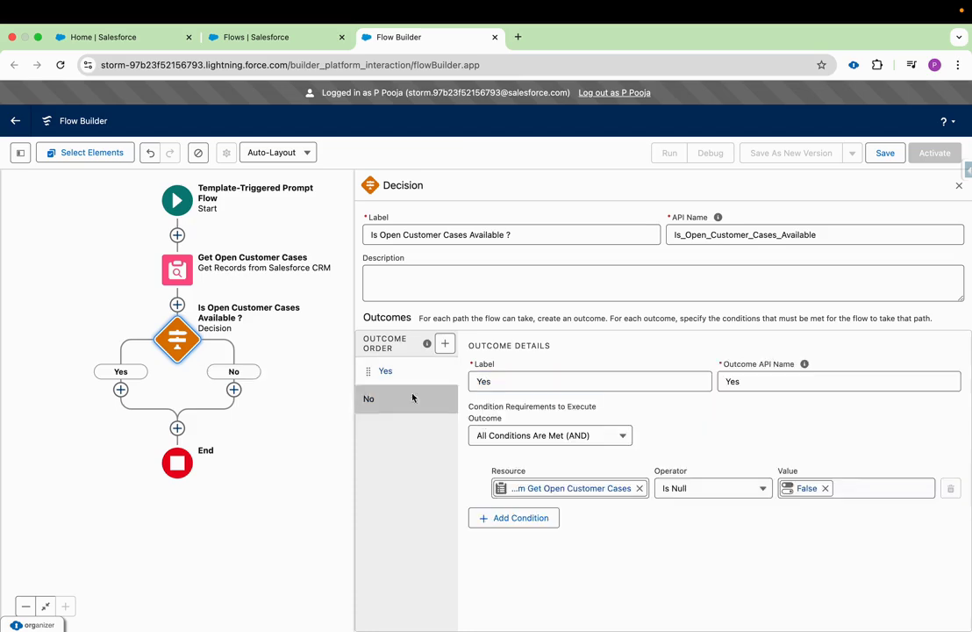
pyautogui.click(960, 185)
# - Add an Add Prompt Instructions element on the No path, labelled No Open Cases with API name No_Open_Cases
pyautogui.moveTo(492, 424); pyautogui.dragTo(657, 377)
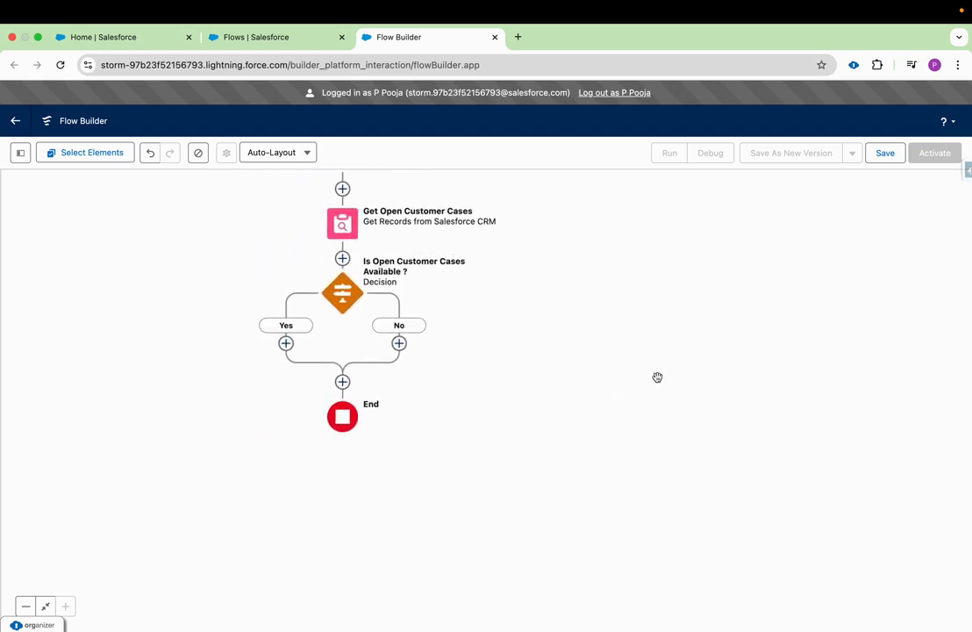
pyautogui.click(400, 344)
pyautogui.scroll(-1, 360, 527)
pyautogui.scroll(1, 360, 528)
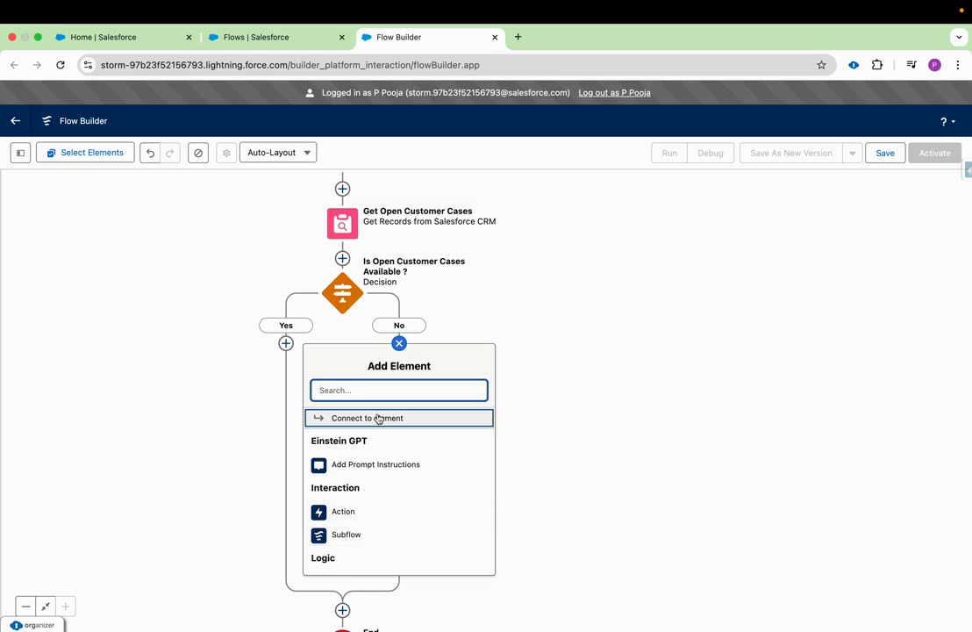
pyautogui.click(344, 474)
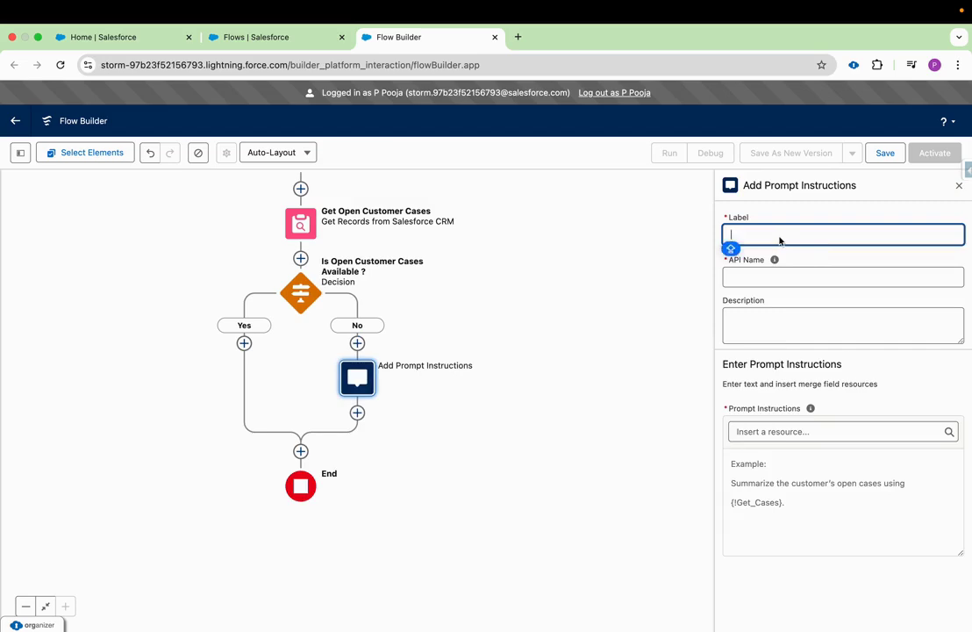
pyautogui.write('No Open Cases')
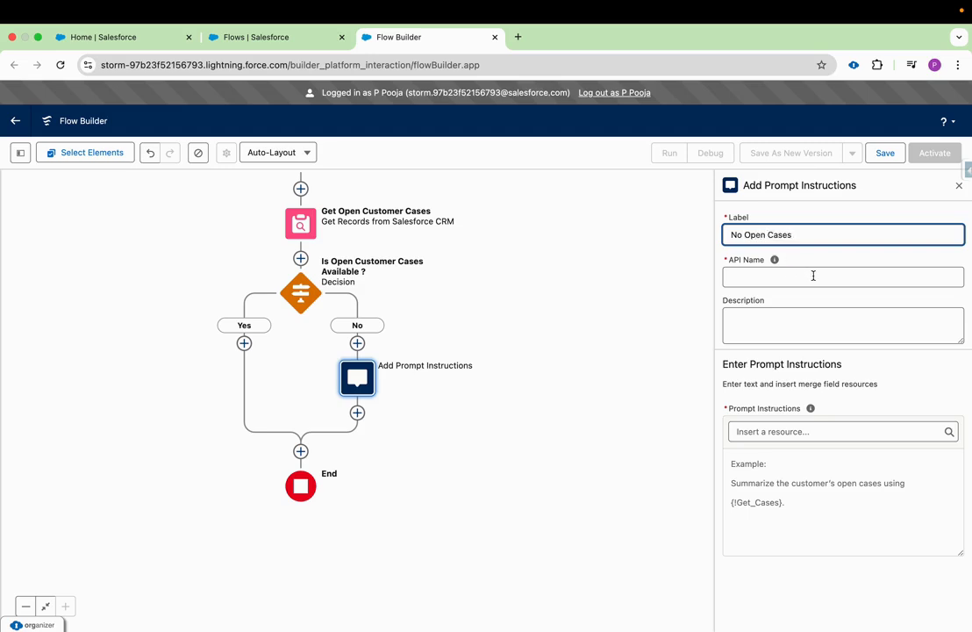
pyautogui.click(814, 275)
# - Enter "There is no open customer cases for this account." as the No Open Cases prompt instructions and finish editing the element
pyautogui.click(751, 465)
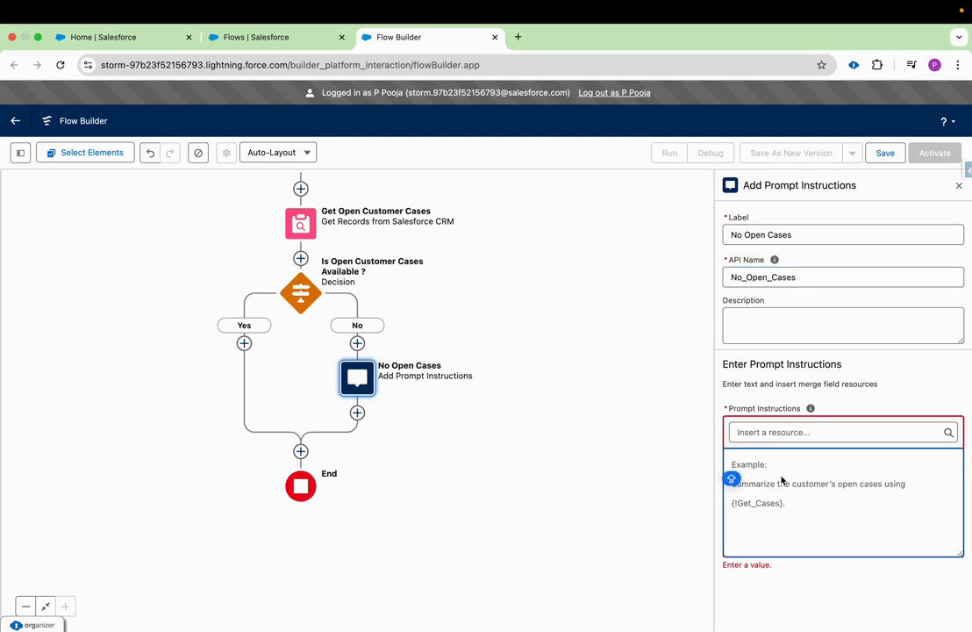
pyautogui.write('There is')
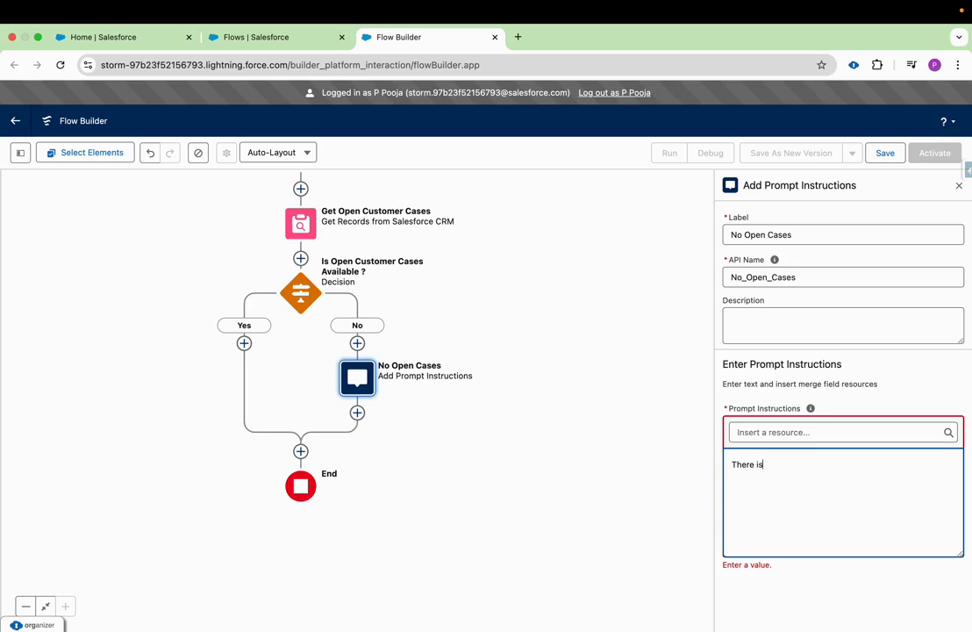
pyautogui.write(' no open customer cases for this account.')
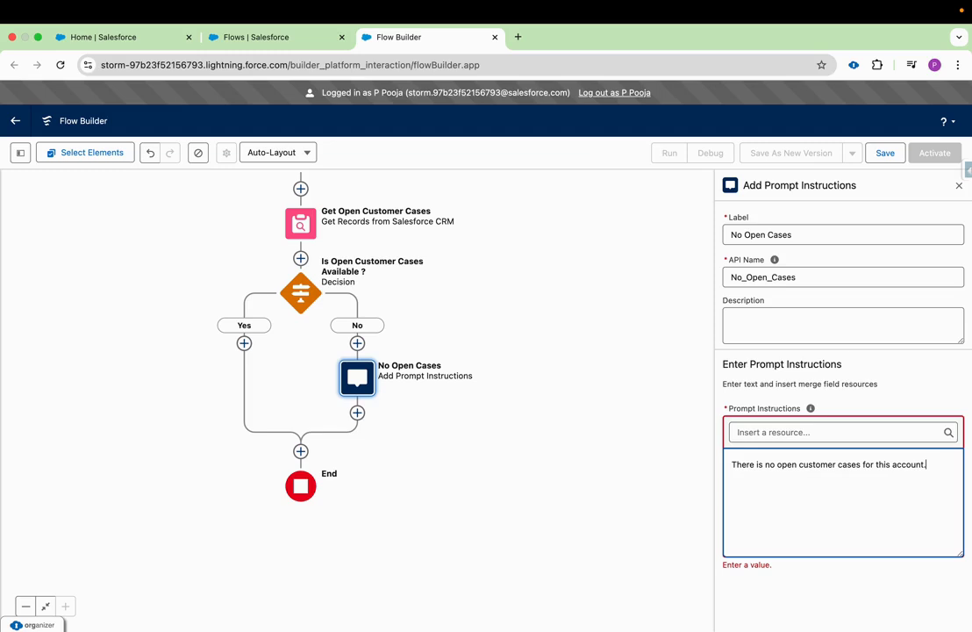
pyautogui.click(678, 498)
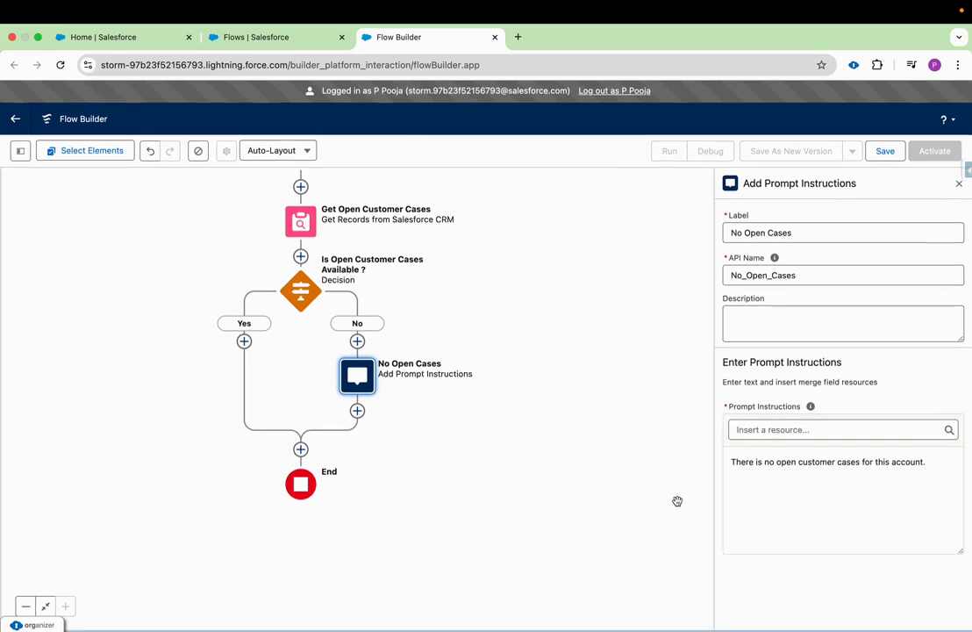
pyautogui.click(211, 299)
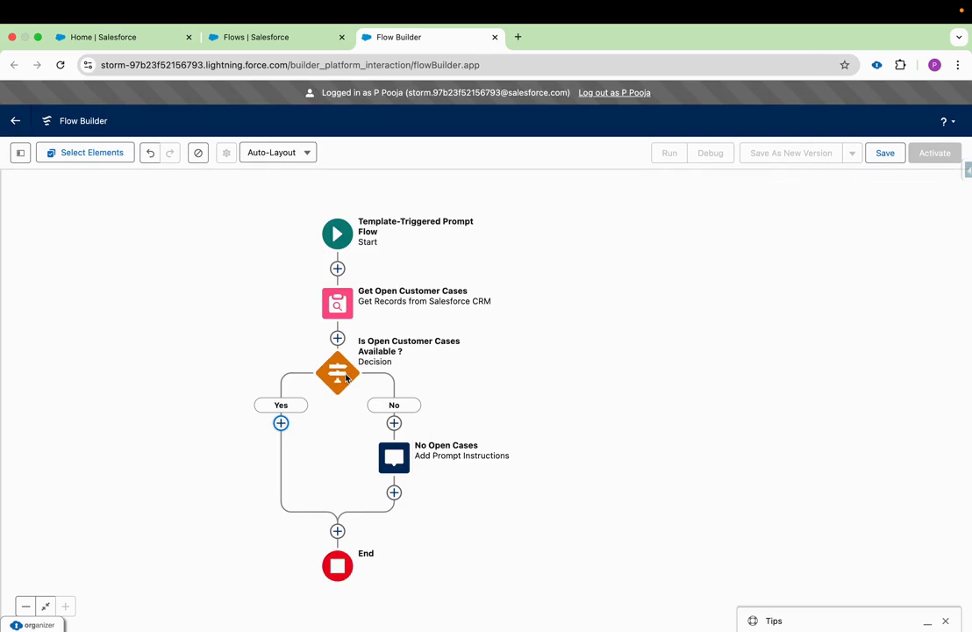
# - Add a Loop element on the Yes path, labelled Loop Over Open Cases with API name Loop_Over_Open_Cases
pyautogui.click(281, 424)
pyautogui.write('Loop')
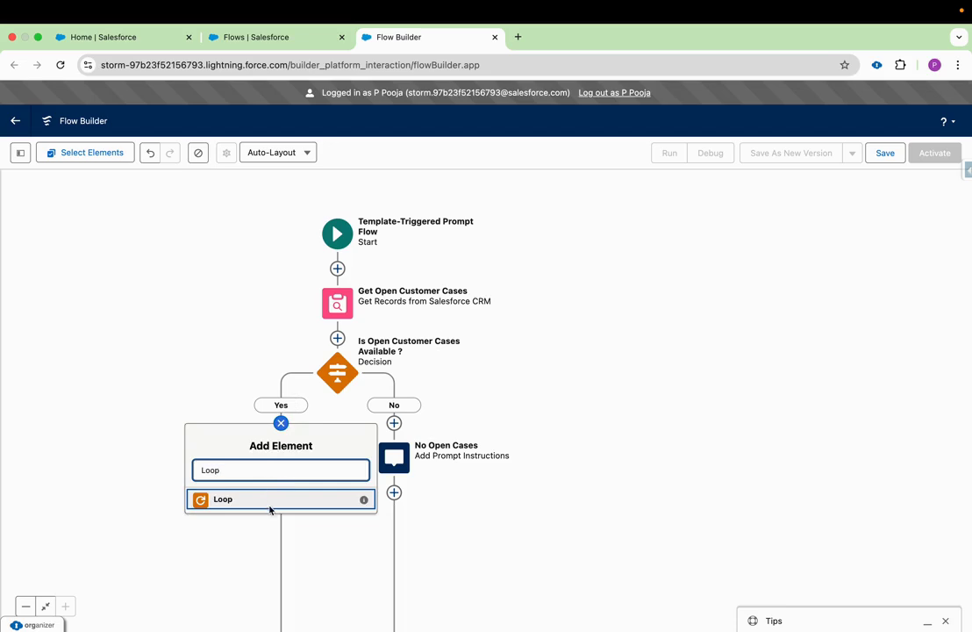
pyautogui.click(269, 506)
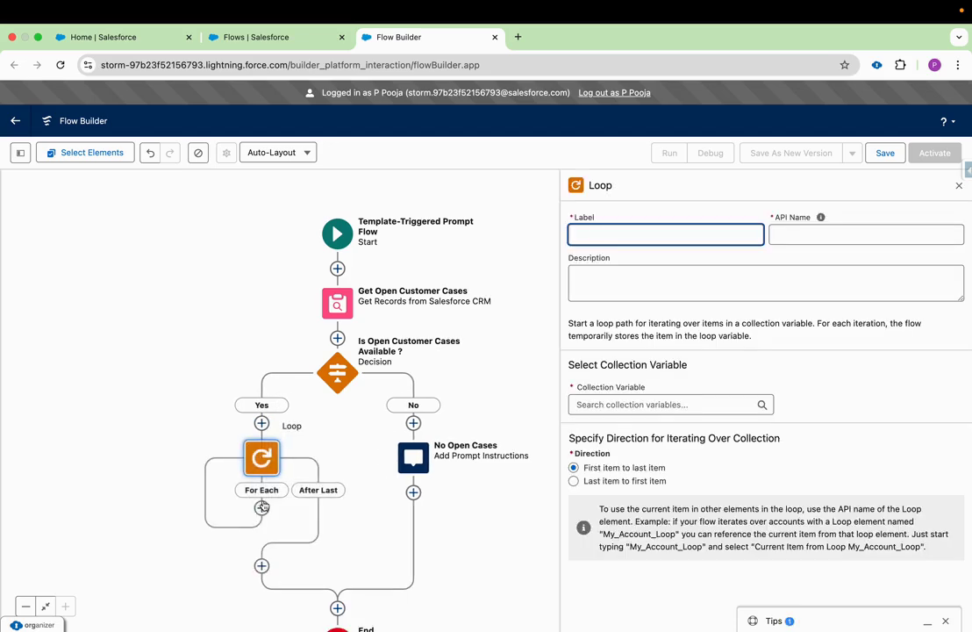
pyautogui.write('Loop Over Open Cases')
pyautogui.click(839, 234)
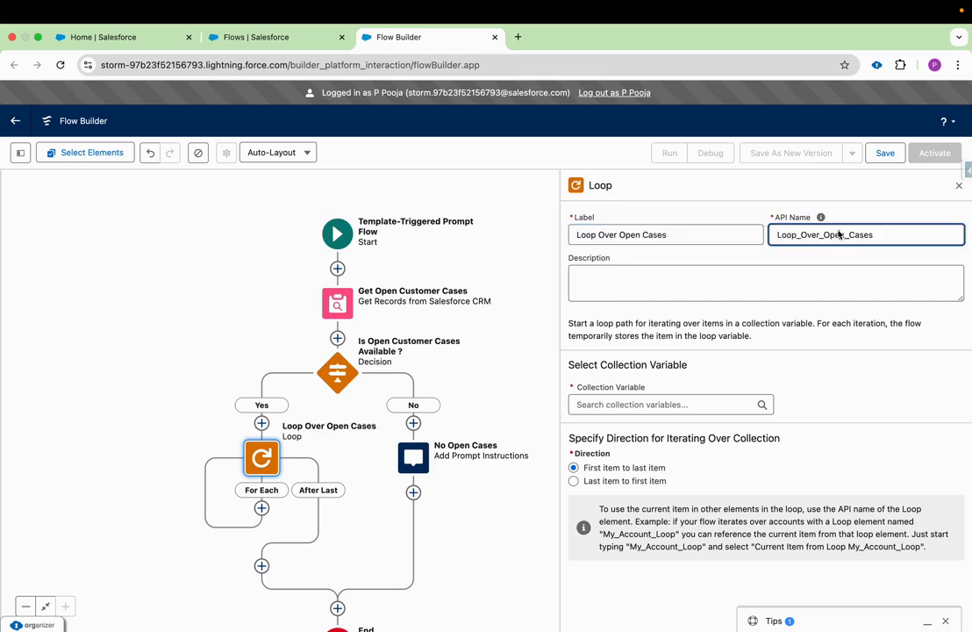
# - Set the loop's collection variable to Cases from Get Open Customer Cases and finish editing the Loop element
pyautogui.click(625, 405)
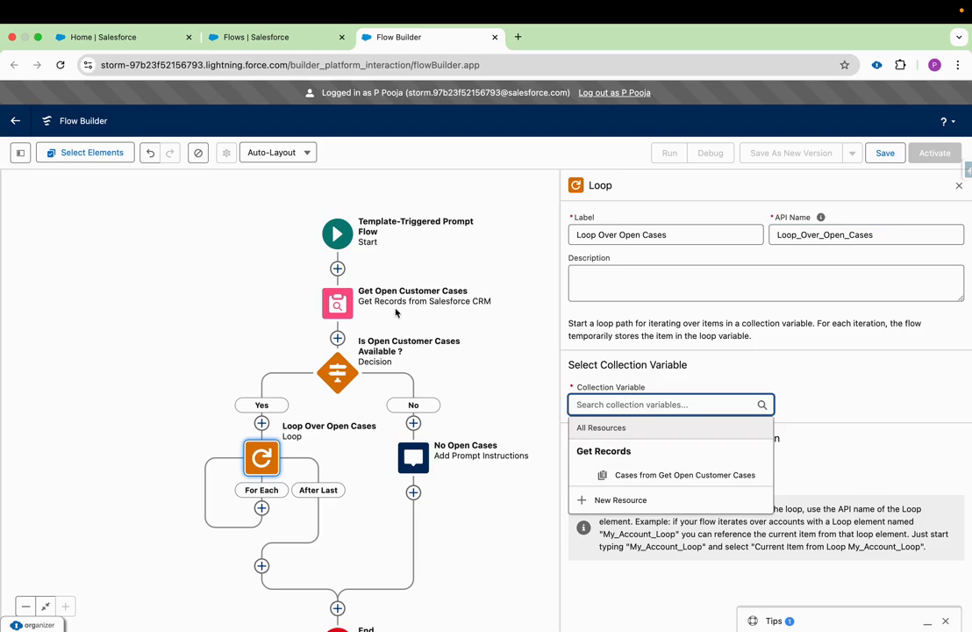
pyautogui.click(628, 475)
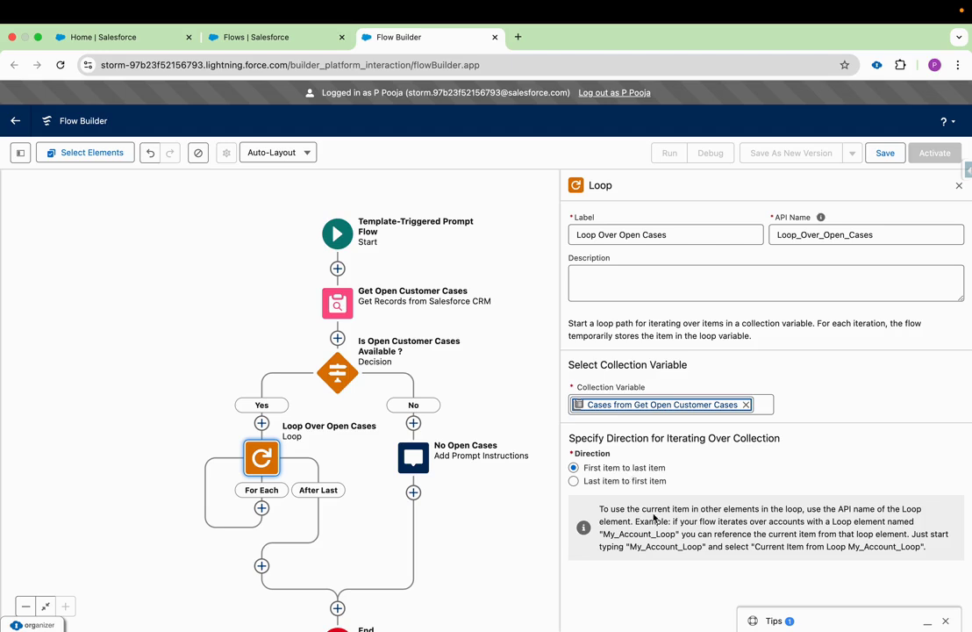
pyautogui.click(960, 186)
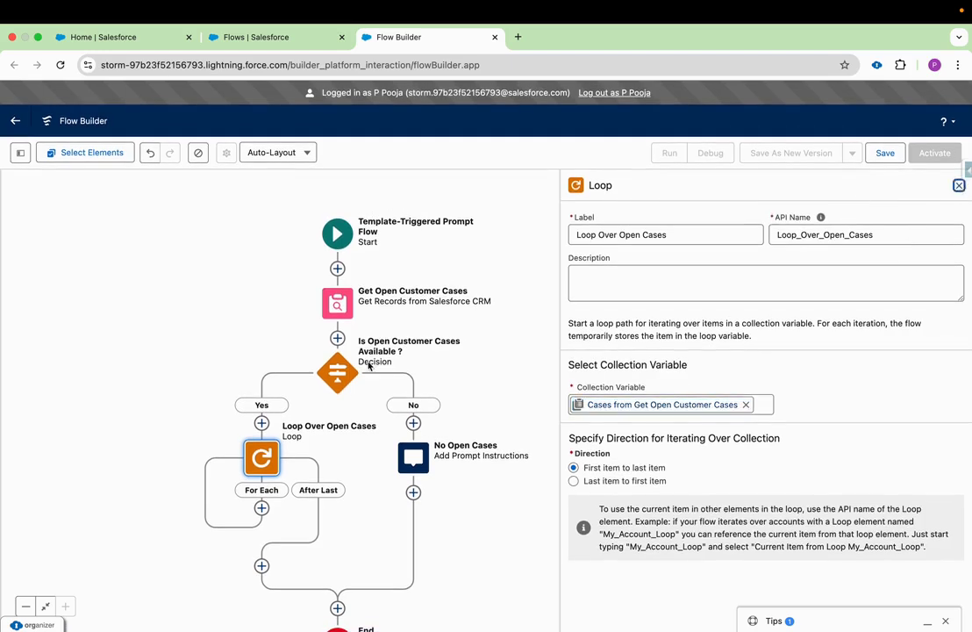
pyautogui.moveTo(443, 528); pyautogui.dragTo(477, 410)
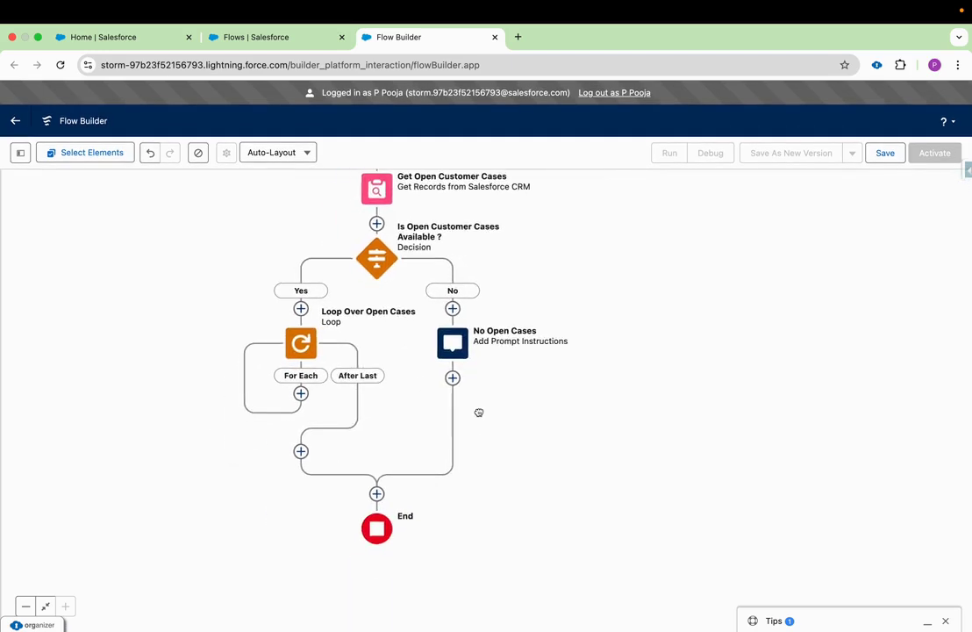
# - Add an Add Prompt Instructions element on the loop's For Each path, labelled Add Case Description with API name Add_Case_Description
pyautogui.click(301, 393)
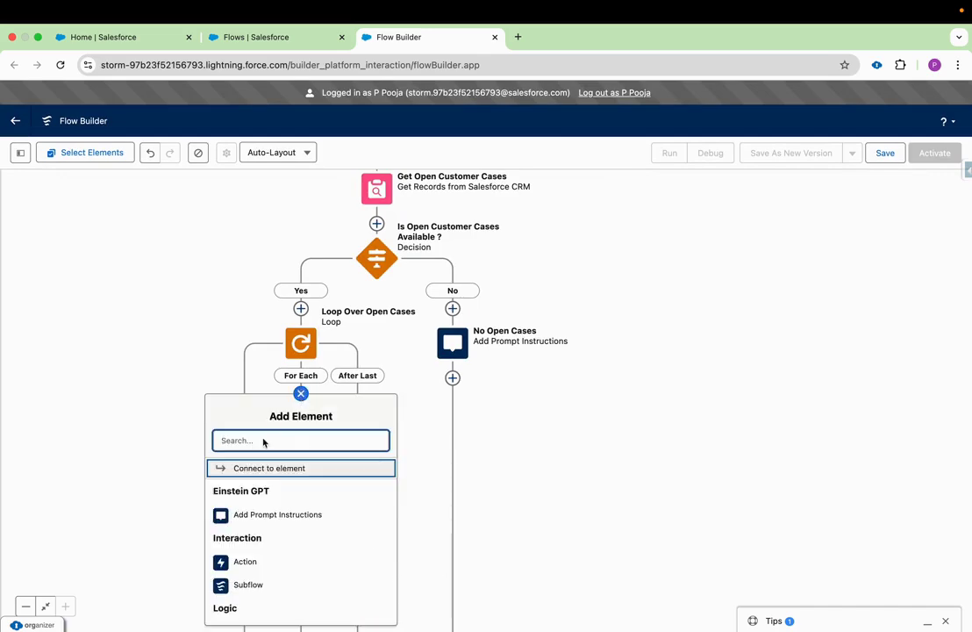
pyautogui.click(279, 516)
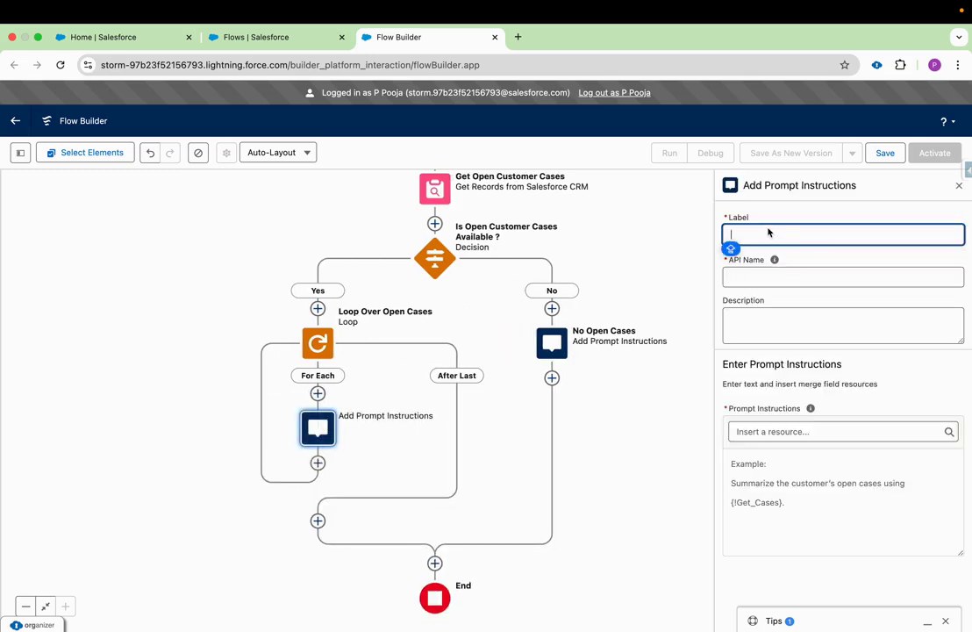
pyautogui.write('Add Case Desc')
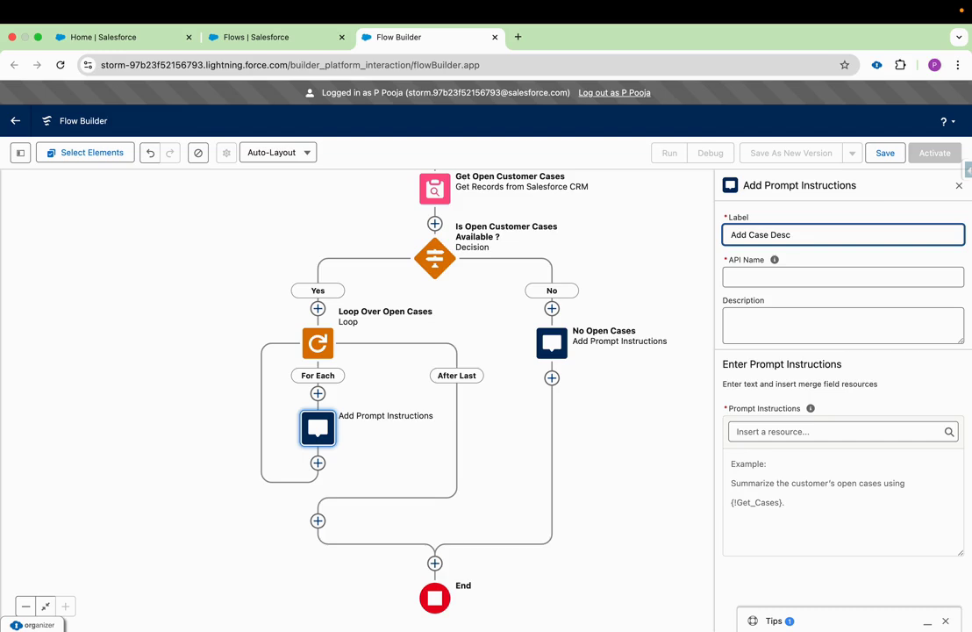
pyautogui.write('ription')
pyautogui.click(766, 277)
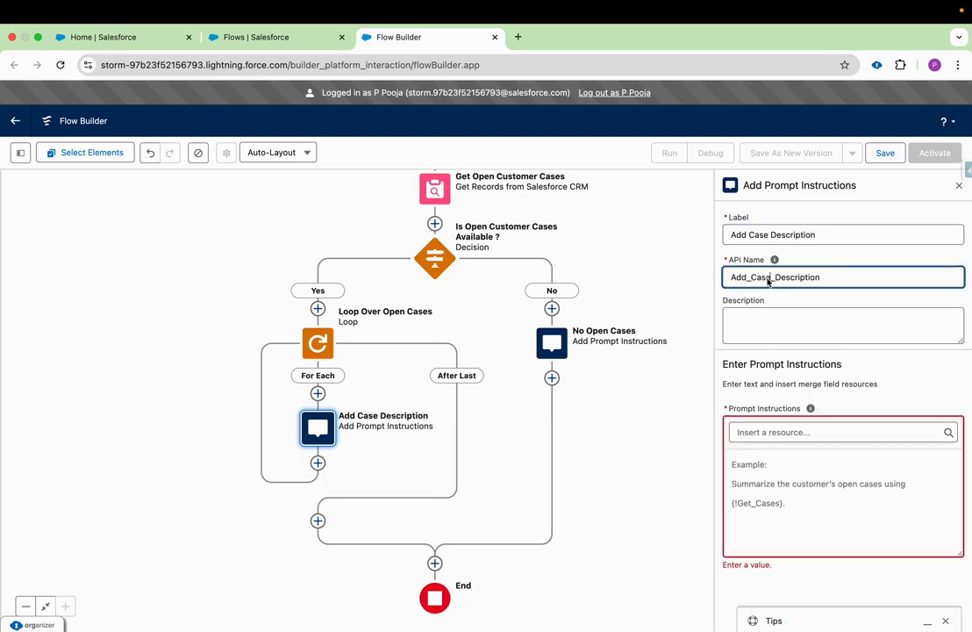
# - Enter "Case Details :" as the opening line of the Add Case Description prompt instructions
pyautogui.click(789, 435)
pyautogui.click(854, 381)
pyautogui.click(732, 462)
pyautogui.write('Case ')
pyautogui.write('Deatils')
pyautogui.press('BackSpace')
pyautogui.press('BackSpace')
pyautogui.press('BackSpace')
pyautogui.write('ils :')
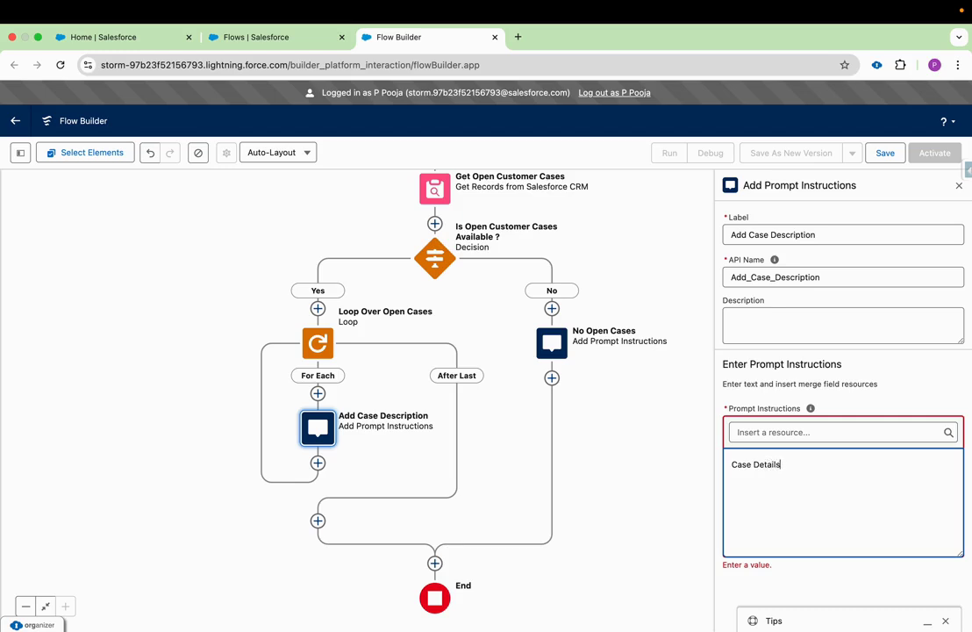
# - Insert the current loop item's Subject on its own line below "Case Details :" and start another line beneath it
pyautogui.click(795, 432)
pyautogui.scroll(-5, 795, 496)
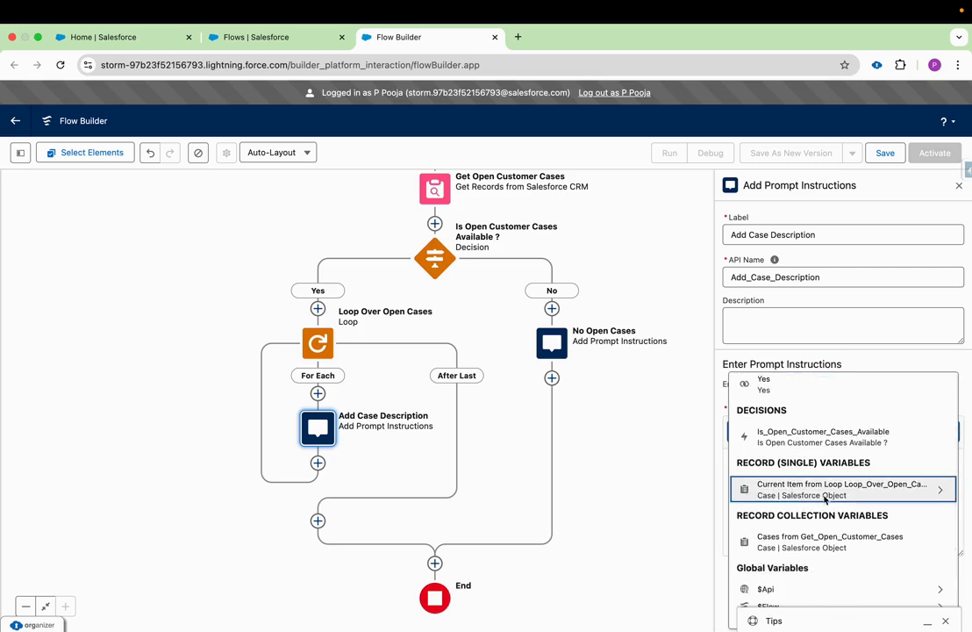
pyautogui.click(825, 498)
pyautogui.scroll(-2, 817, 478)
pyautogui.scroll(-10, 813, 475)
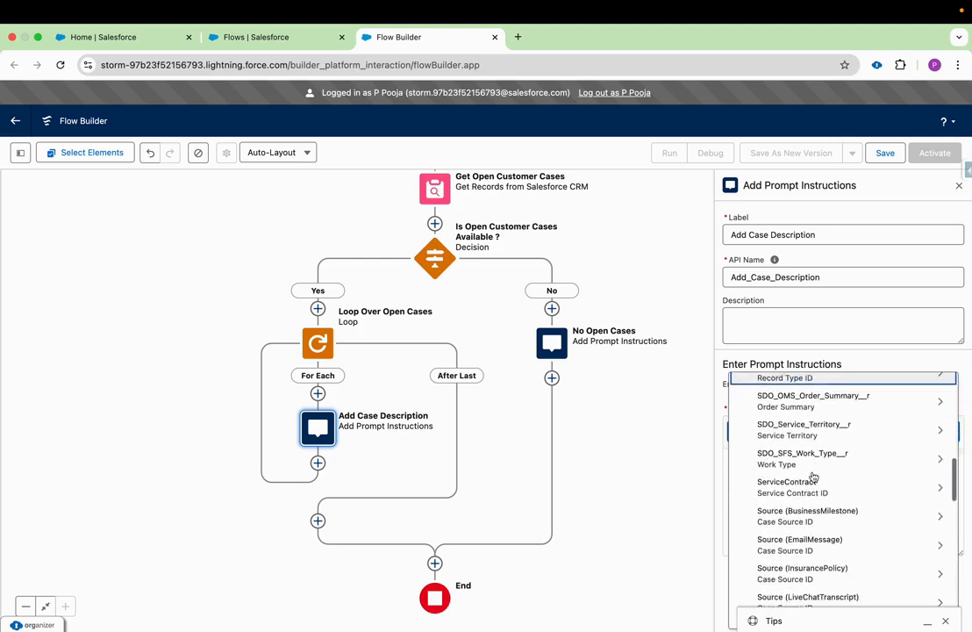
pyautogui.write('subje')
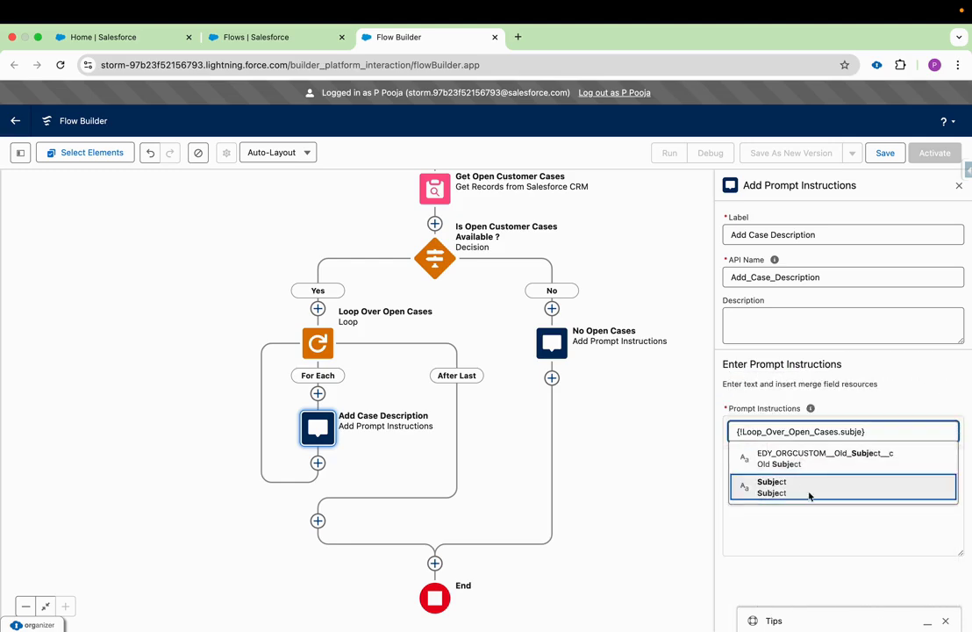
pyautogui.click(809, 488)
pyautogui.click(785, 466)
pyautogui.write(':')
pyautogui.press('Return')
pyautogui.click(866, 484)
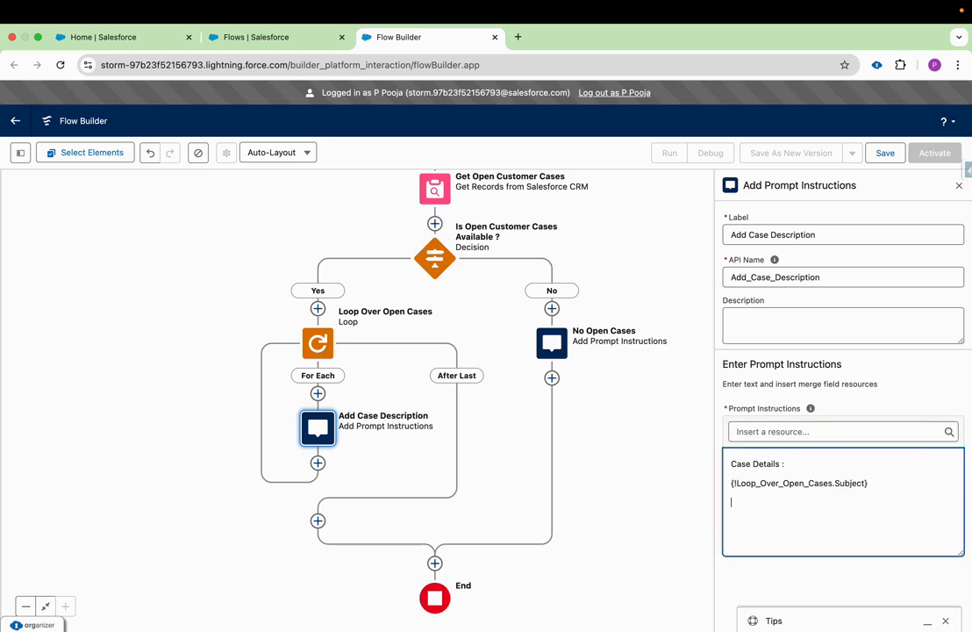
# - Insert the current loop item's Description below the Subject merge field in the prompt instructions
pyautogui.click(848, 433)
pyautogui.scroll(-5, 790, 553)
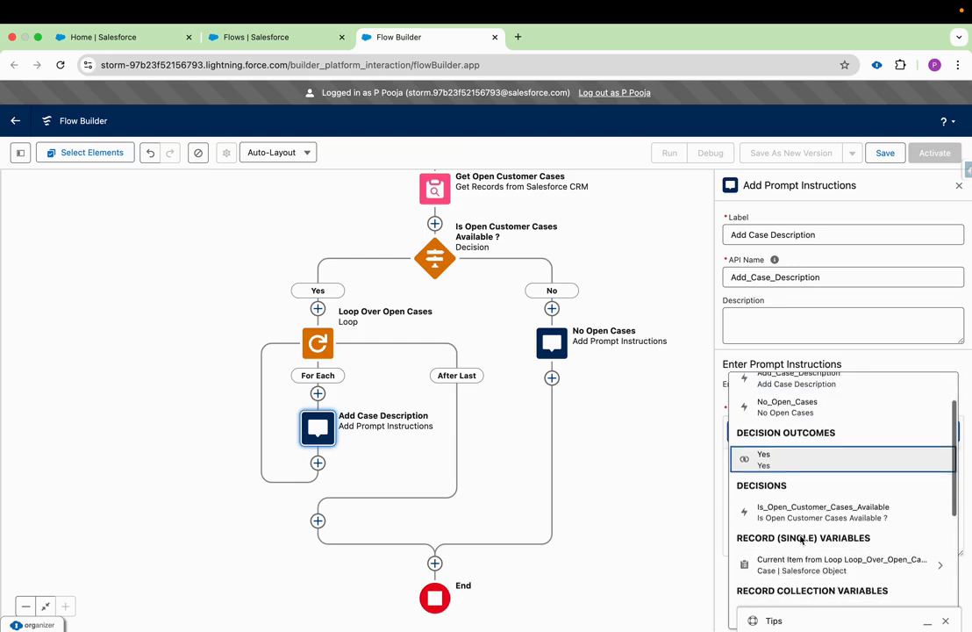
pyautogui.scroll(-2, 800, 540)
pyautogui.click(811, 449)
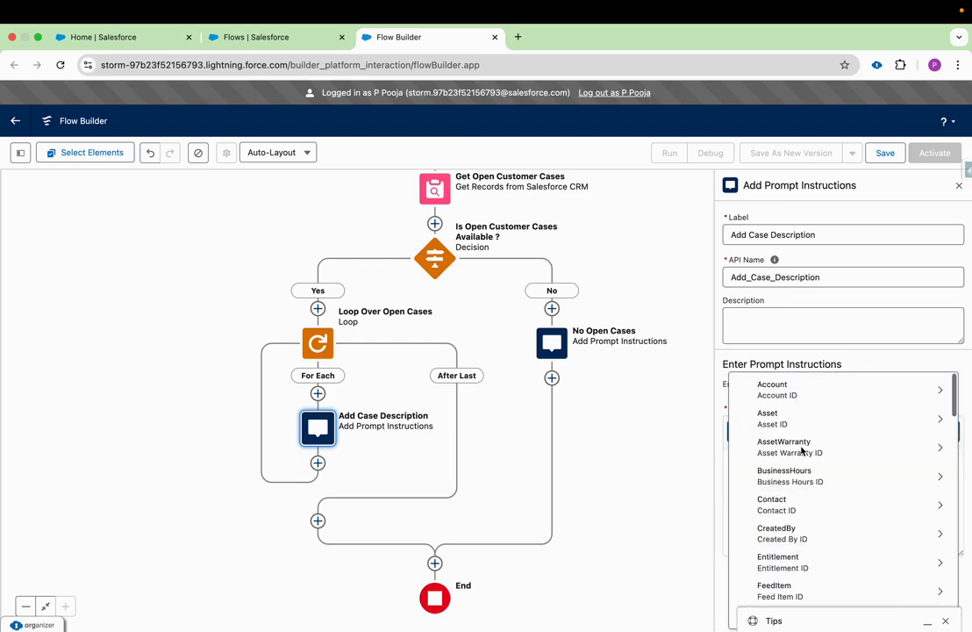
pyautogui.write('desc')
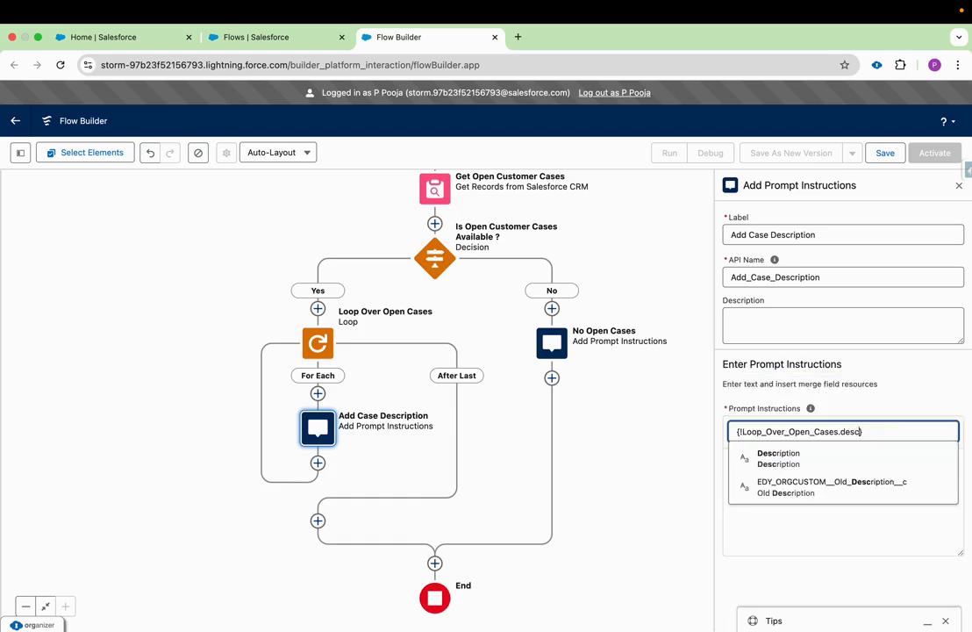
pyautogui.click(784, 453)
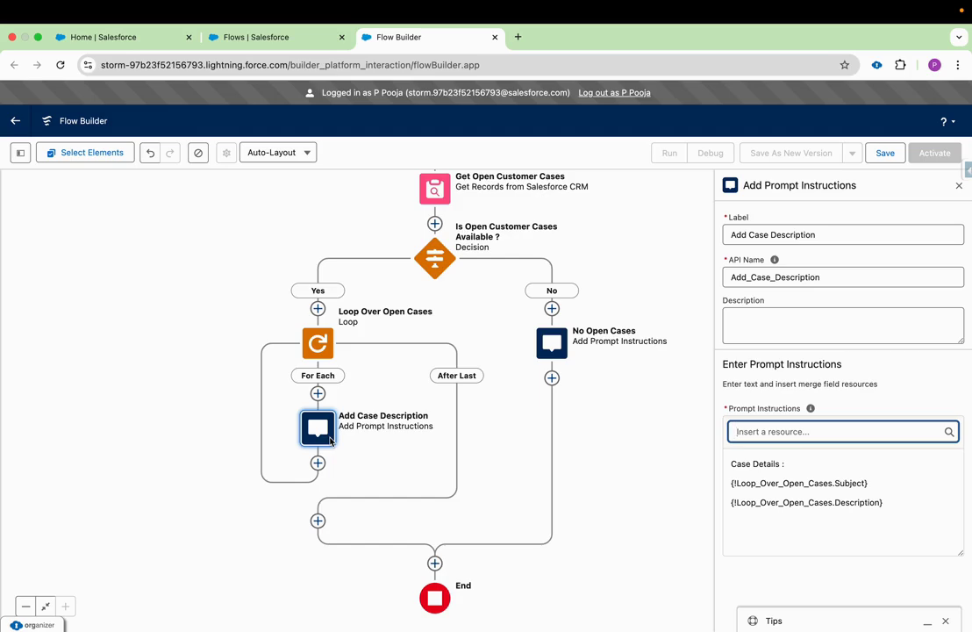
# - Review the insertable resources and global variables for Add Case Description, and the prompt instructions of the No Open Cases element
pyautogui.click(808, 440)
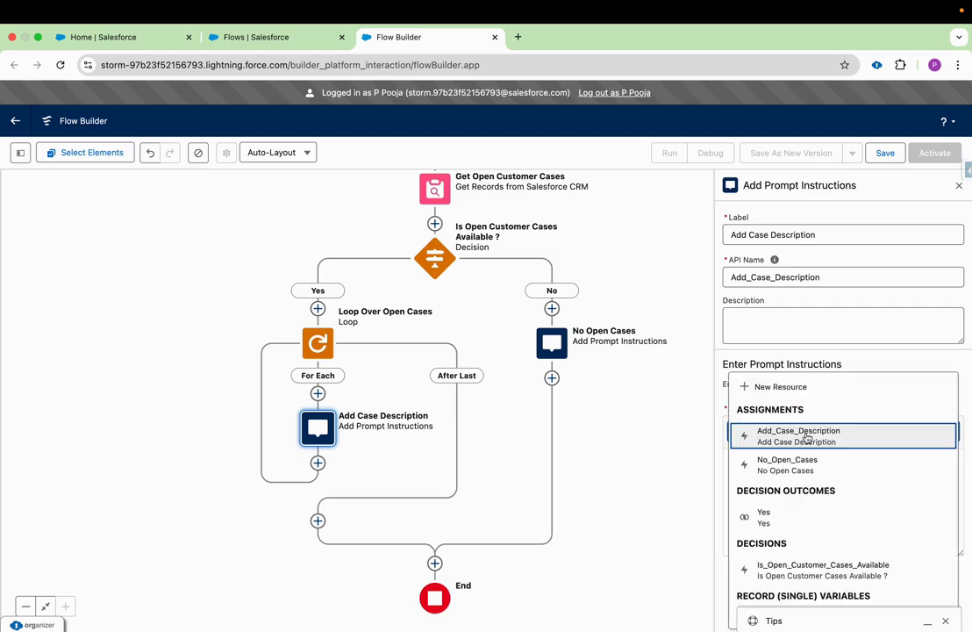
pyautogui.click(881, 366)
pyautogui.click(825, 429)
pyautogui.scroll(-10, 795, 509)
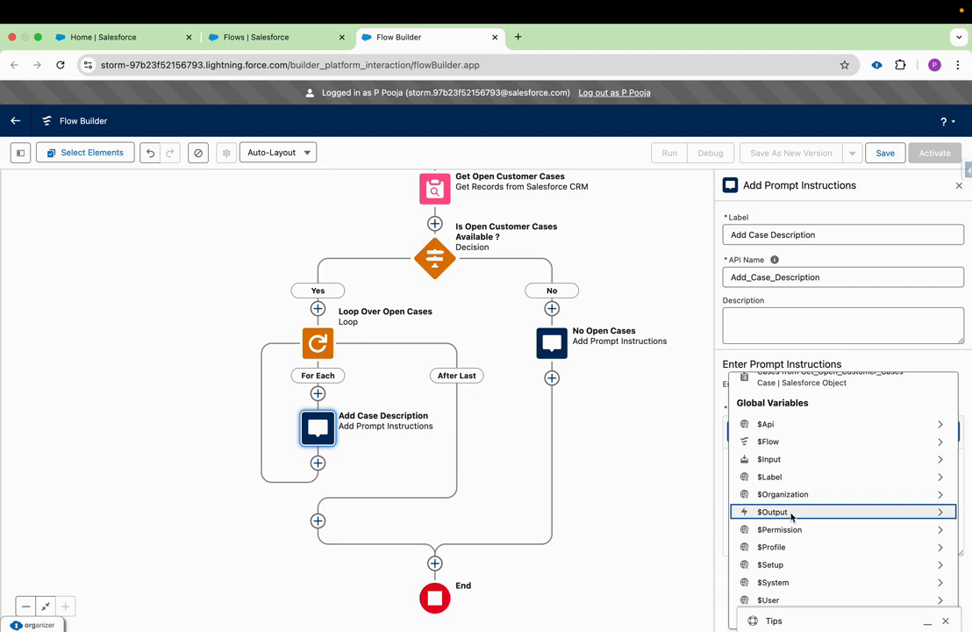
pyautogui.click(638, 431)
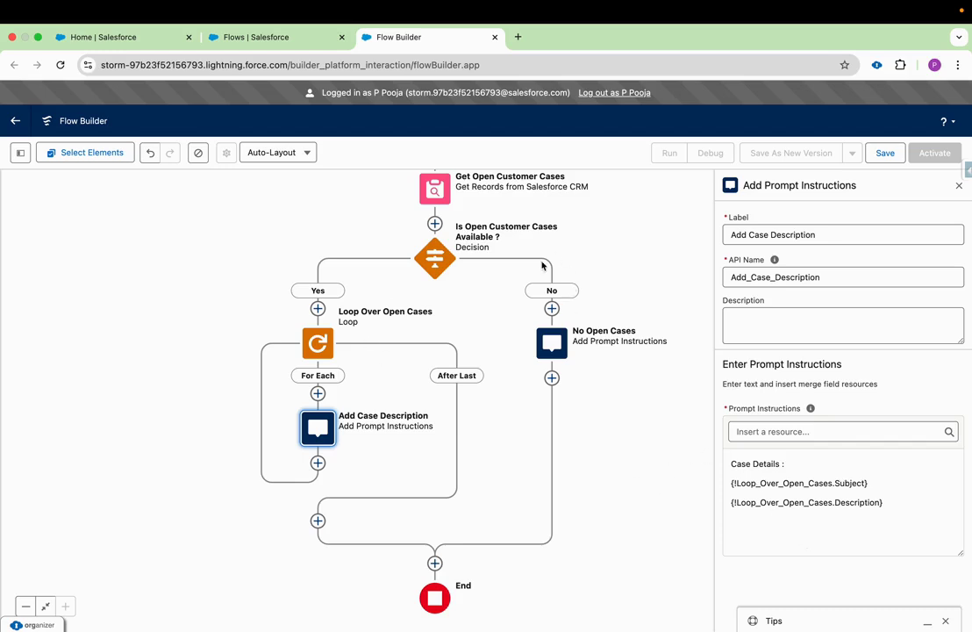
pyautogui.doubleClick(557, 343)
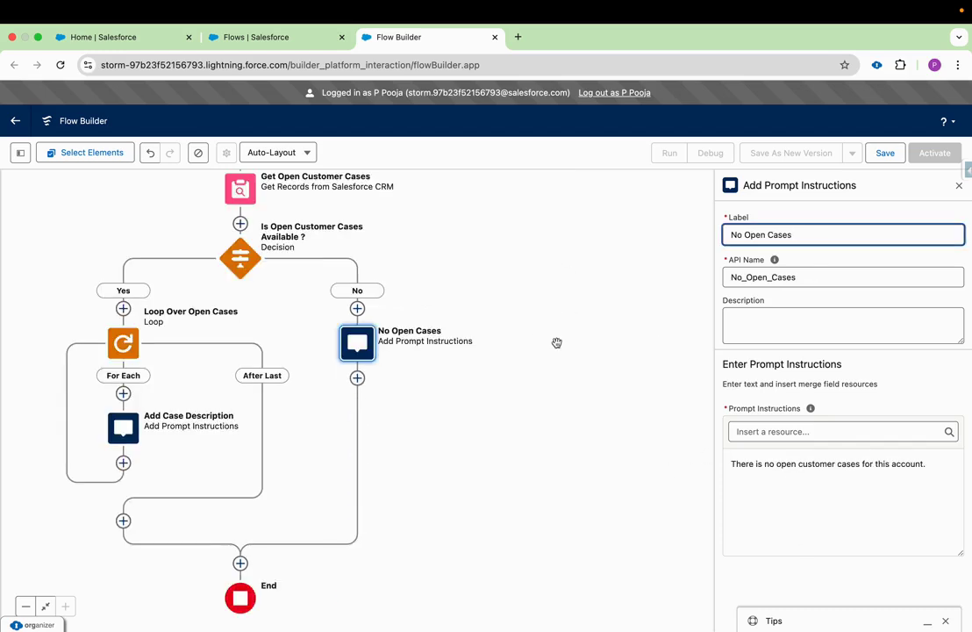
pyautogui.tripleClick(796, 465)
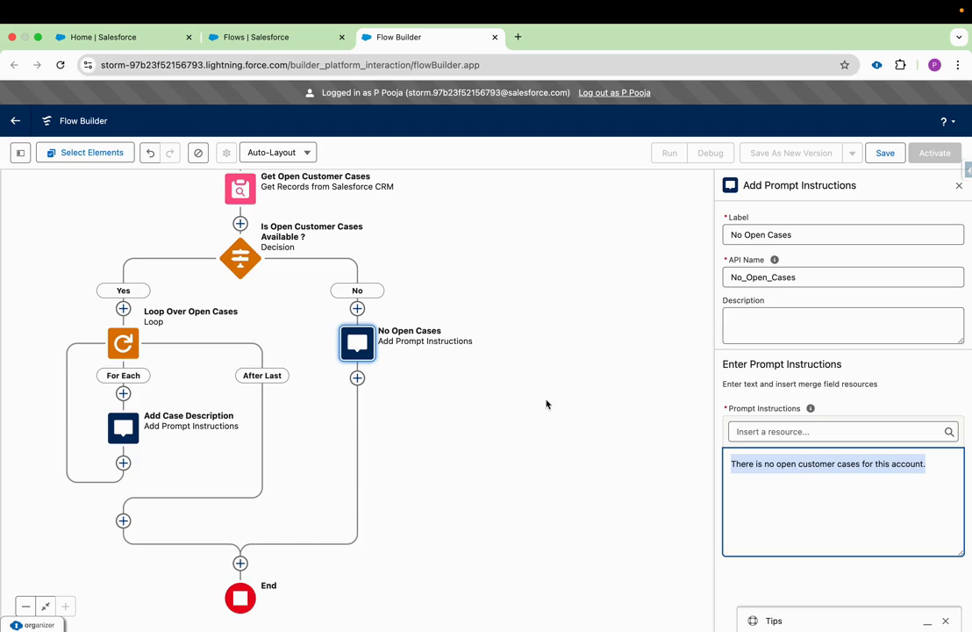
pyautogui.moveTo(512, 291); pyautogui.dragTo(568, 364)
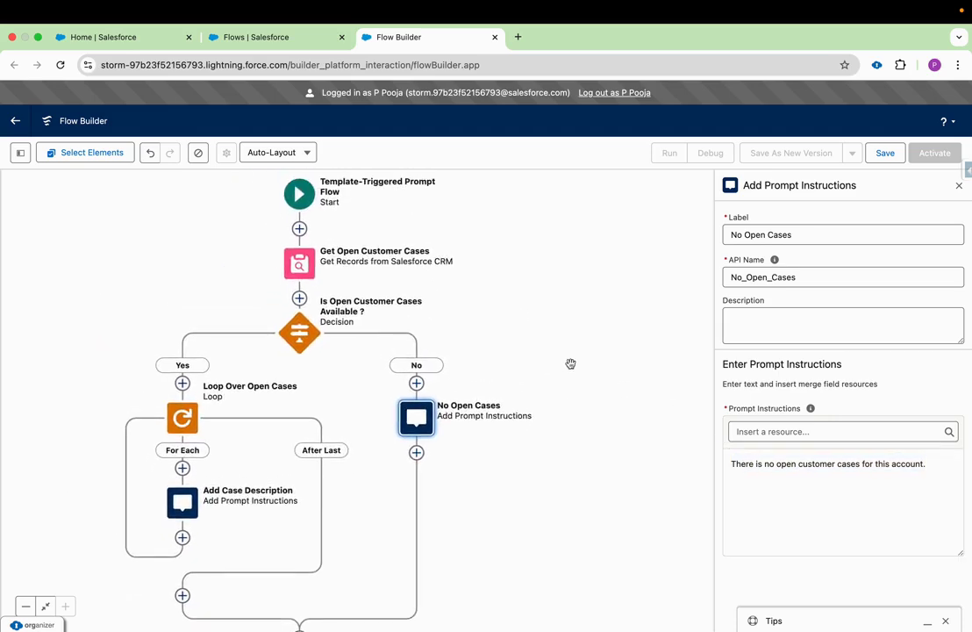
pyautogui.click(960, 185)
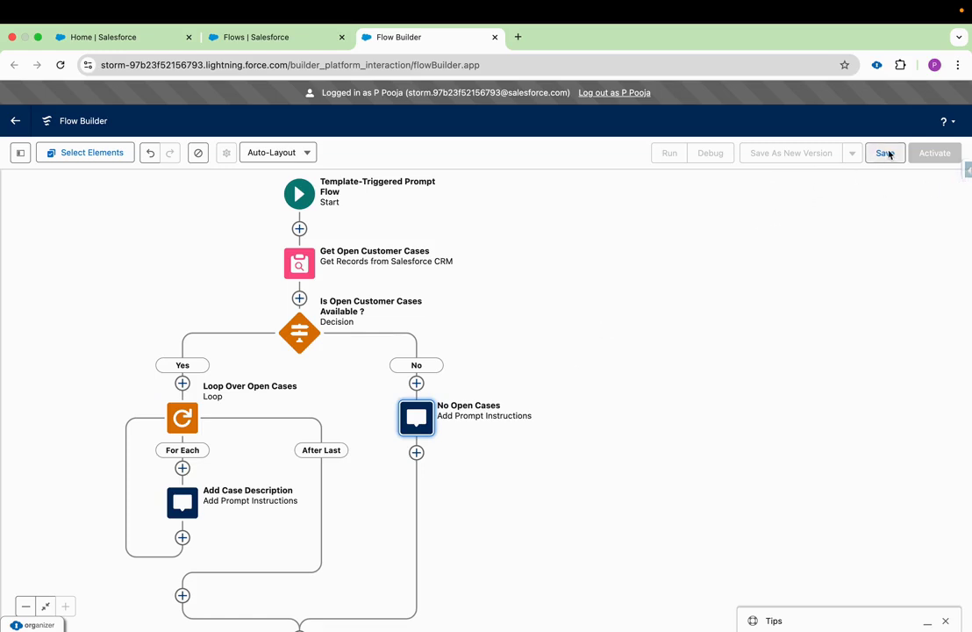
# - Save the flow as Get Open Customer Cases For Account with API name Get_Open_Customer_Cases_For_Account, and activate it
pyautogui.click(886, 153)
pyautogui.click(321, 312)
pyautogui.write('Get Op')
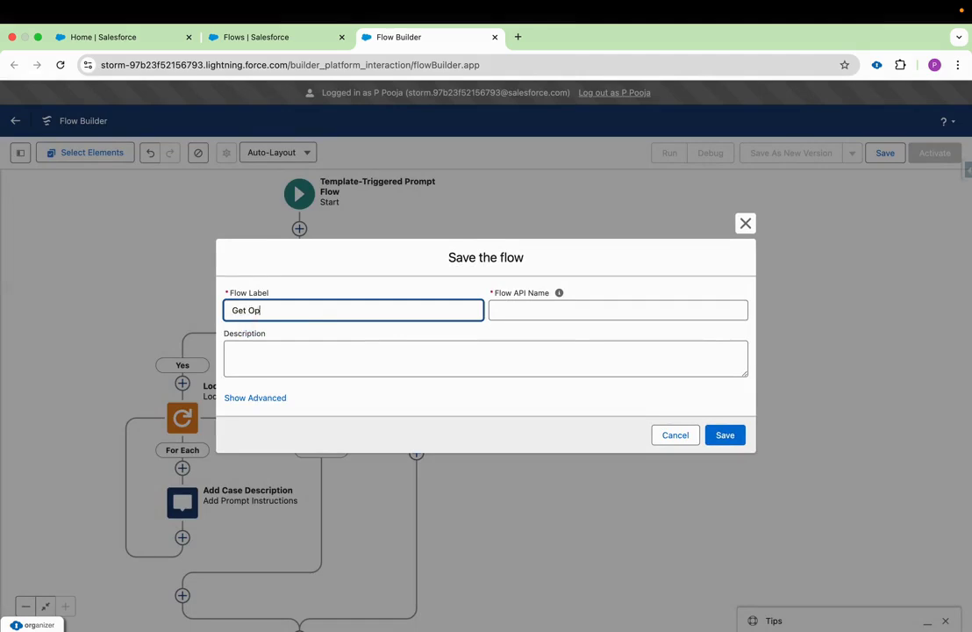
pyautogui.write('en Customer Ca')
pyautogui.write('se For')
pyautogui.write(' Account')
pyautogui.write('s')
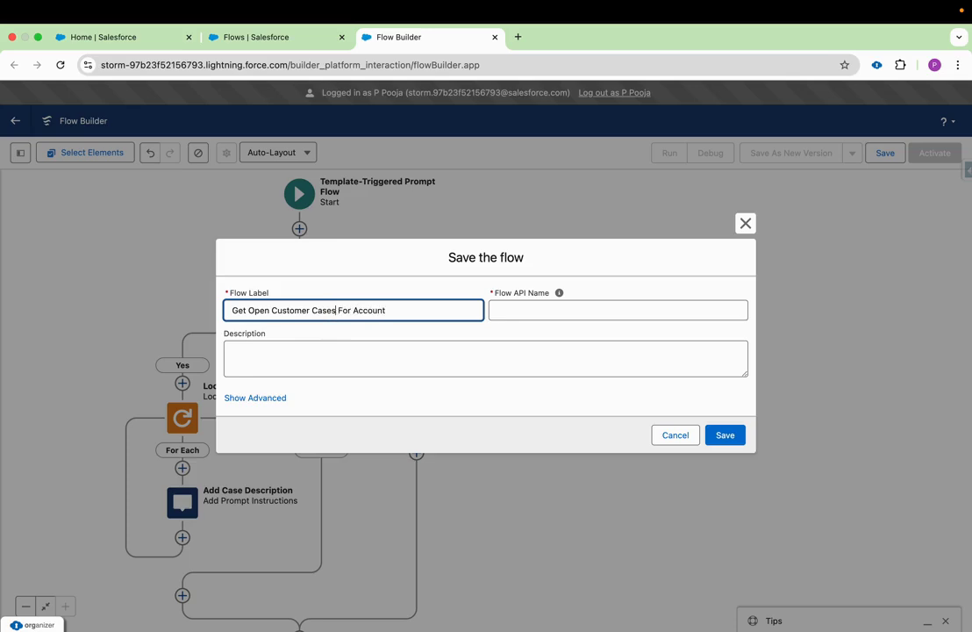
pyautogui.click(518, 312)
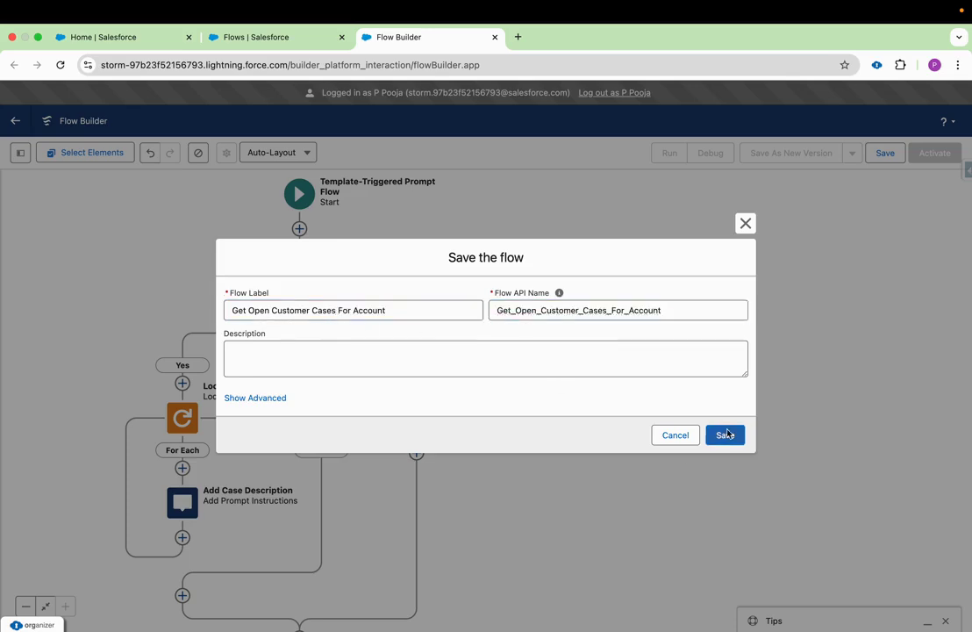
pyautogui.click(723, 436)
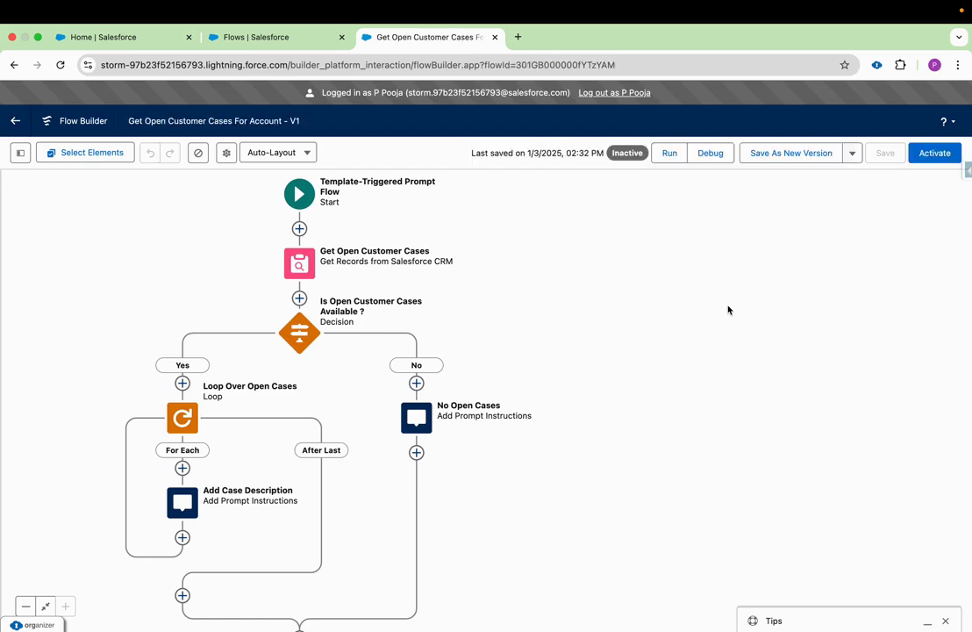
pyautogui.click(940, 155)
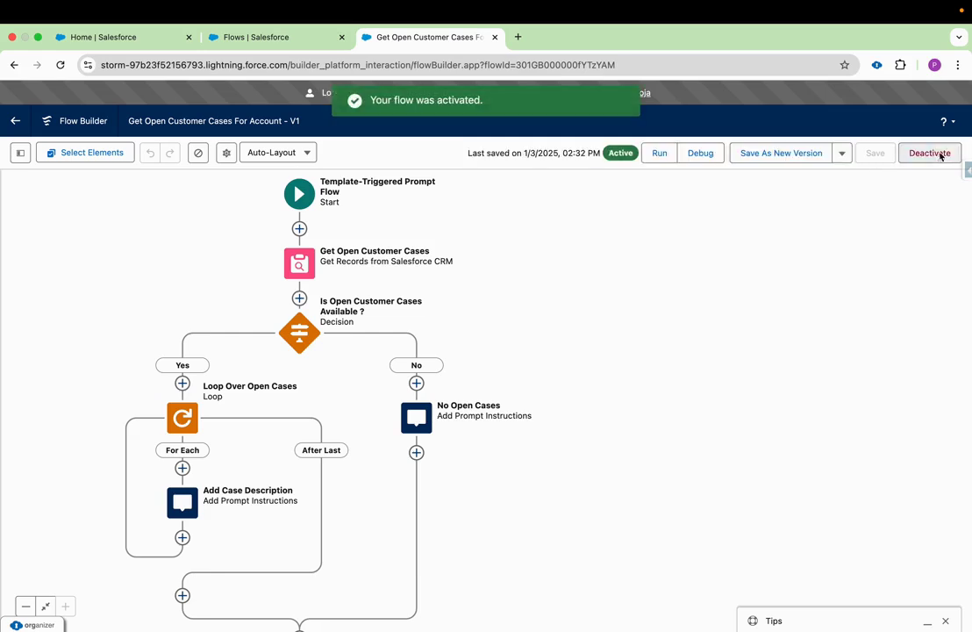
# - Find the Account object in Object Manager and open its Fields & Relationships
pyautogui.click(260, 40)
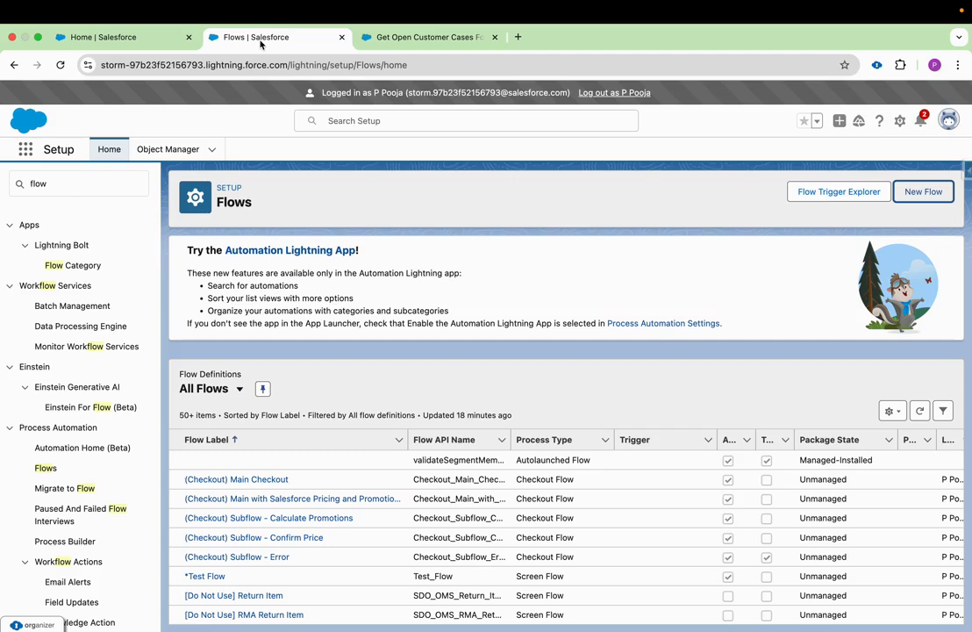
pyautogui.click(179, 149)
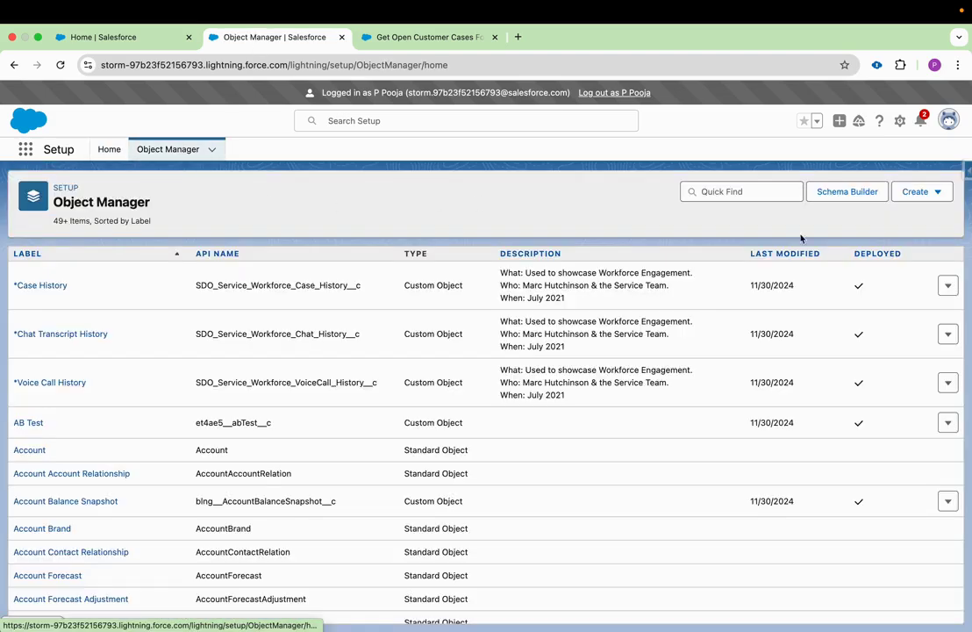
pyautogui.click(755, 192)
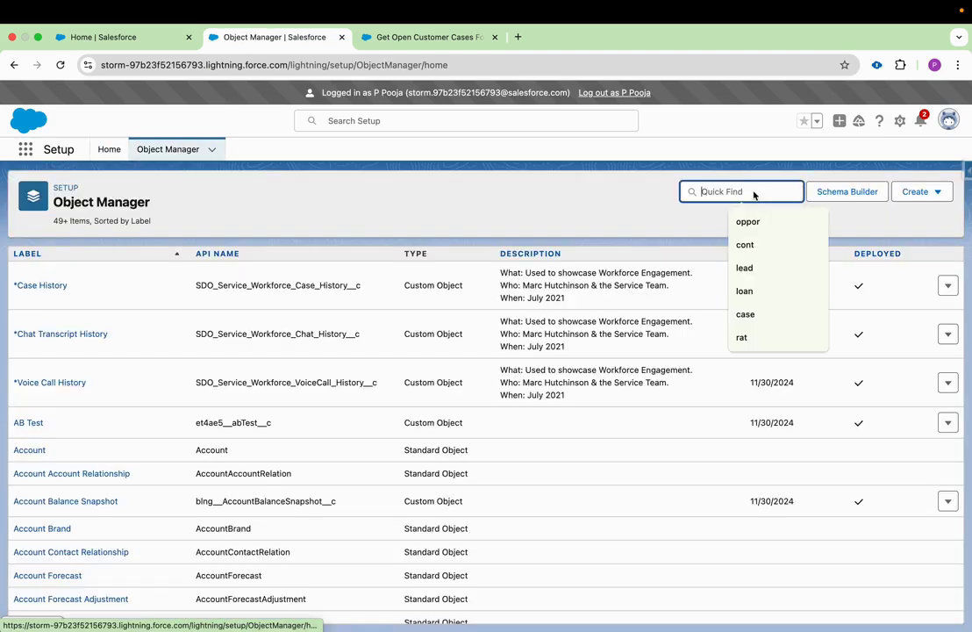
pyautogui.write('acc')
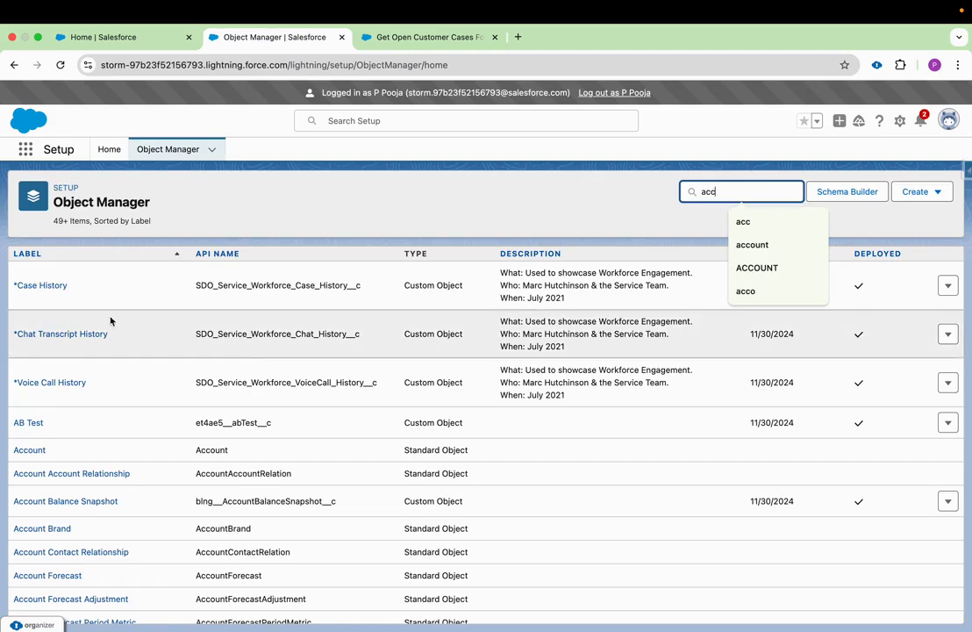
pyautogui.click(37, 276)
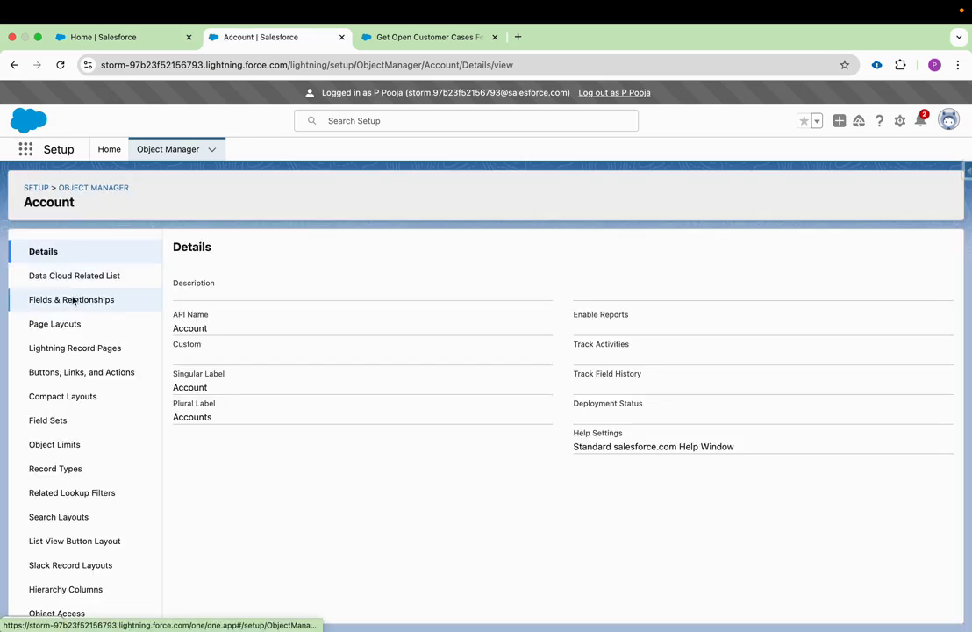
pyautogui.click(73, 301)
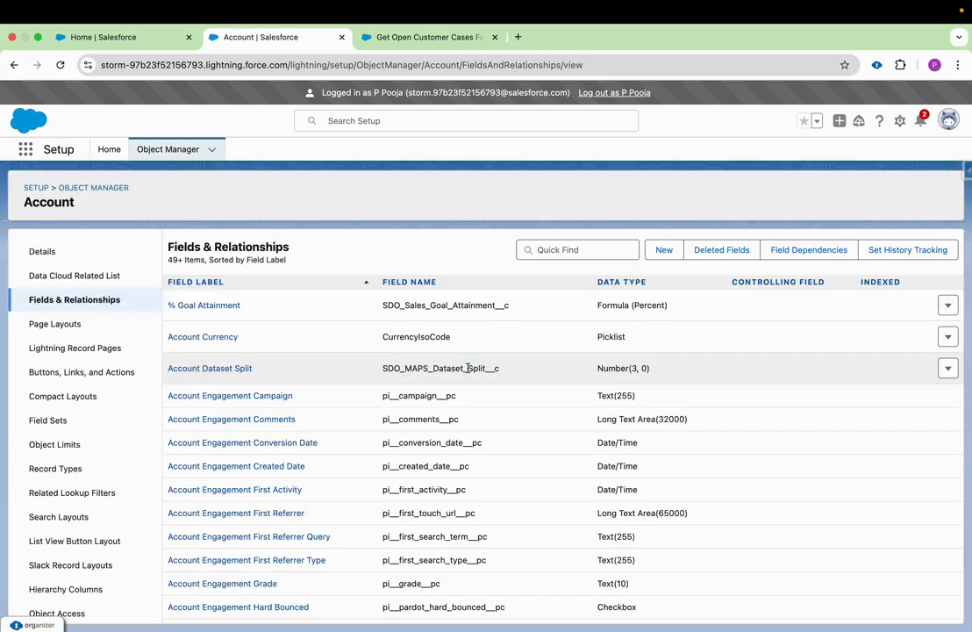
# - Start a new custom field on Account with the data type Text Area (Long) and continue to its details
pyautogui.click(667, 251)
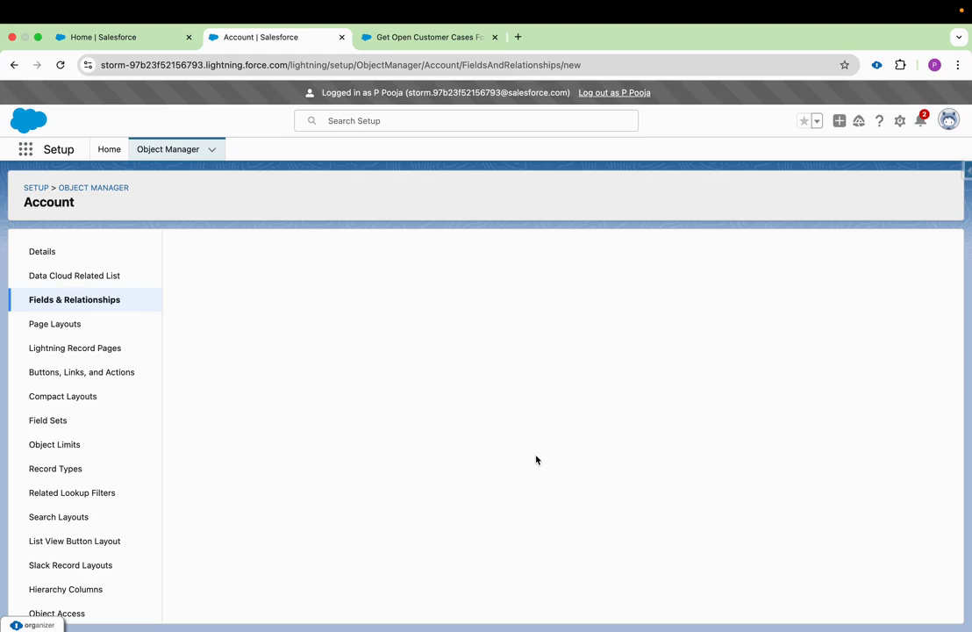
pyautogui.press('F2')
pyautogui.scroll(-6, 492, 481)
pyautogui.scroll(-2, 480, 481)
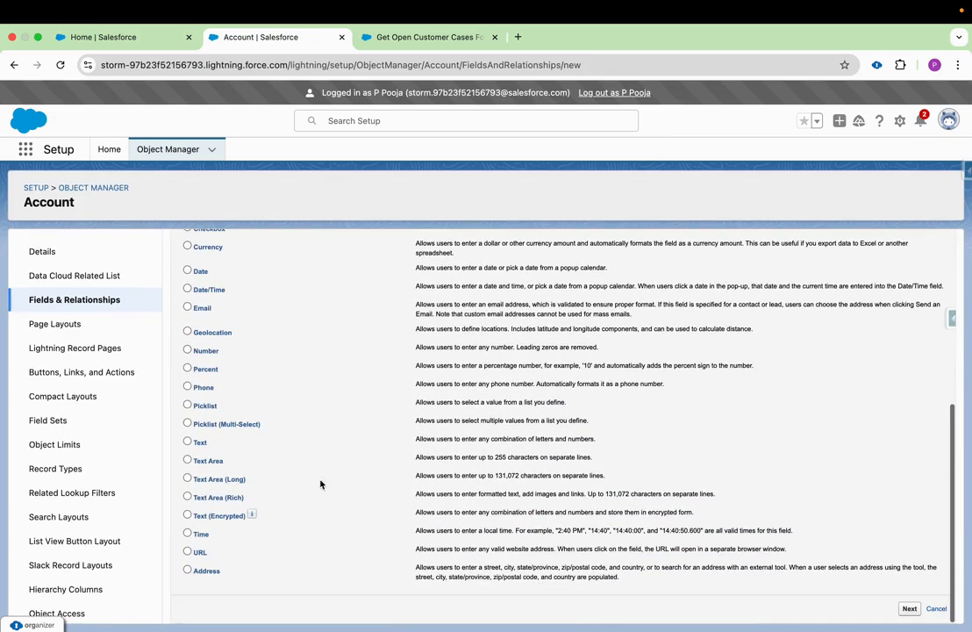
pyautogui.click(187, 479)
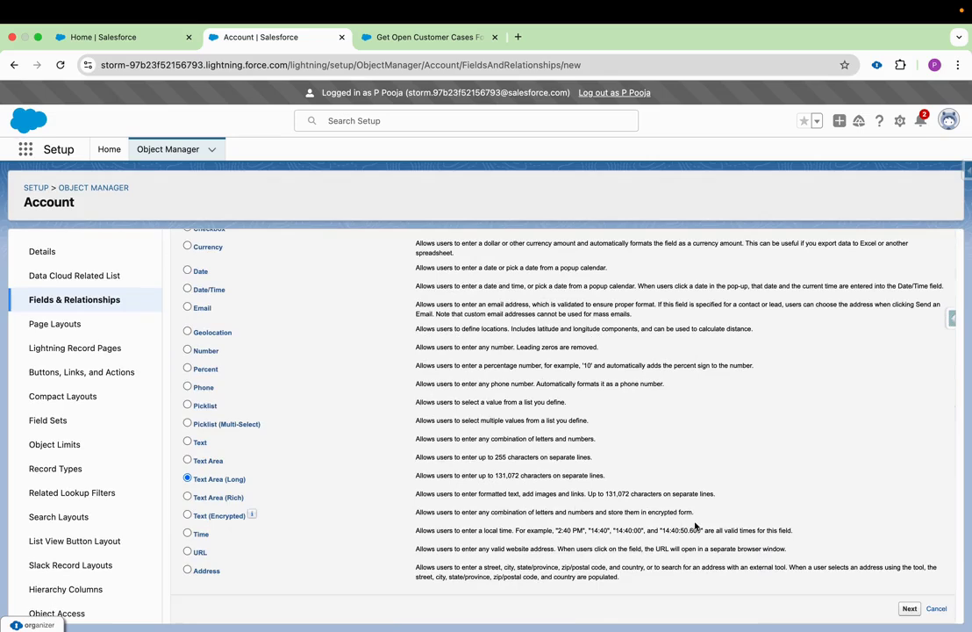
pyautogui.click(910, 609)
# - Label the new Account field Open Case Summary, with the field name Open_Case_Summary and the default length, and continue to field-level security
pyautogui.click(366, 341)
pyautogui.write('Open Cas')
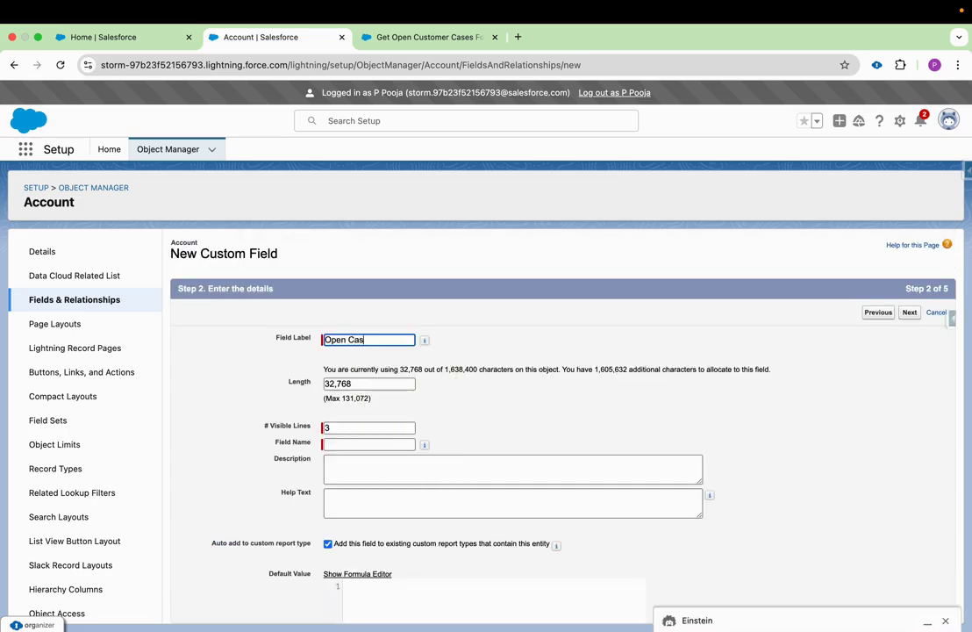
pyautogui.write('e Summary')
pyautogui.click(394, 444)
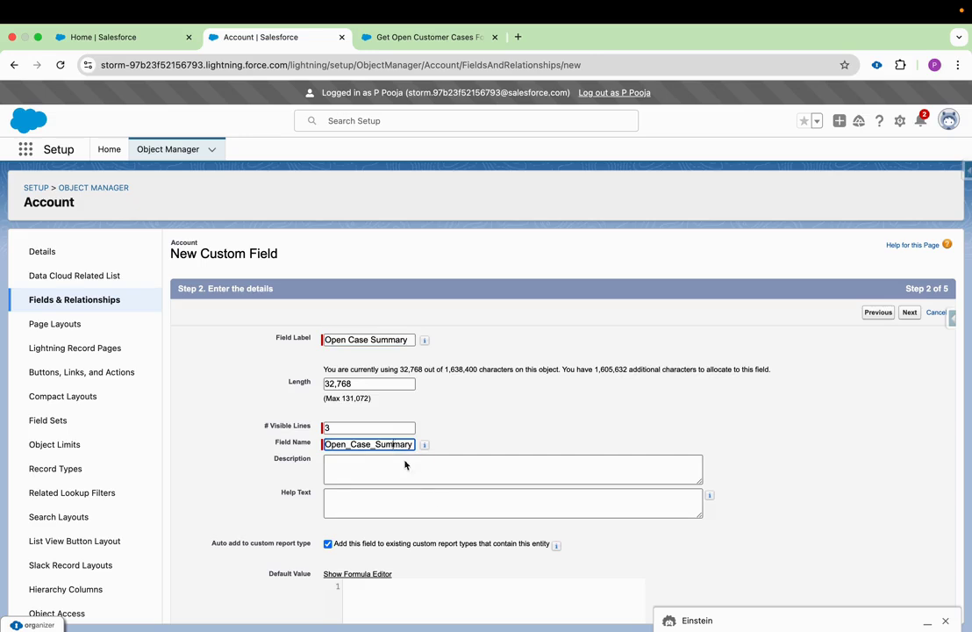
pyautogui.scroll(-2, 432, 497)
pyautogui.scroll(5, 526, 474)
pyautogui.click(913, 314)
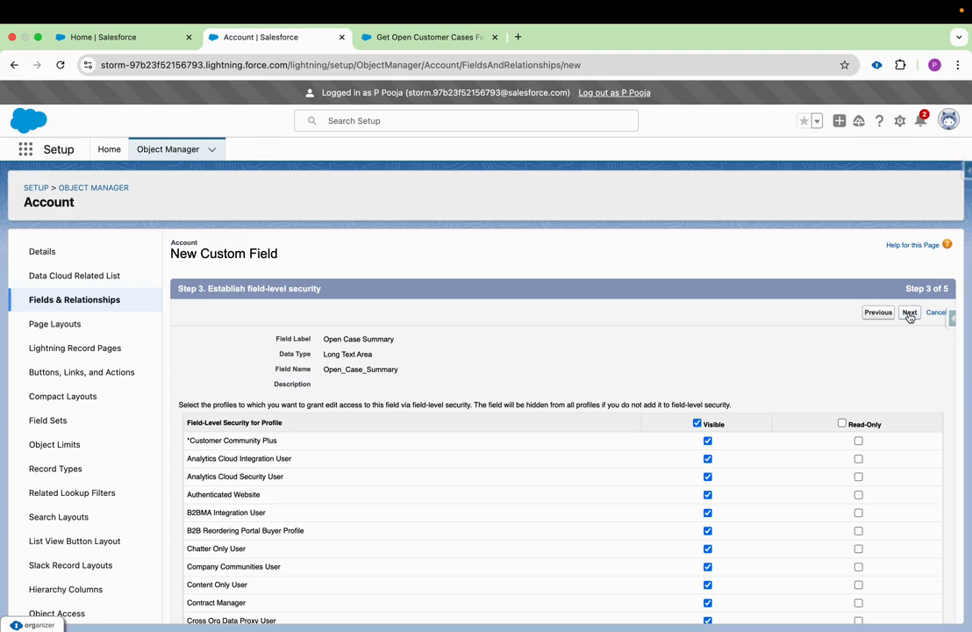
# - Accept the default profile visibility, Account - Default record page and all page layouts for the field, and save it
pyautogui.click(911, 314)
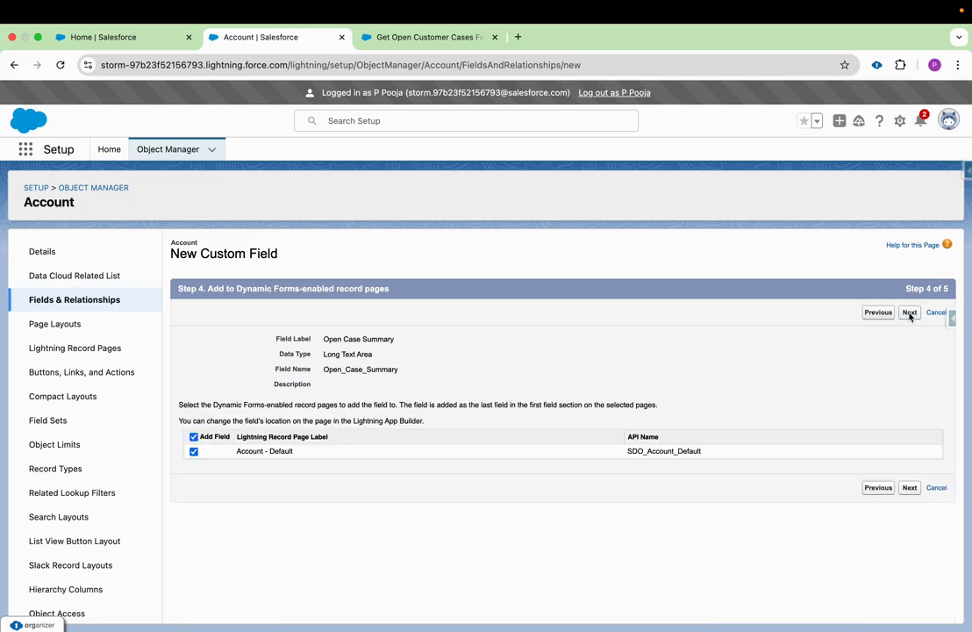
pyautogui.click(910, 313)
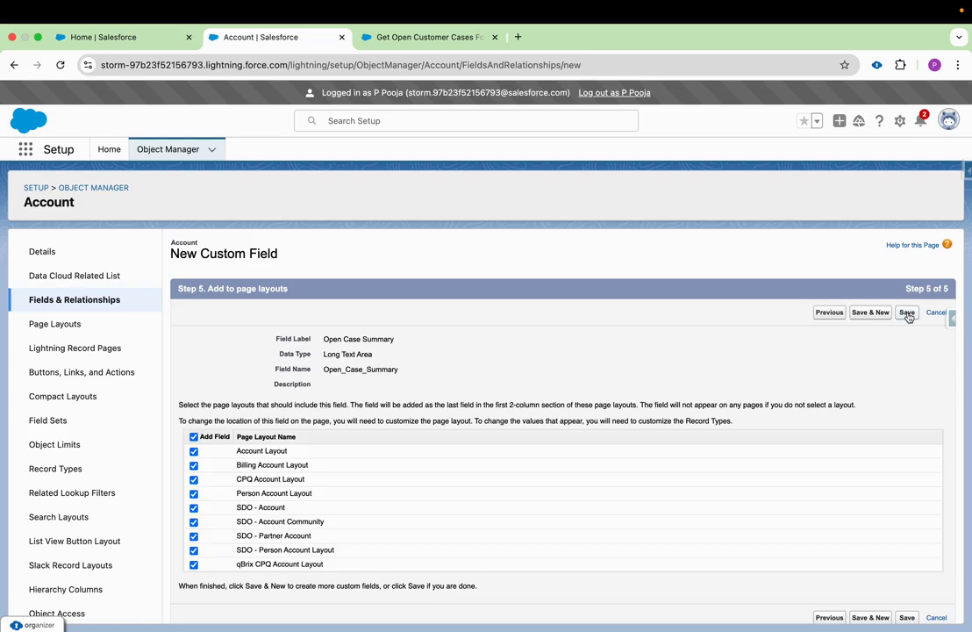
pyautogui.click(907, 314)
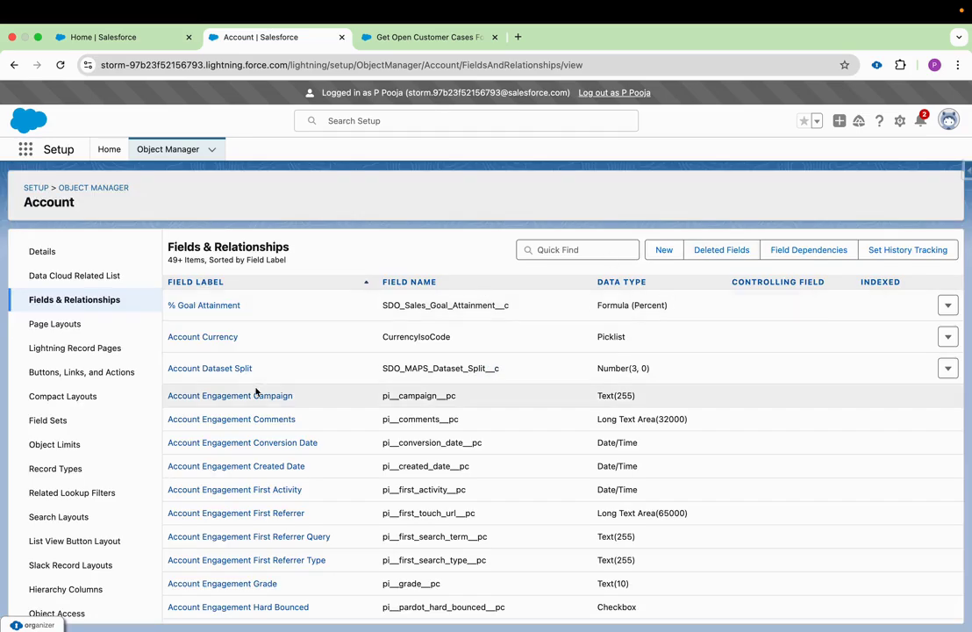
# - Find Prompt Builder in Setup and start a new prompt template
pyautogui.click(108, 150)
pyautogui.doubleClick(86, 185)
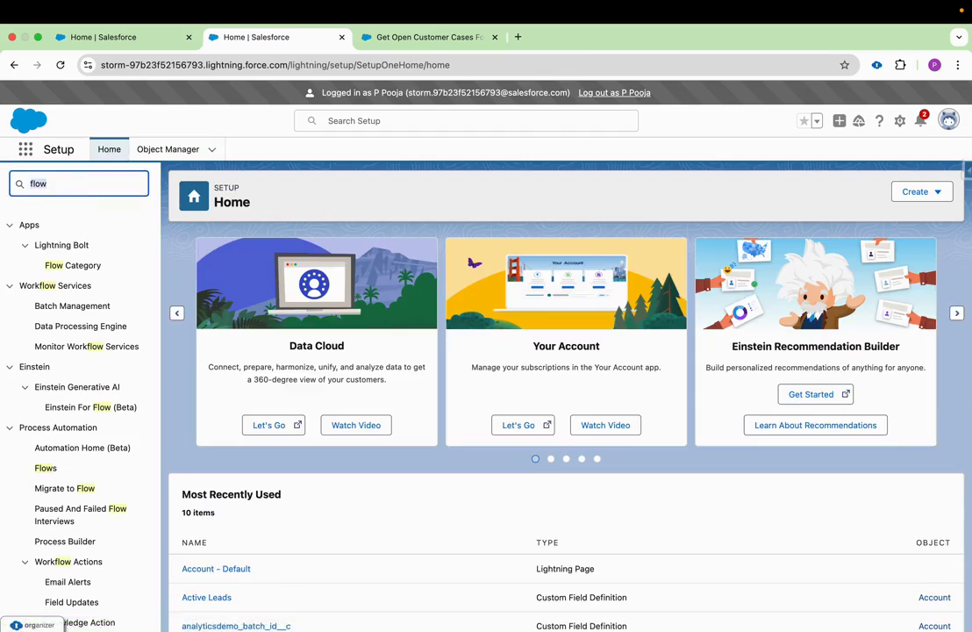
pyautogui.write('prompt b')
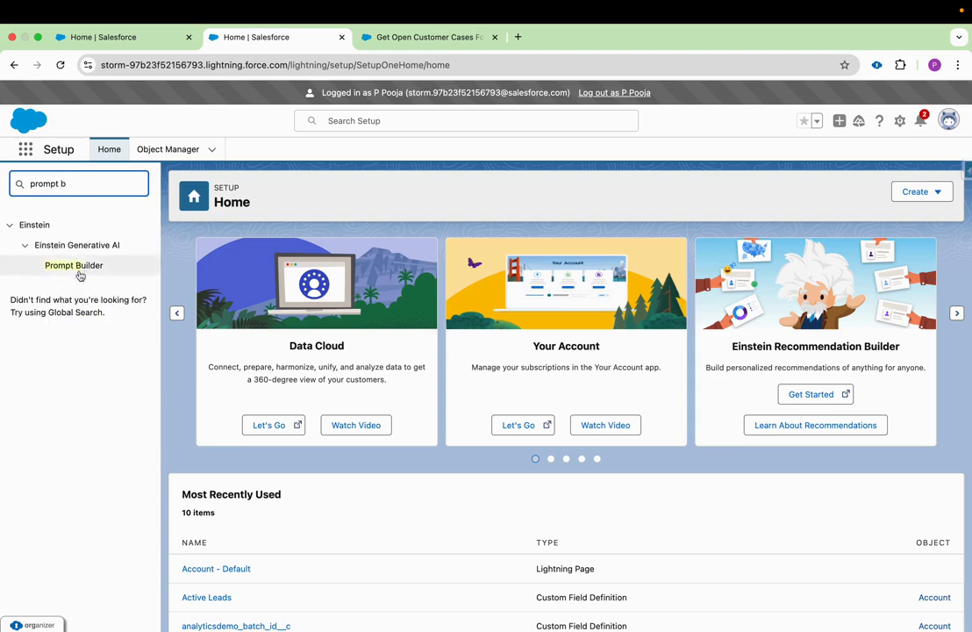
pyautogui.click(74, 265)
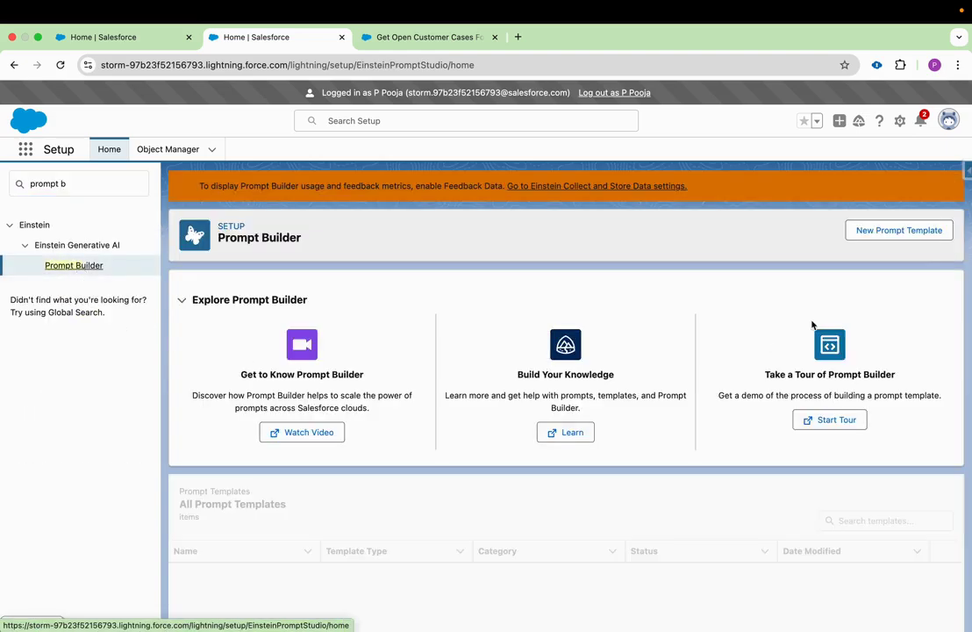
pyautogui.click(887, 234)
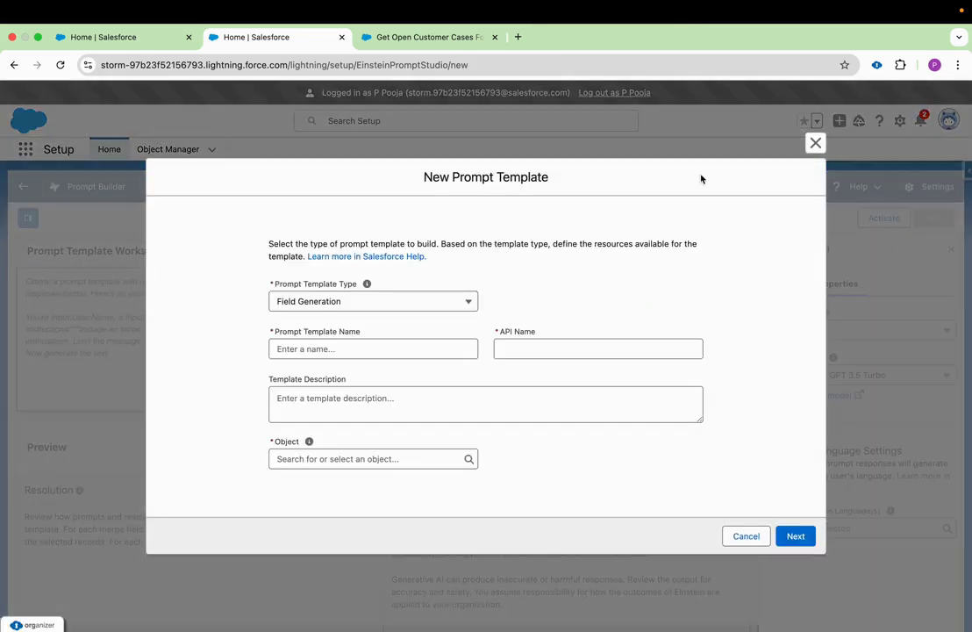
# - Name the Field Generation template "Summarize Open Cases." with the API name Summarize_Open_Cases
pyautogui.moveTo(368, 285)
pyautogui.click(364, 349)
pyautogui.write('Summarize Open Cases.')
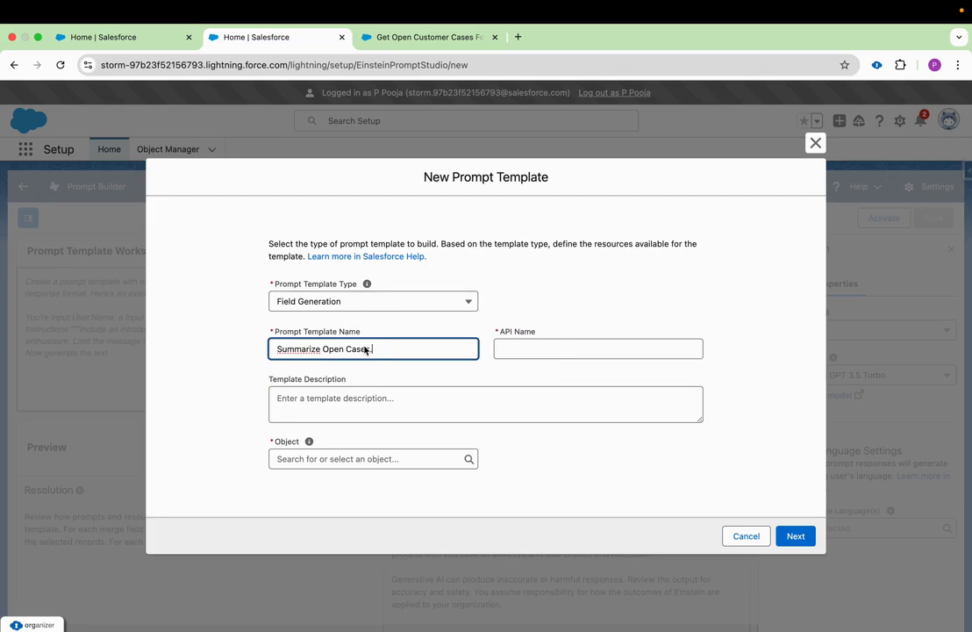
pyautogui.click(575, 354)
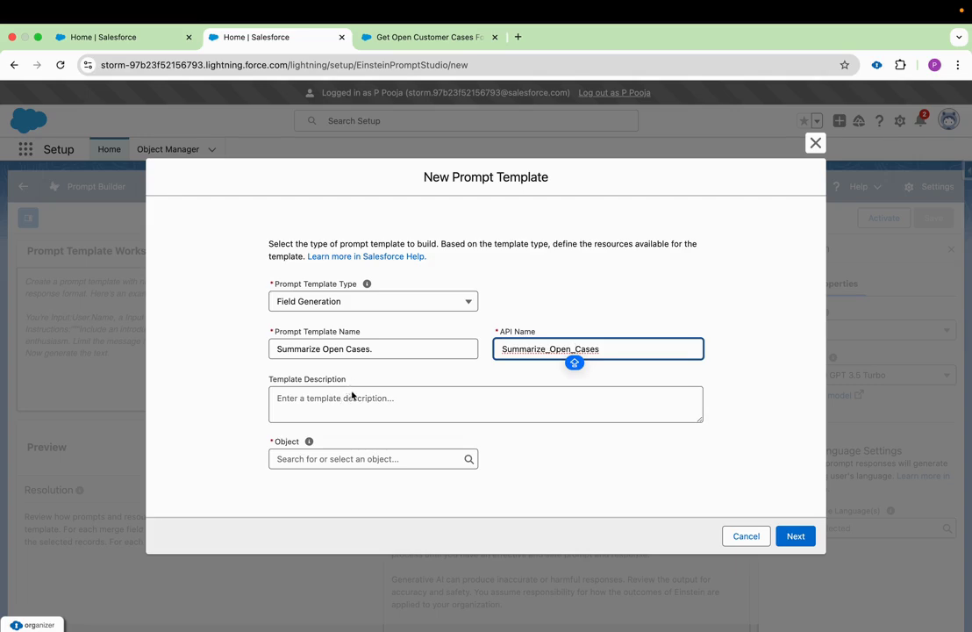
# - Set the template's object to Account and its object field to Open Case Summary, and continue to the template workspace
pyautogui.click(418, 460)
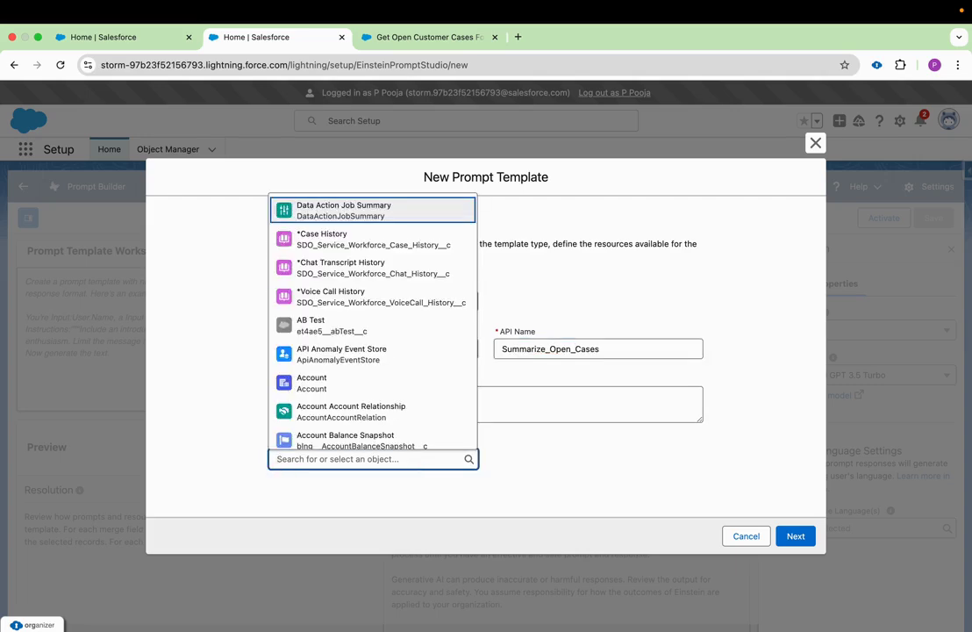
pyautogui.write('ACCOUNT')
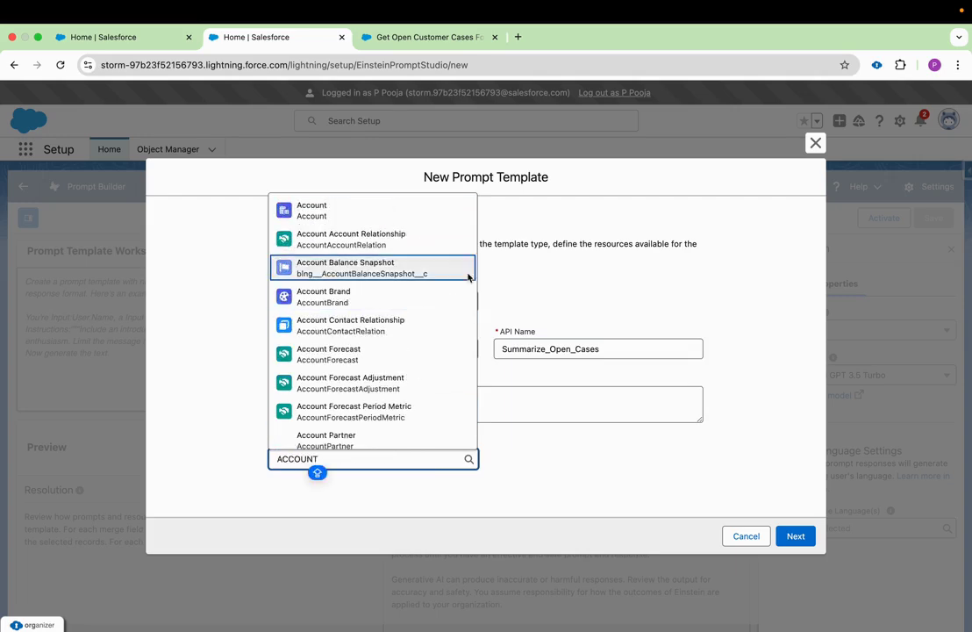
pyautogui.click(391, 212)
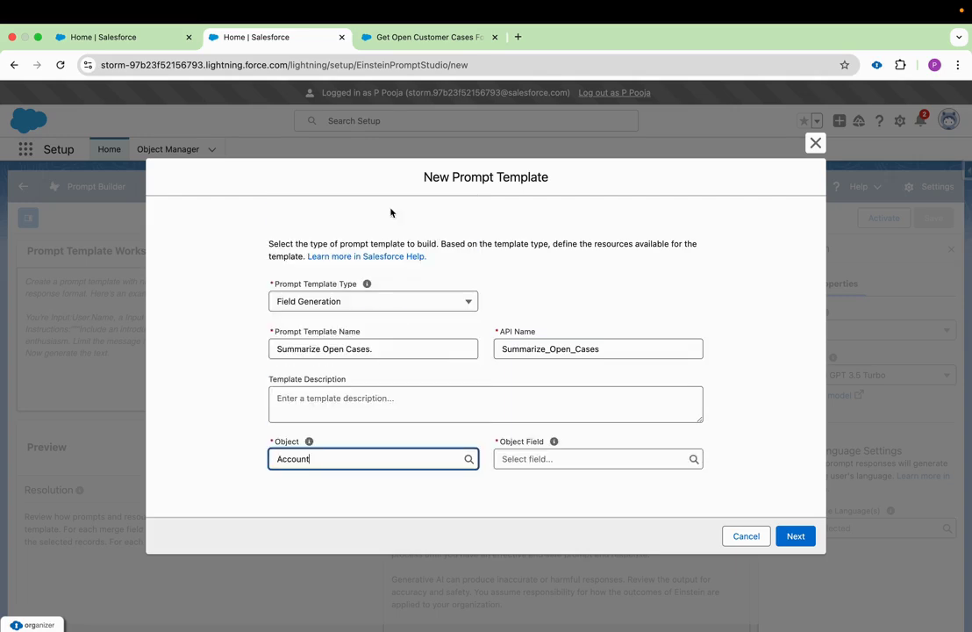
pyautogui.click(584, 458)
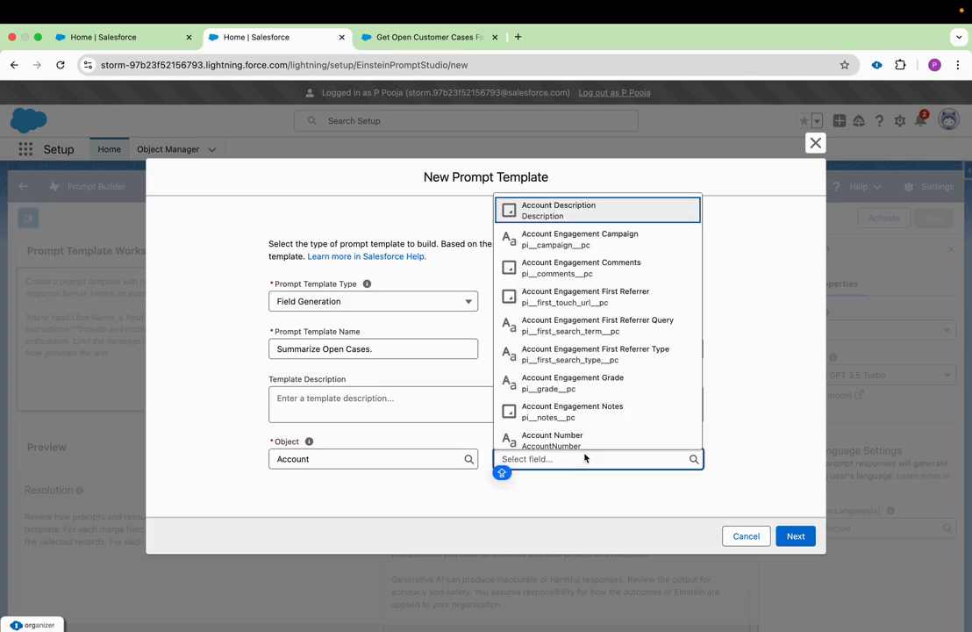
pyautogui.write('OPEN')
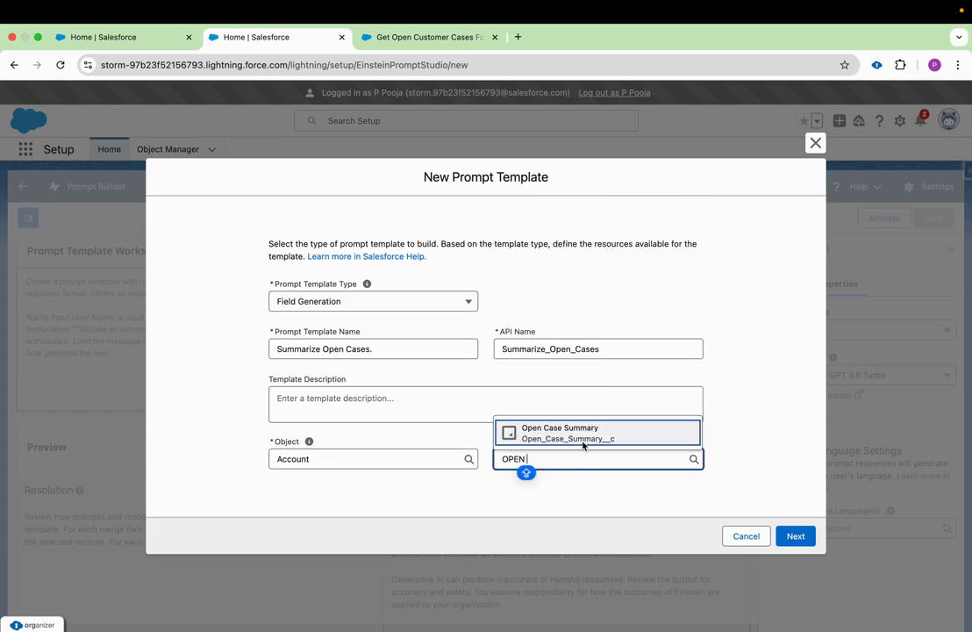
pyautogui.click(631, 436)
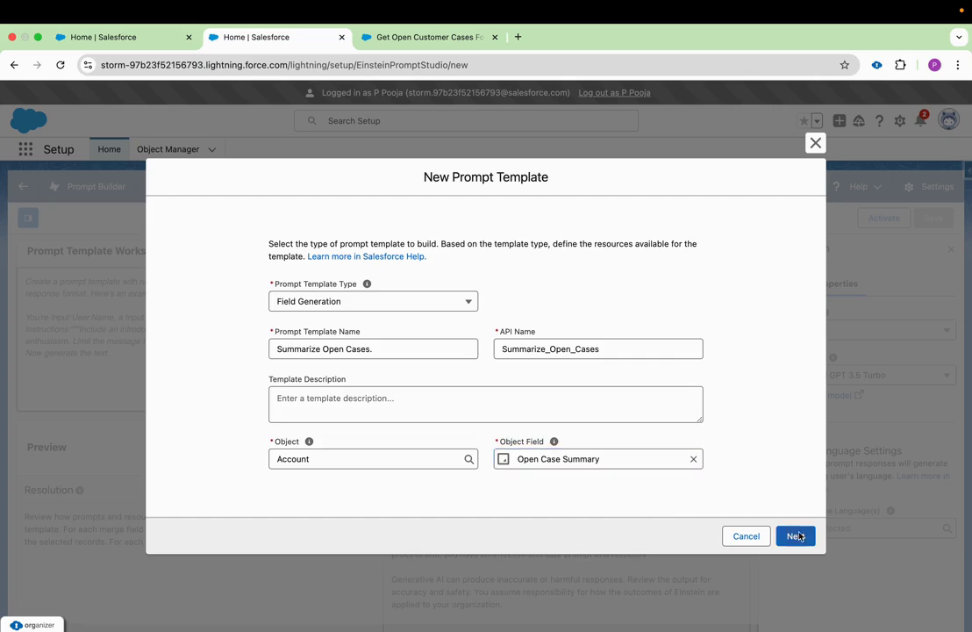
pyautogui.click(795, 535)
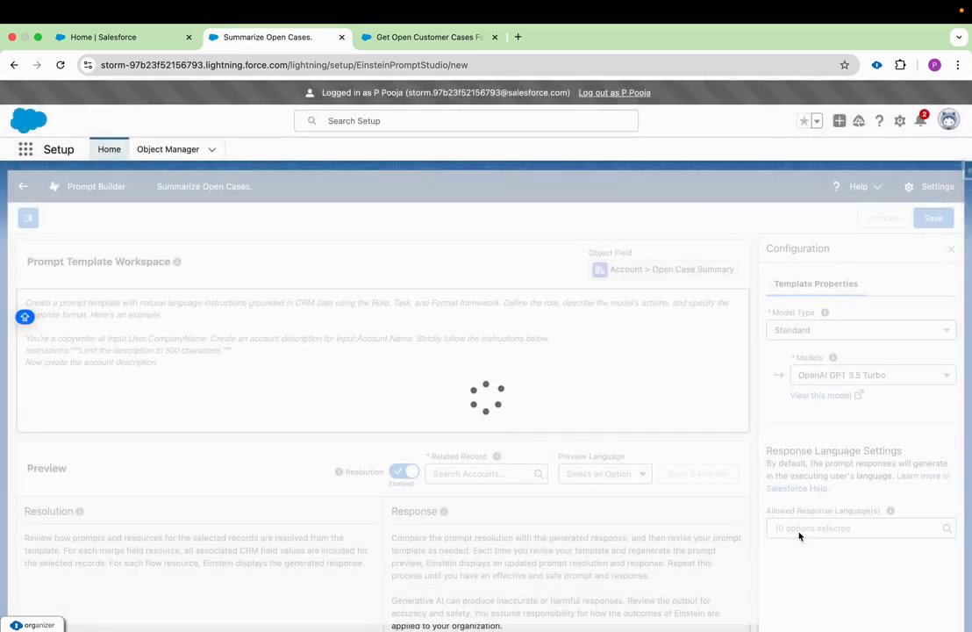
# - Copy the support representative prompt, through "Now create the summary.", from the Notes app and paste it into the prompt template workspace
pyautogui.click(326, 384)
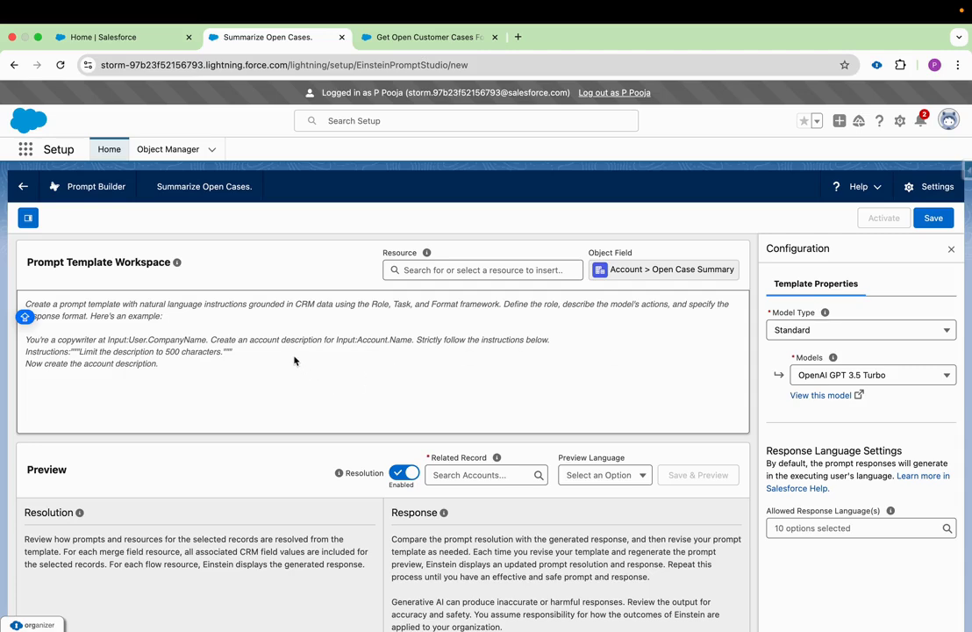
pyautogui.hotkey('ctrl', 'Left')
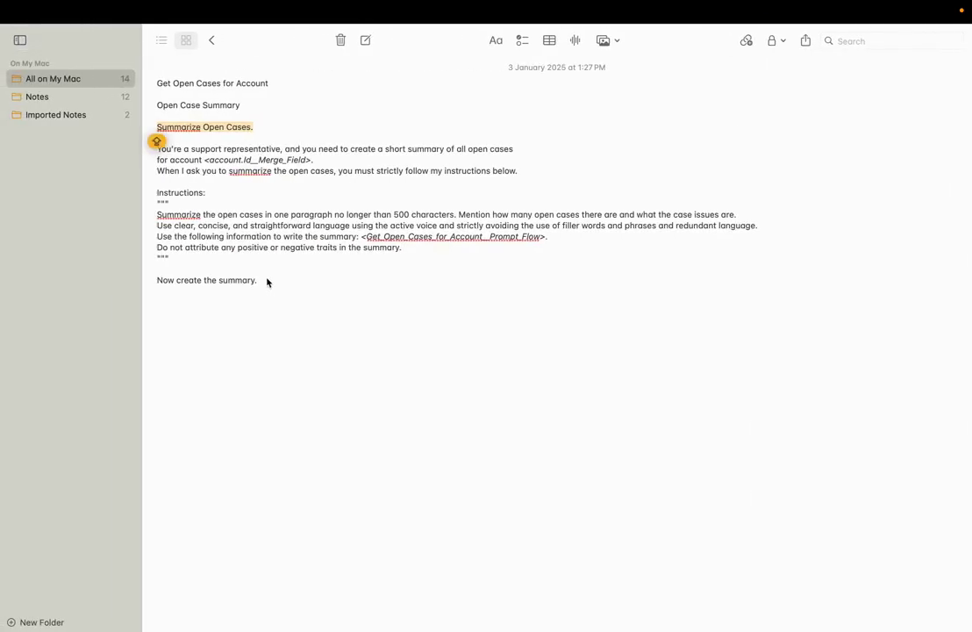
pyautogui.moveTo(247, 277); pyautogui.dragTo(156, 152)
pyautogui.press('super+c')
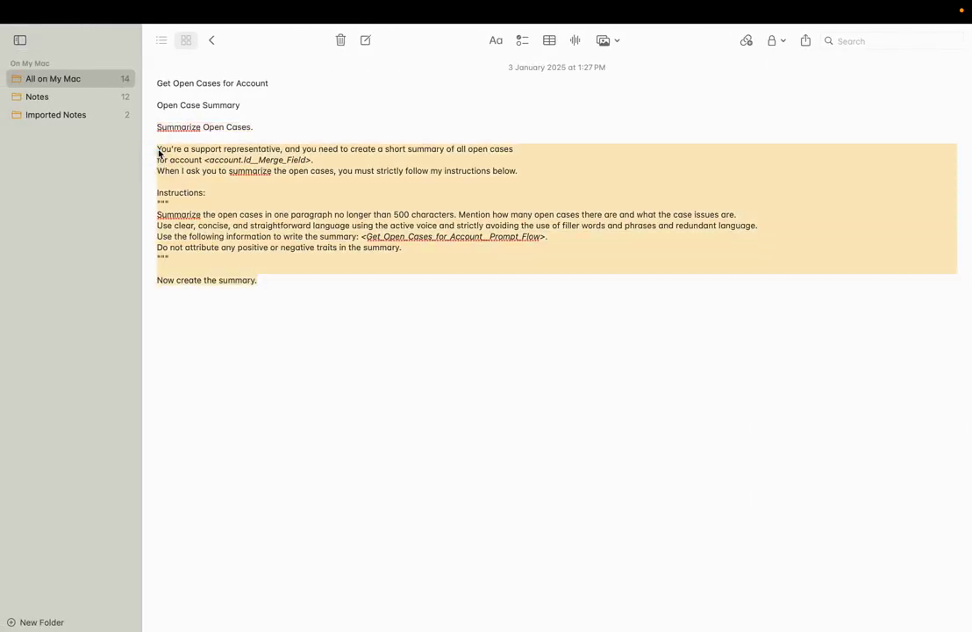
pyautogui.hotkey('ctrl', 'Right')
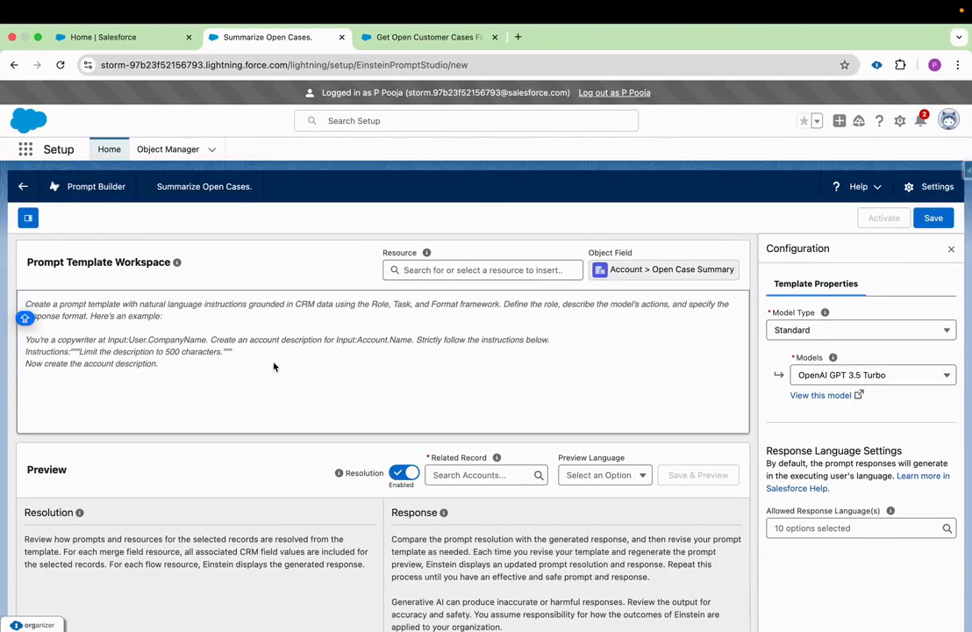
pyautogui.press('super+v')
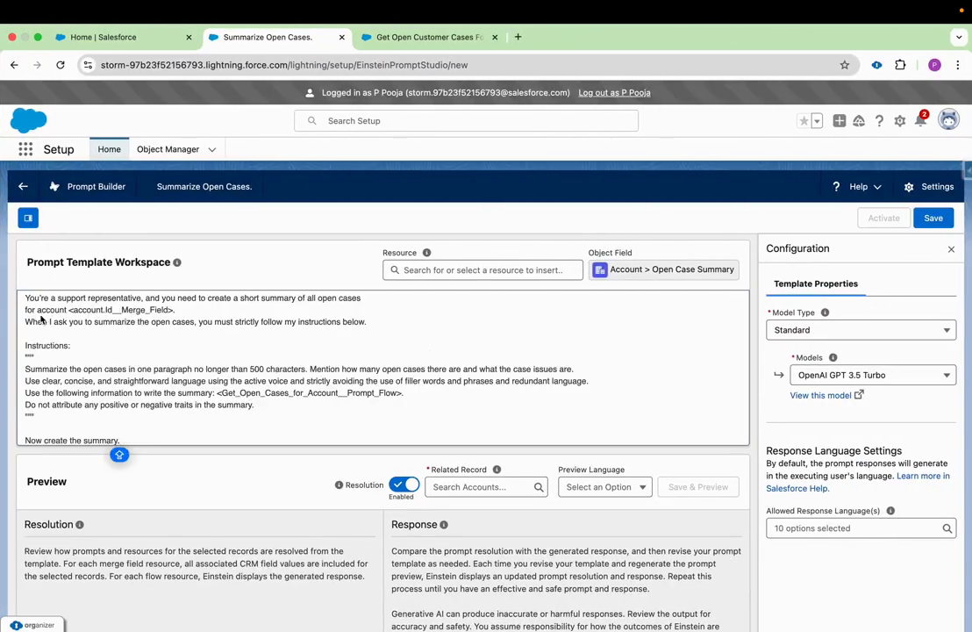
# - Remove the line break before "for account" so the prompt's opening sentence runs on one line
pyautogui.click(26, 312)
pyautogui.press('BackSpace')
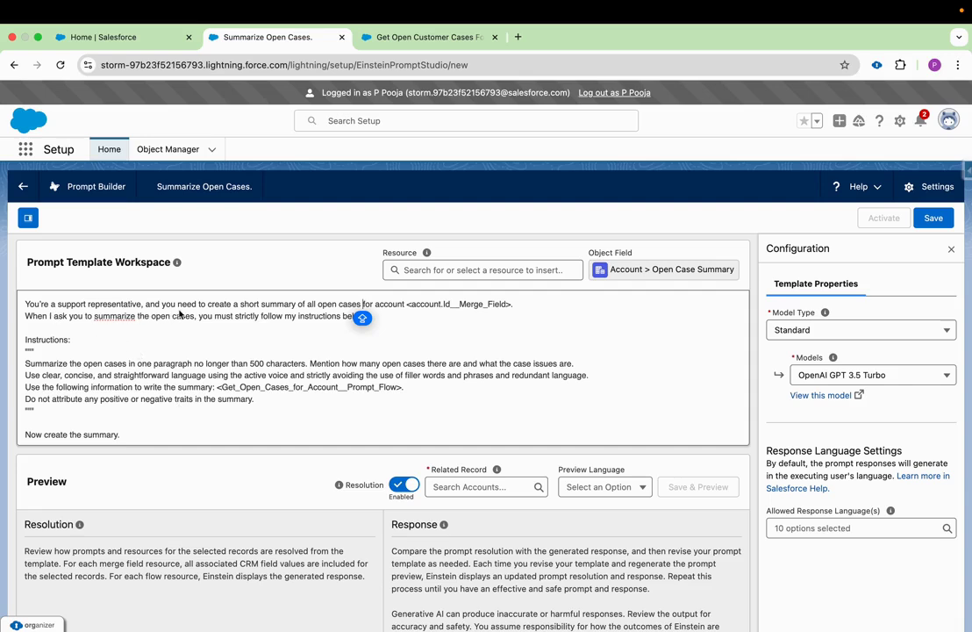
pyautogui.click(280, 329)
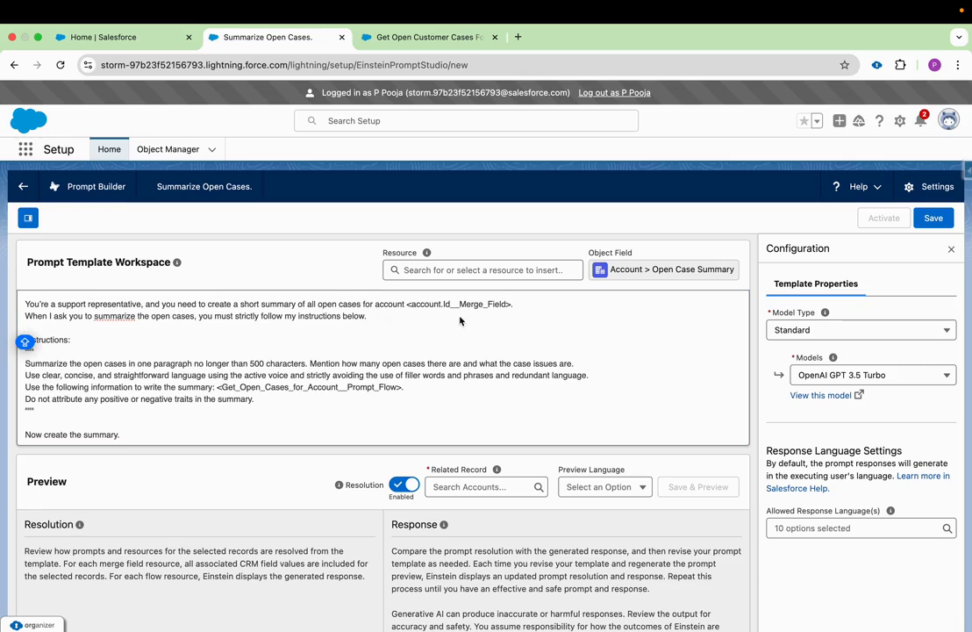
# - Replace the <account.Id__Merge_Field> placeholder in the opening sentence with the Account ID resource from Account
pyautogui.moveTo(514, 304); pyautogui.dragTo(408, 309)
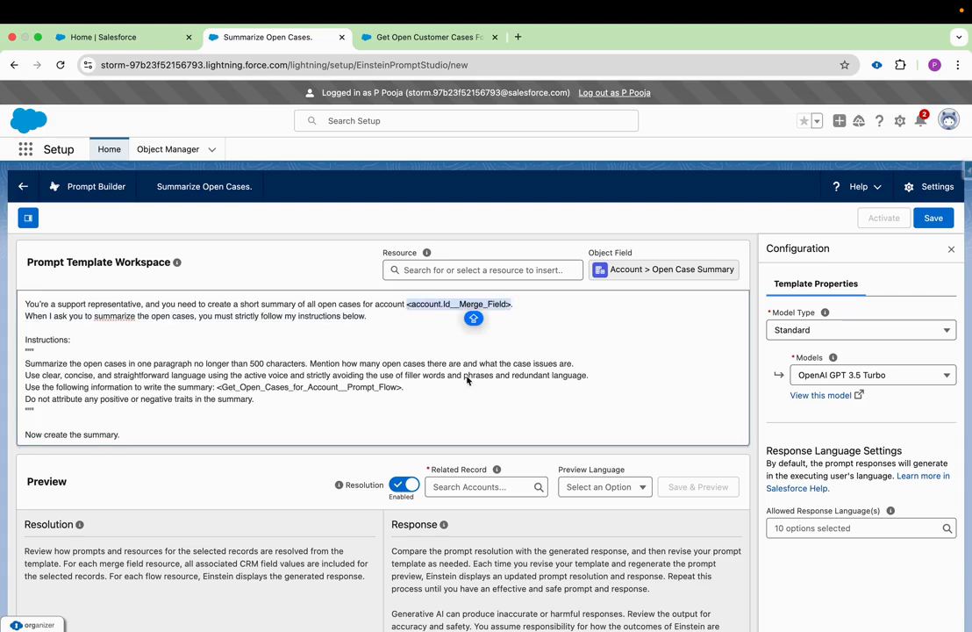
pyautogui.click(520, 271)
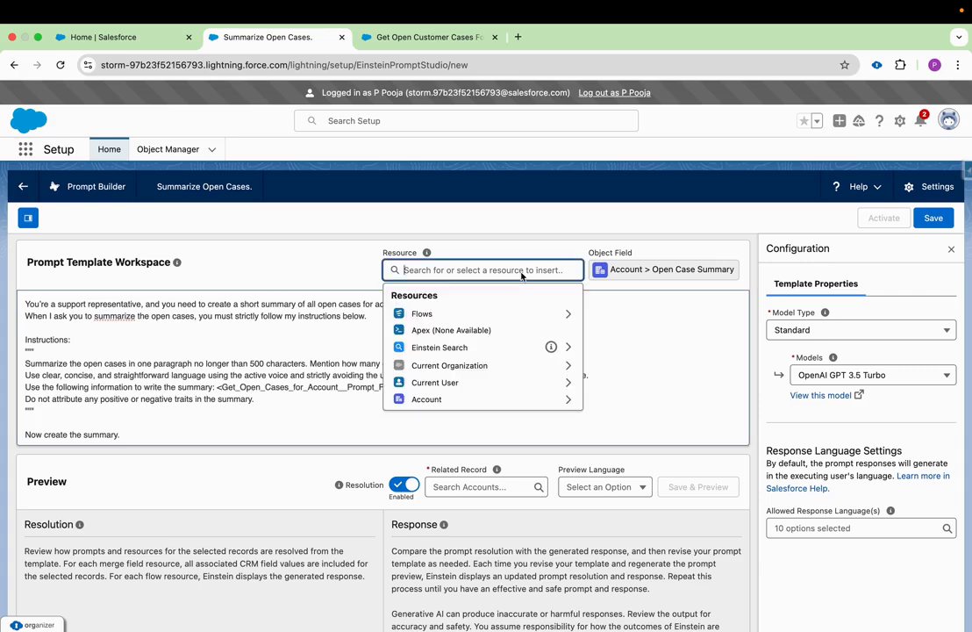
pyautogui.click(460, 399)
pyautogui.click(439, 269)
pyautogui.write('iD')
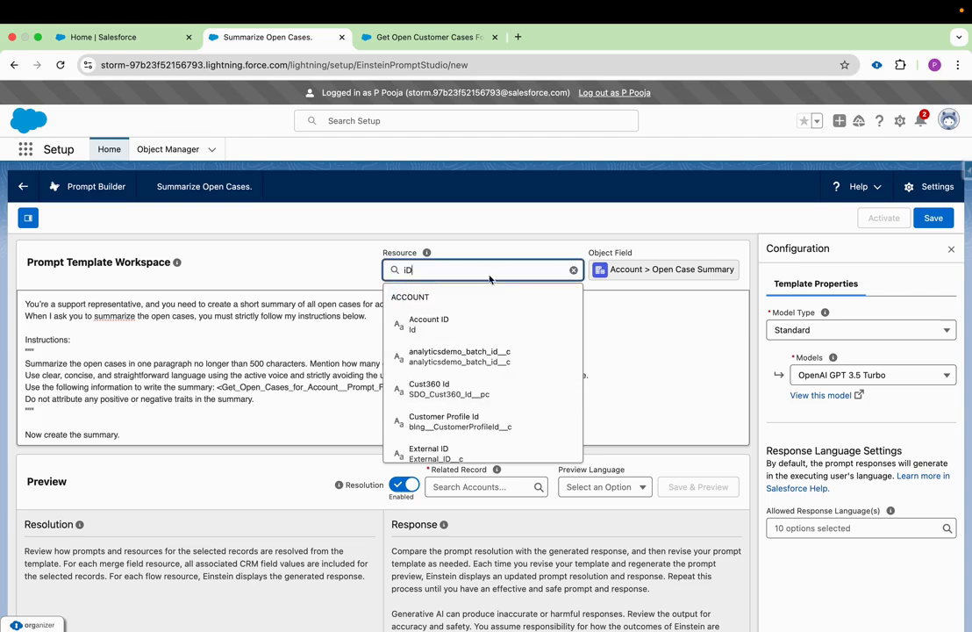
pyautogui.click(470, 324)
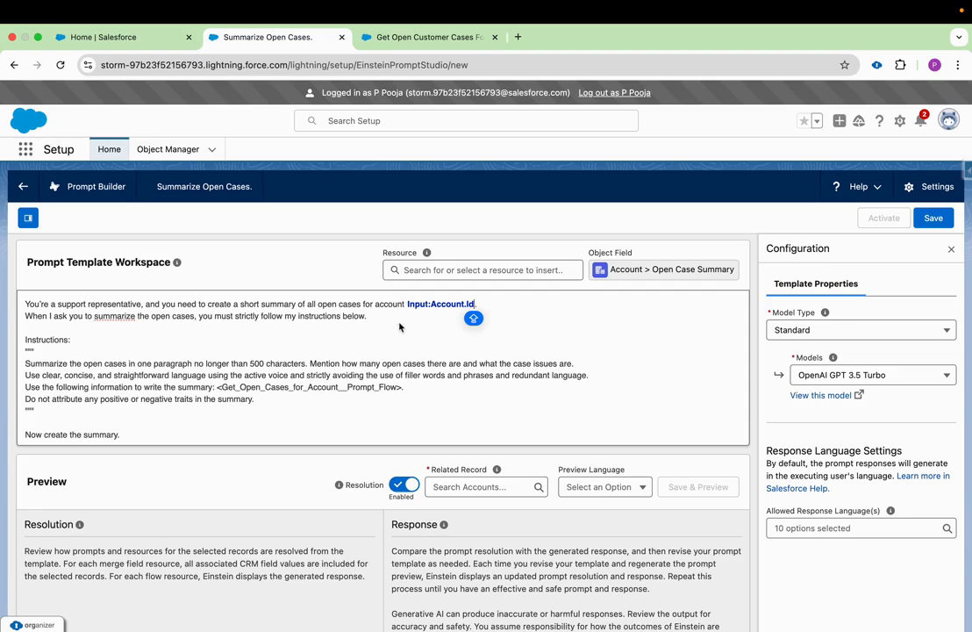
pyautogui.click(477, 355)
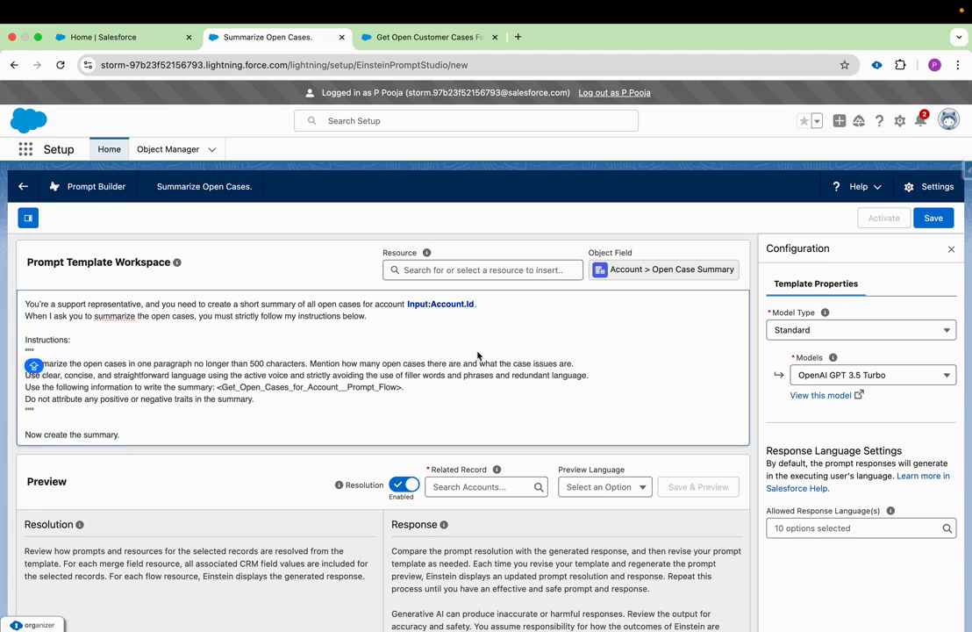
pyautogui.click(481, 309)
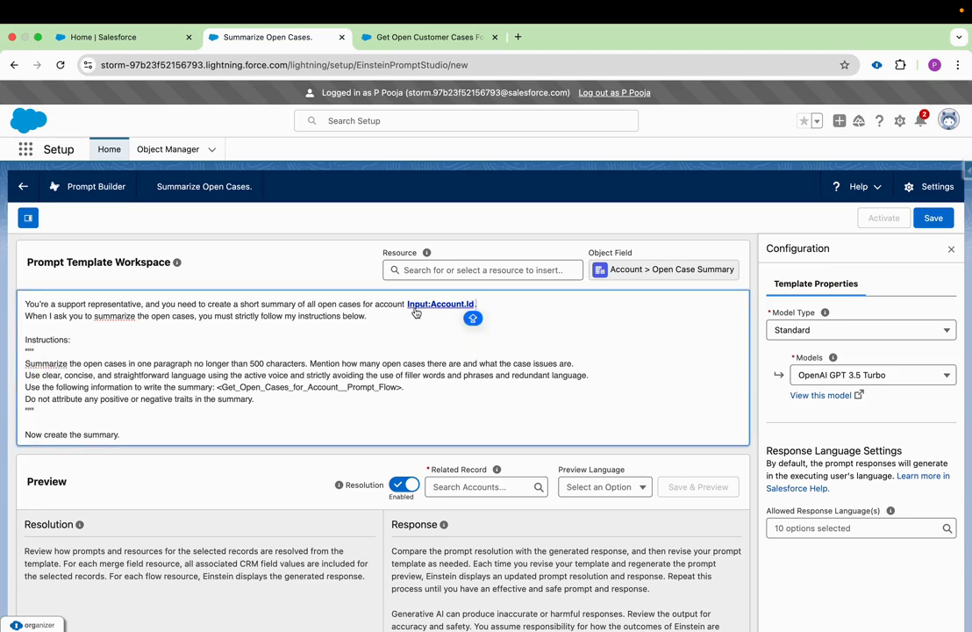
# - Set the "Use the following information to write the summary" line apart with a blank line before and after it
pyautogui.scroll(-1, 219, 367)
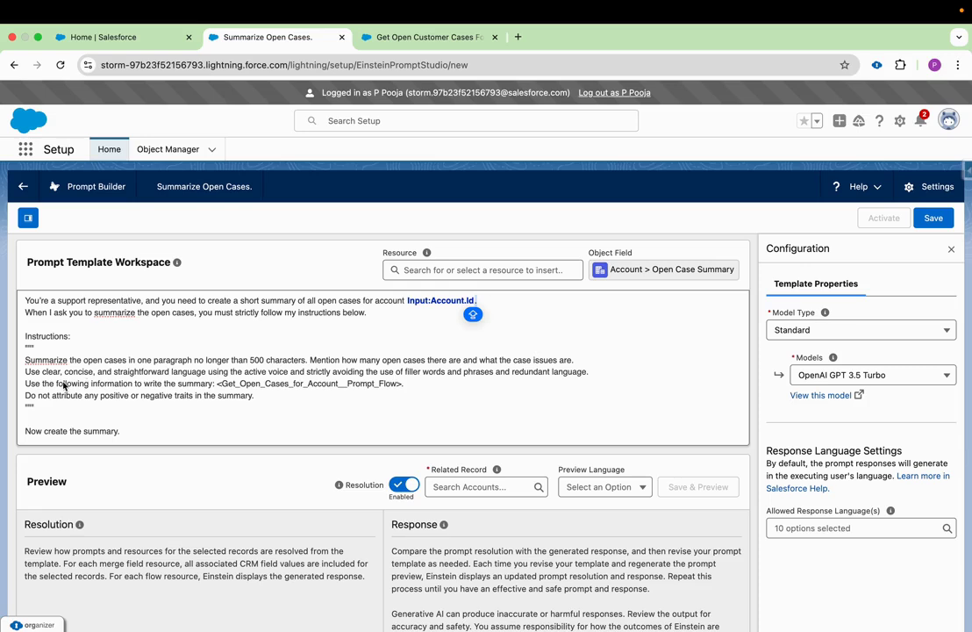
pyautogui.moveTo(498, 470)
pyautogui.moveTo(27, 386); pyautogui.dragTo(171, 386)
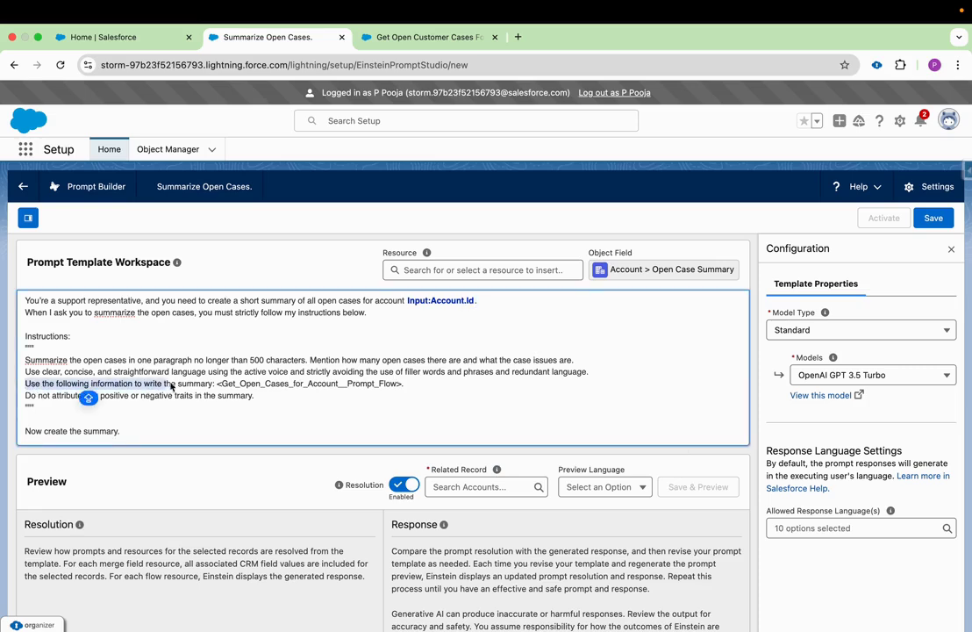
pyautogui.click(226, 395)
pyautogui.click(326, 385)
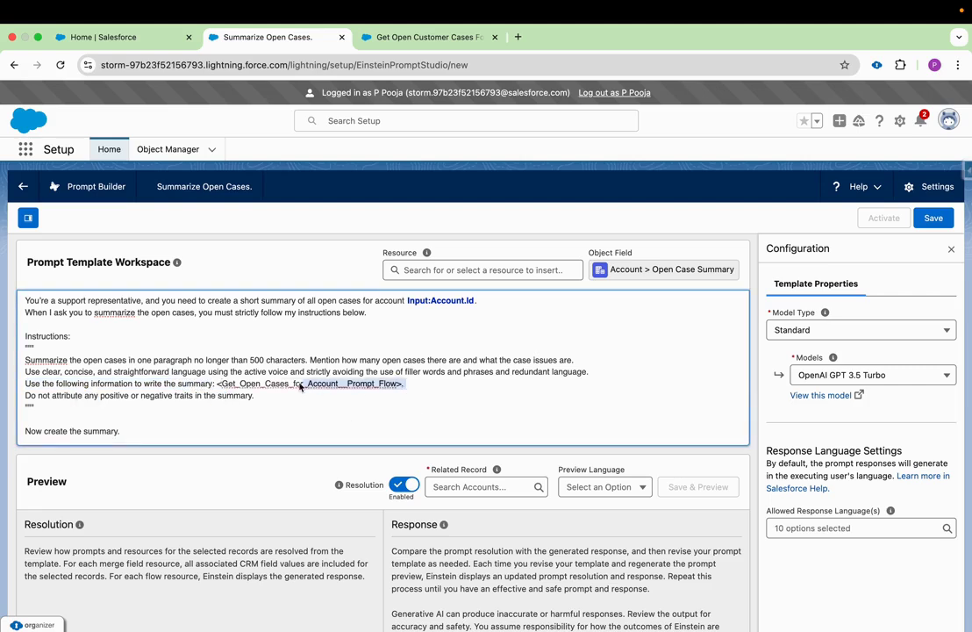
pyautogui.click(417, 388)
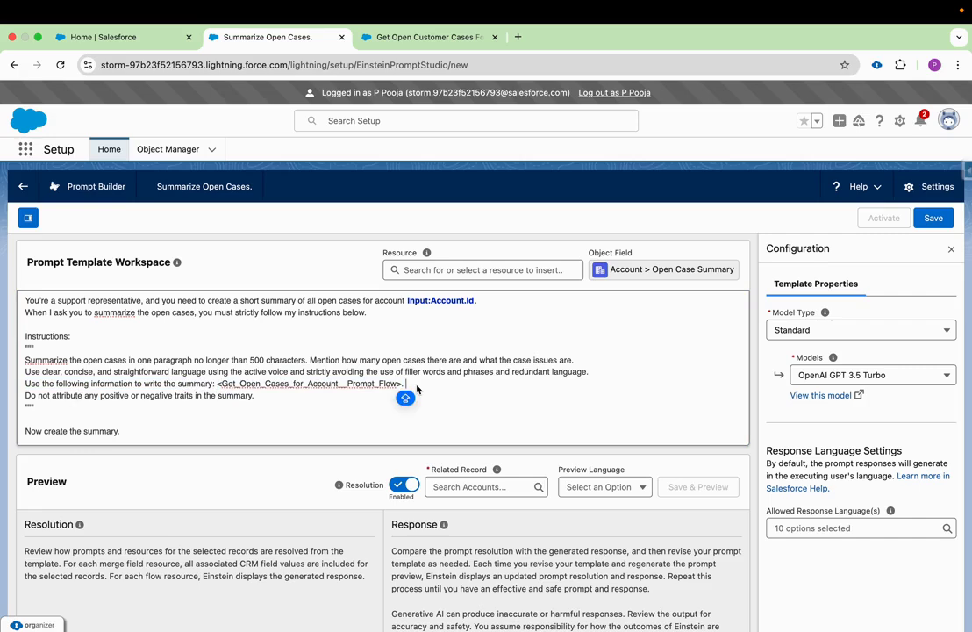
pyautogui.click(596, 374)
pyautogui.press('Return')
pyautogui.click(408, 395)
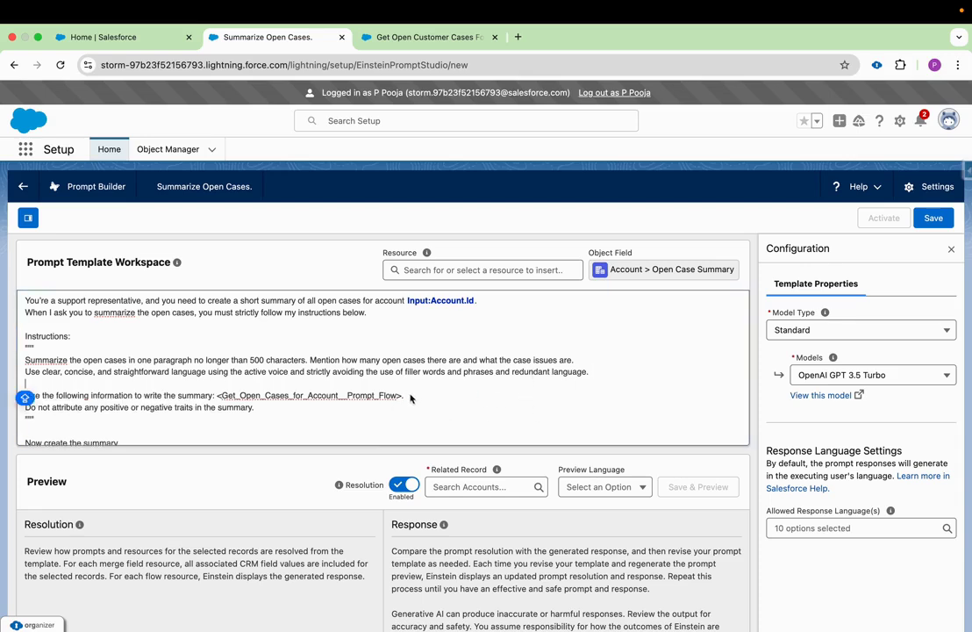
pyautogui.press('Return')
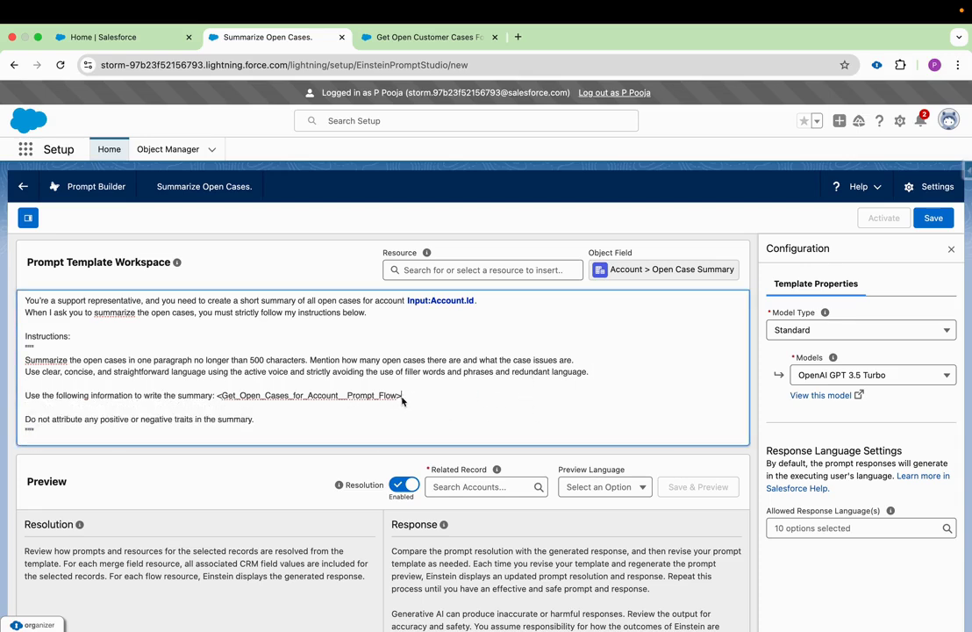
# - Replace the <Get_Open_Cases_for_Account__Prompt_Flow> placeholder with the Get Open Customer Cases For Account flow resource, keeping the period after it
pyautogui.moveTo(401, 399); pyautogui.dragTo(247, 405)
pyautogui.press('BackSpace')
pyautogui.press('BackSpace')
pyautogui.press('Delete')
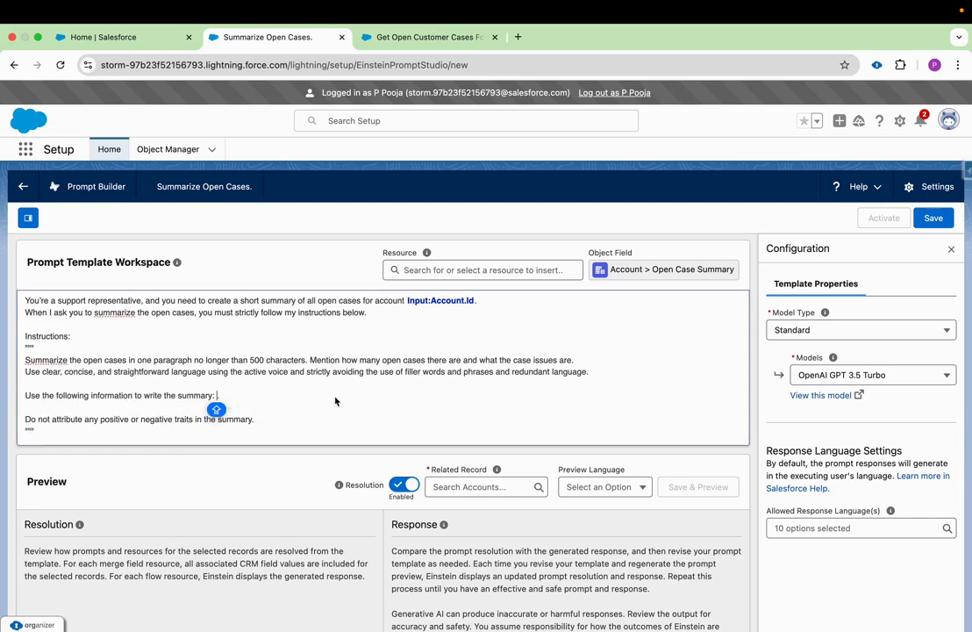
pyautogui.click(448, 270)
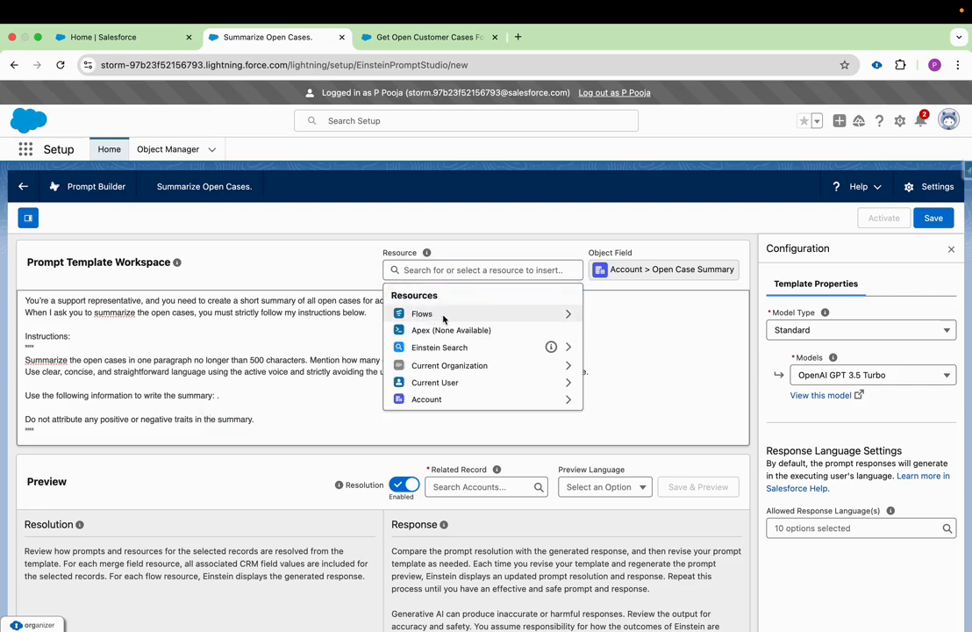
pyautogui.click(443, 316)
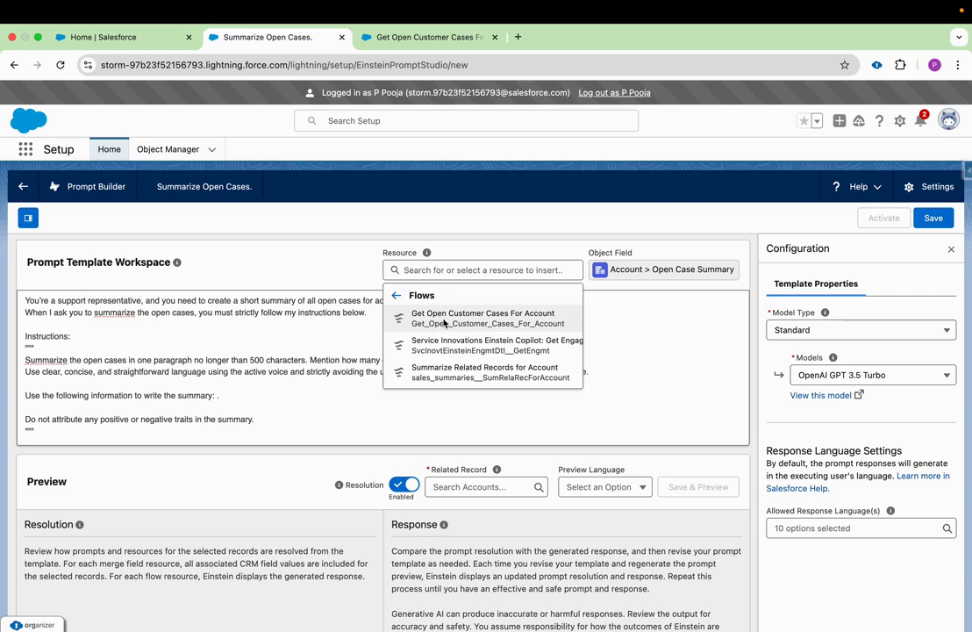
pyautogui.click(553, 321)
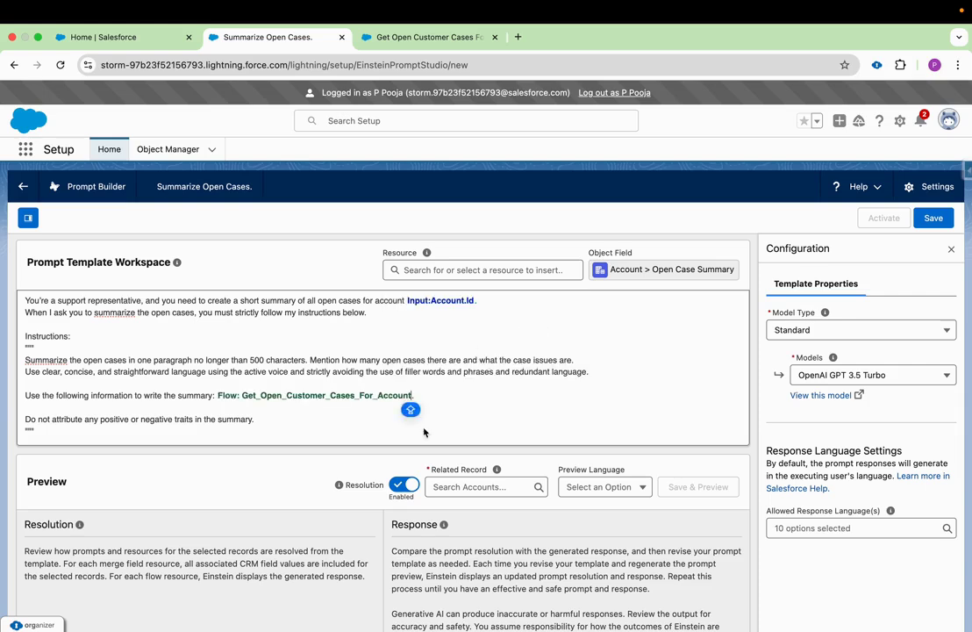
pyautogui.click(449, 413)
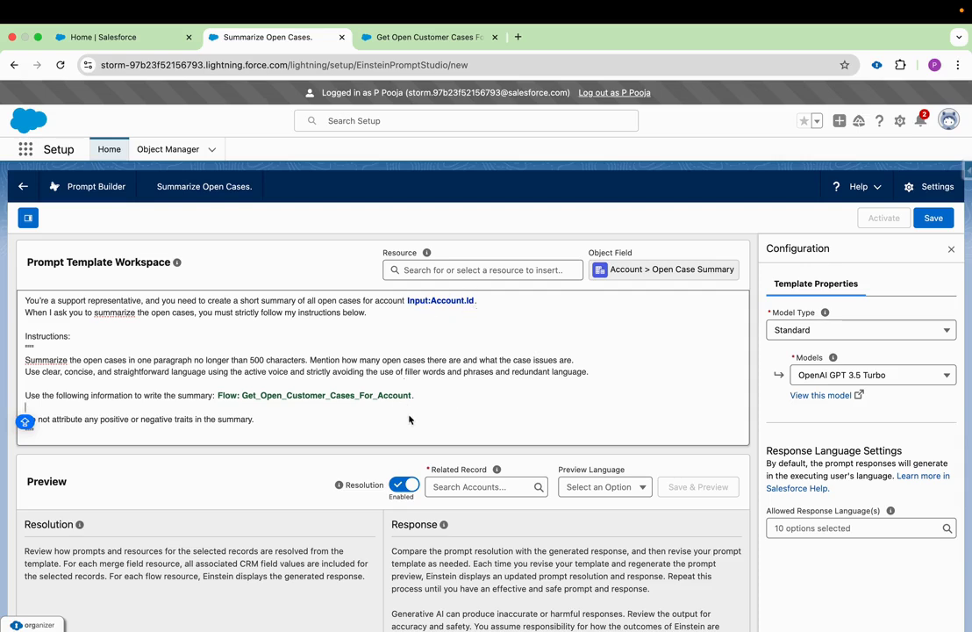
pyautogui.click(233, 401)
# - Choose the sample customer's account as the preview's related record, and save and preview the template
pyautogui.scroll(-1, 442, 413)
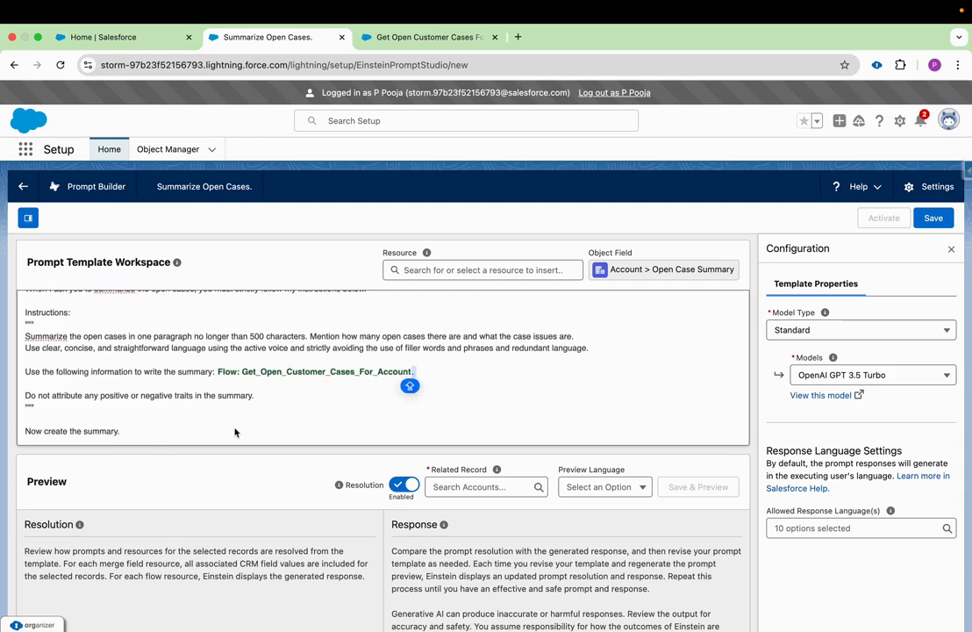
pyautogui.scroll(-3, 542, 460)
pyautogui.click(461, 429)
pyautogui.write('LA')
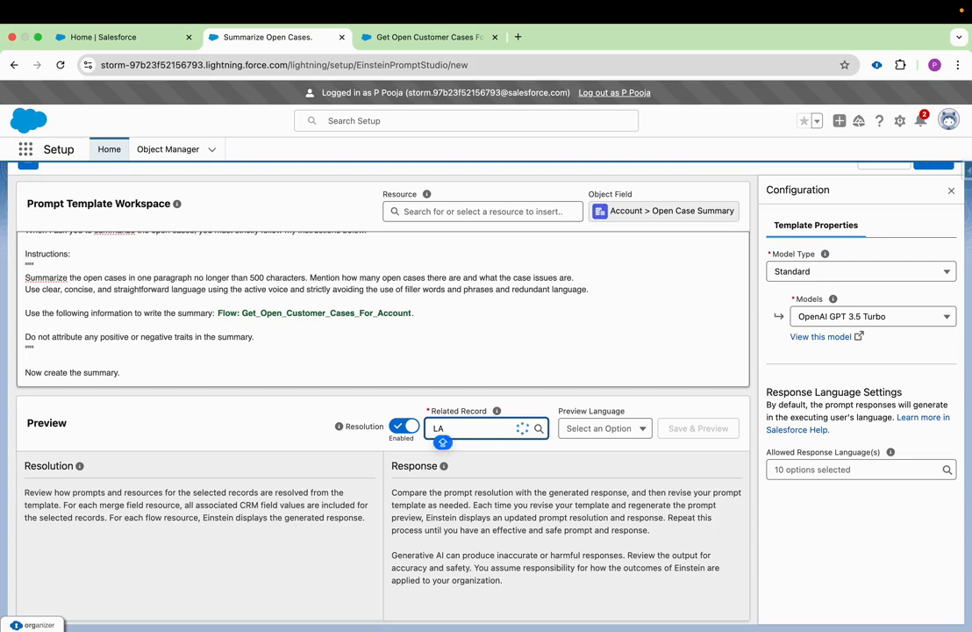
pyautogui.write('RRY')
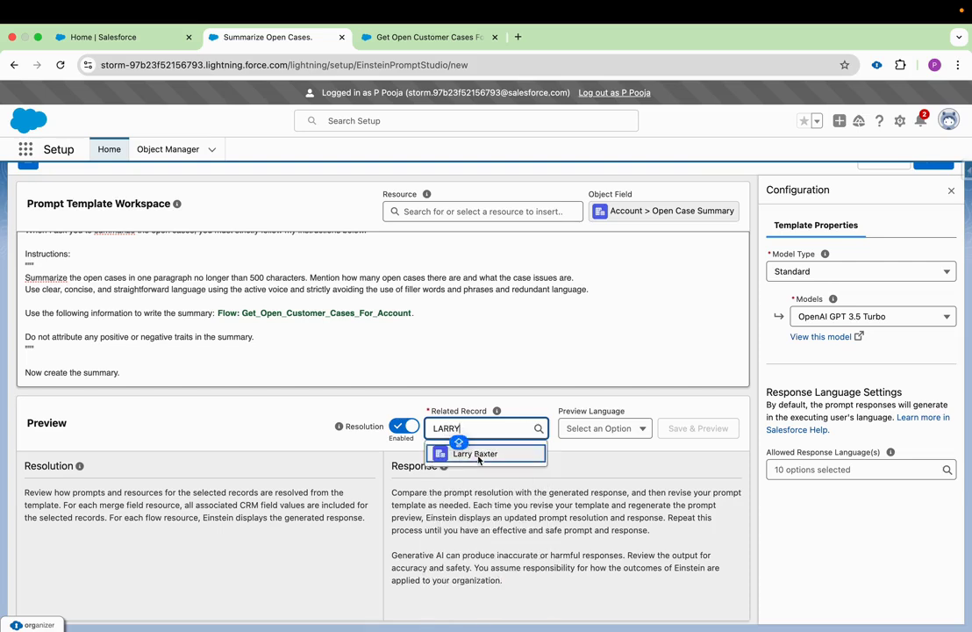
pyautogui.click(457, 450)
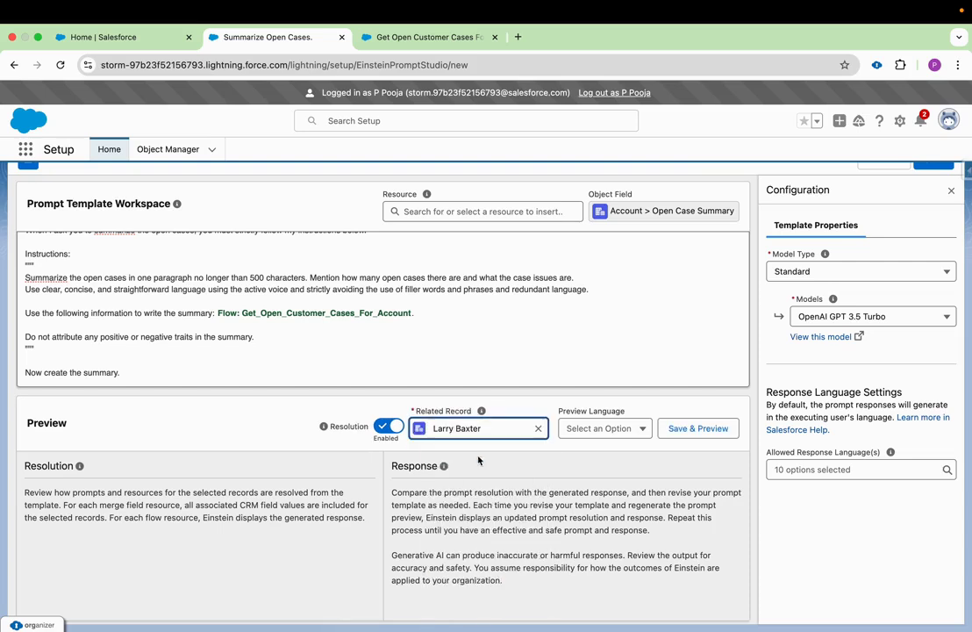
pyautogui.click(716, 429)
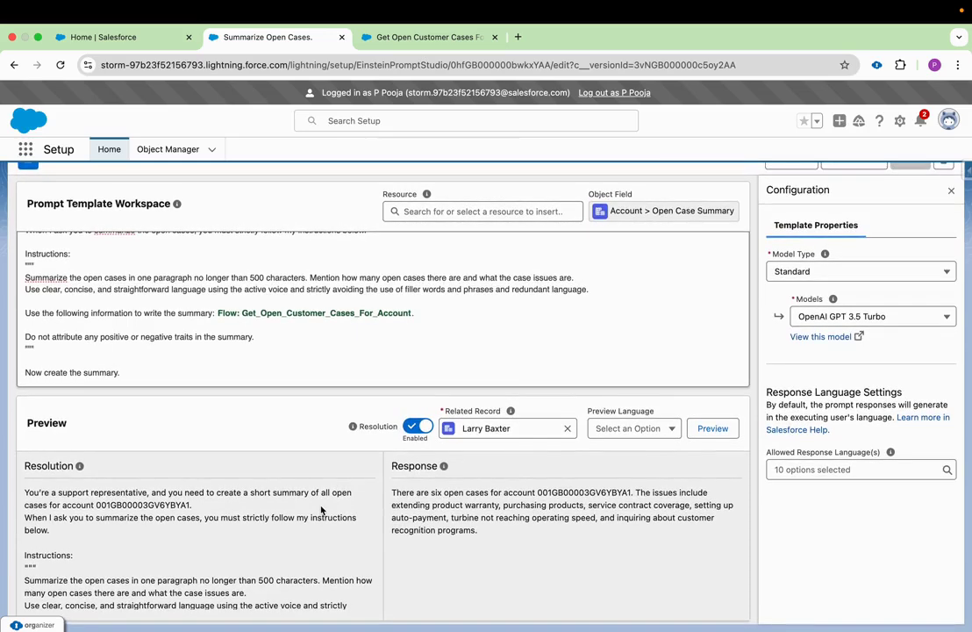
# - Check how the account ID resolves in the Resolution text against the Account ID merge field in the prompt
pyautogui.scroll(-1, 322, 508)
pyautogui.scroll(1, 322, 509)
pyautogui.scroll(-1, 287, 520)
pyautogui.scroll(1, 286, 521)
pyautogui.moveTo(62, 506); pyautogui.dragTo(191, 506)
pyautogui.scroll(2, 195, 511)
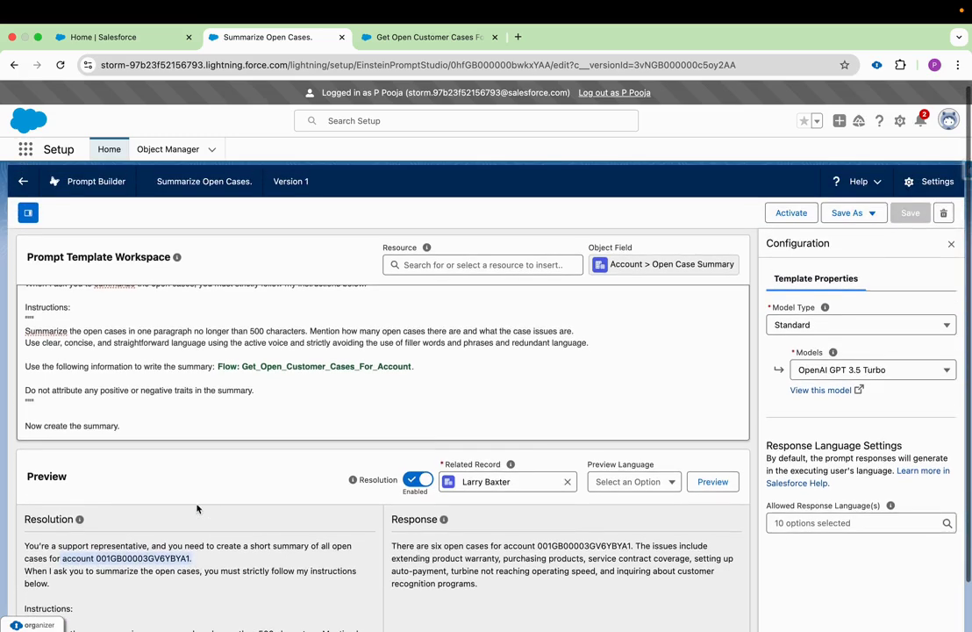
pyautogui.scroll(-2, 332, 492)
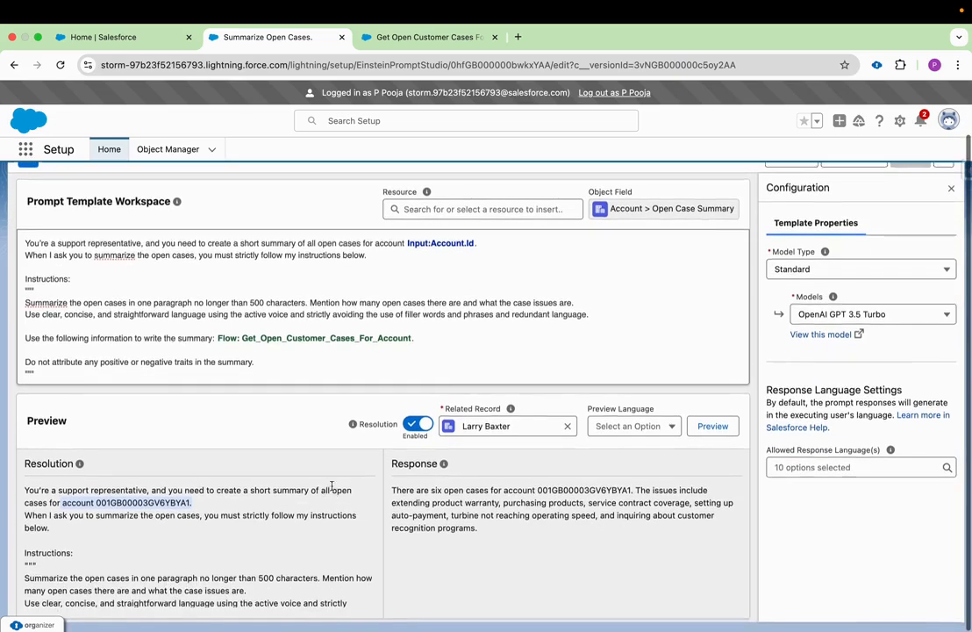
# - Read through the case details that the Resolution text contains after "Use the following information to write the summary"
pyautogui.scroll(-2, 167, 562)
pyautogui.scroll(-1, 146, 551)
pyautogui.scroll(-3, 140, 540)
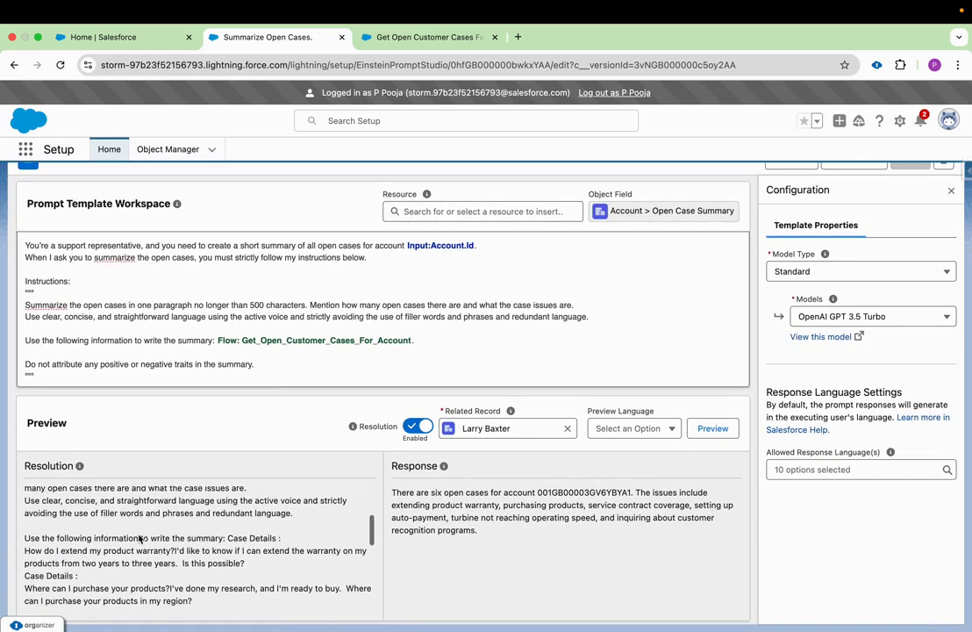
pyautogui.scroll(-3, 139, 539)
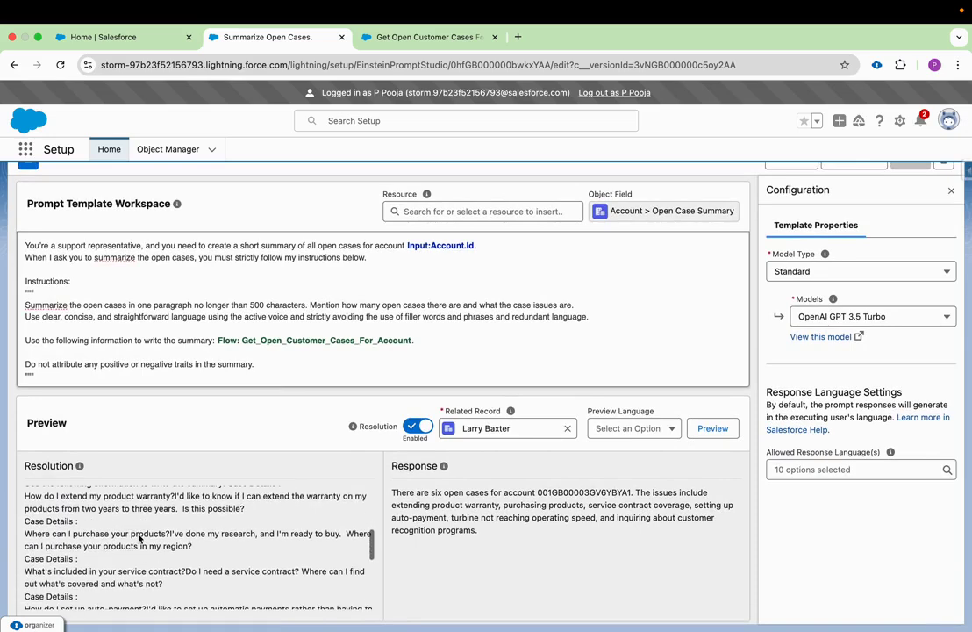
pyautogui.scroll(-1, 31, 521)
pyautogui.moveTo(23, 500); pyautogui.dragTo(92, 599)
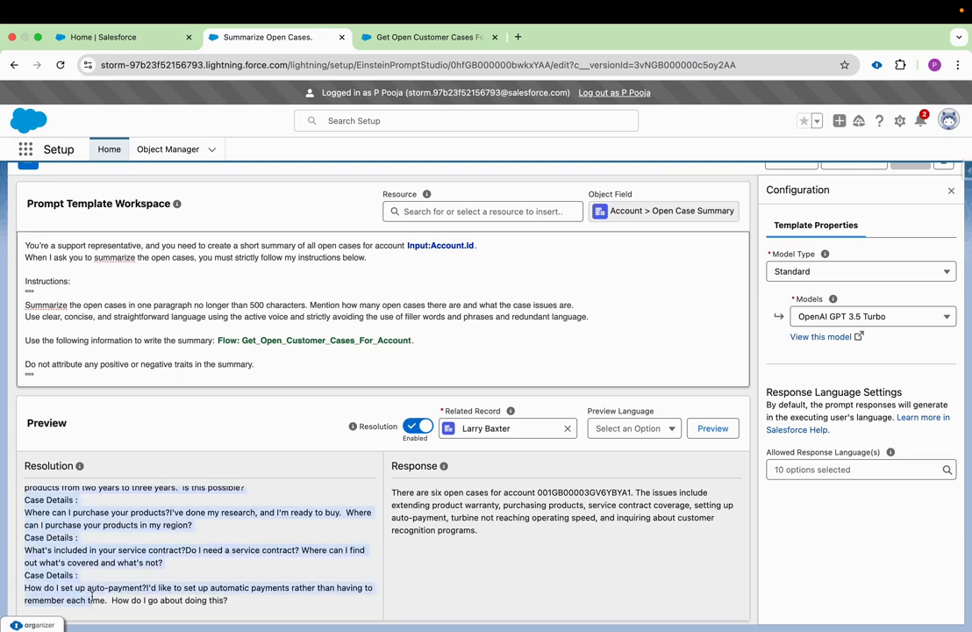
pyautogui.scroll(-5, 103, 577)
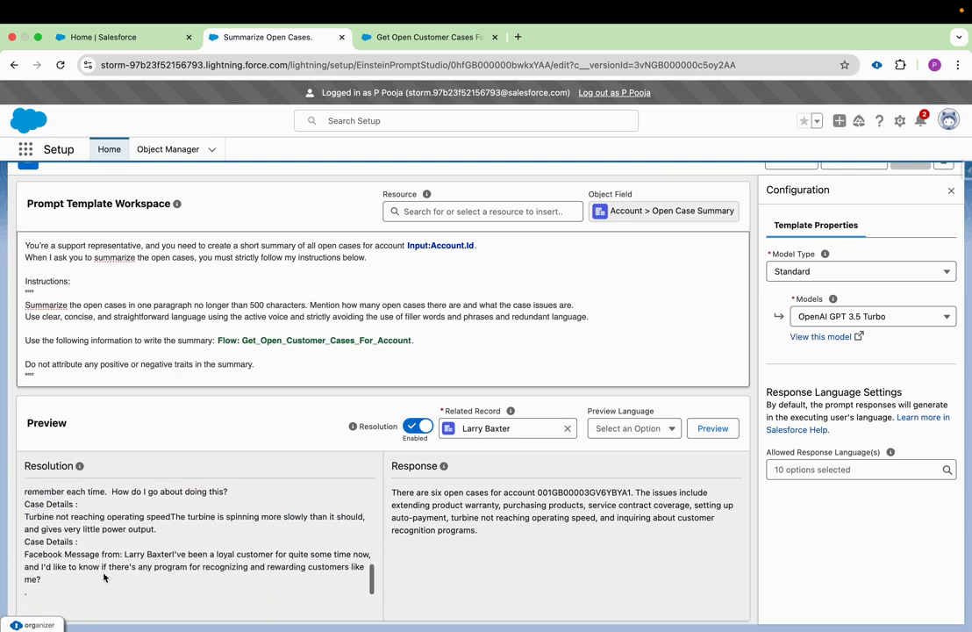
pyautogui.scroll(5, 97, 575)
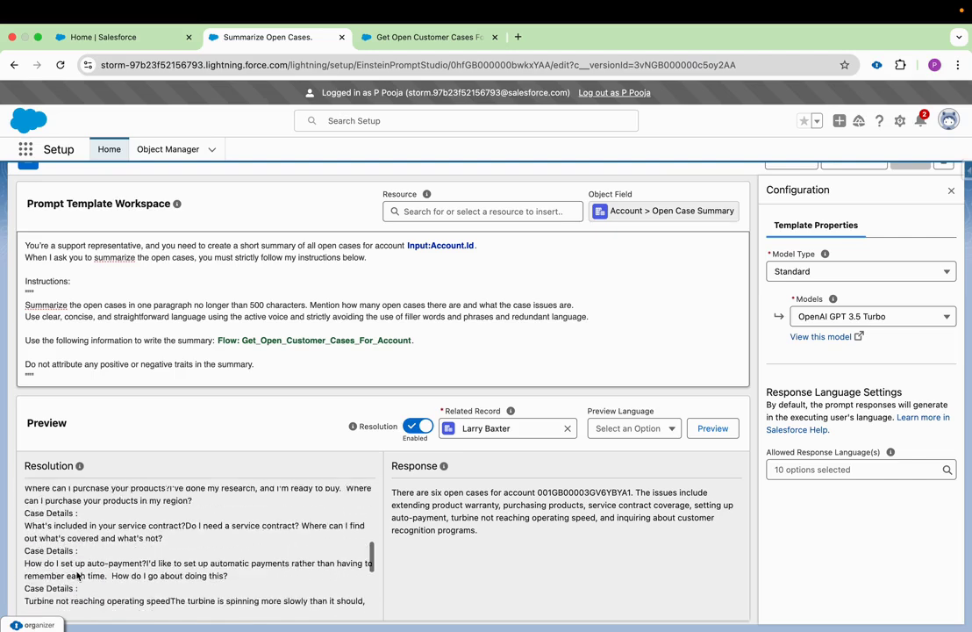
# - Compare the prompt's flow reference with the resolved case details and the generated response in the preview
pyautogui.click(417, 342)
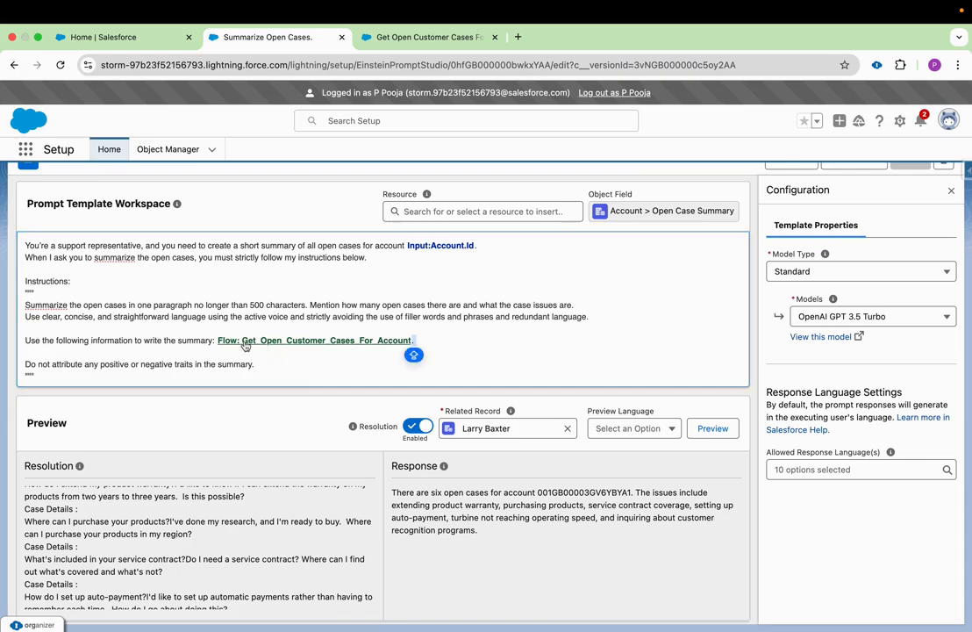
pyautogui.scroll(1, 131, 544)
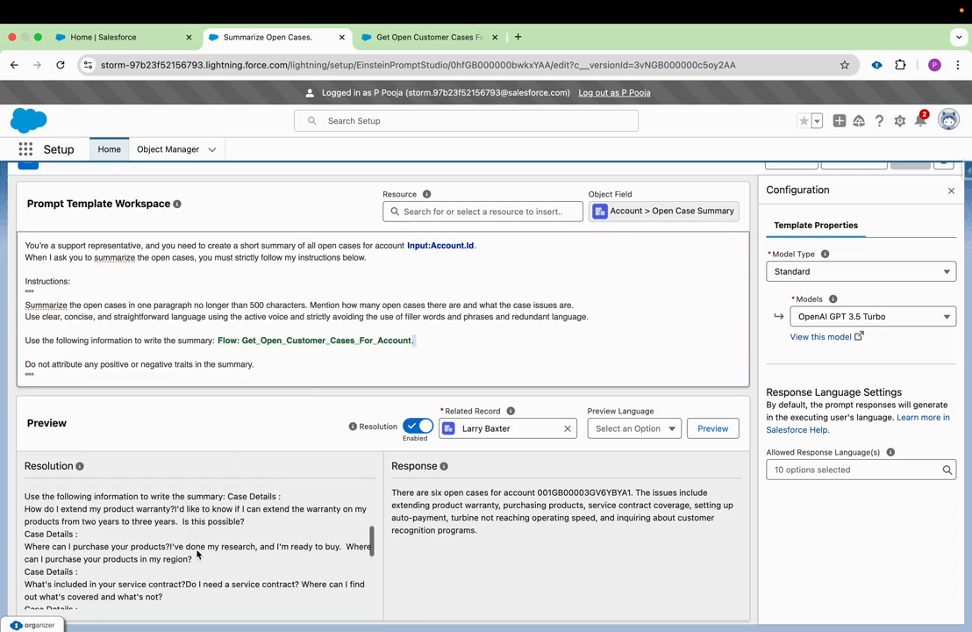
pyautogui.moveTo(25, 496); pyautogui.dragTo(42, 582)
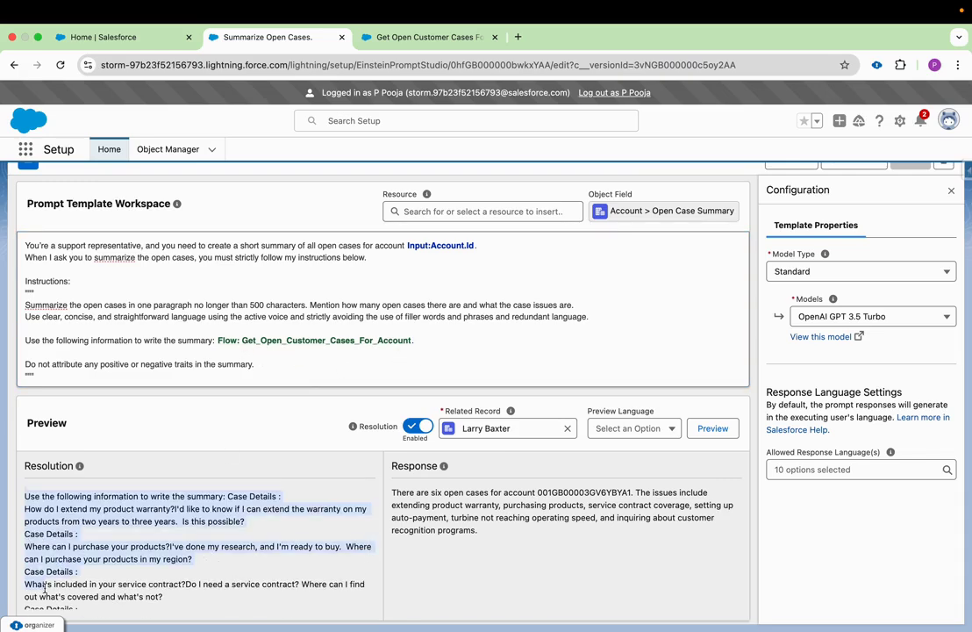
pyautogui.click(44, 590)
pyautogui.moveTo(24, 496); pyautogui.dragTo(41, 580)
pyautogui.scroll(-1, 42, 581)
pyautogui.click(44, 582)
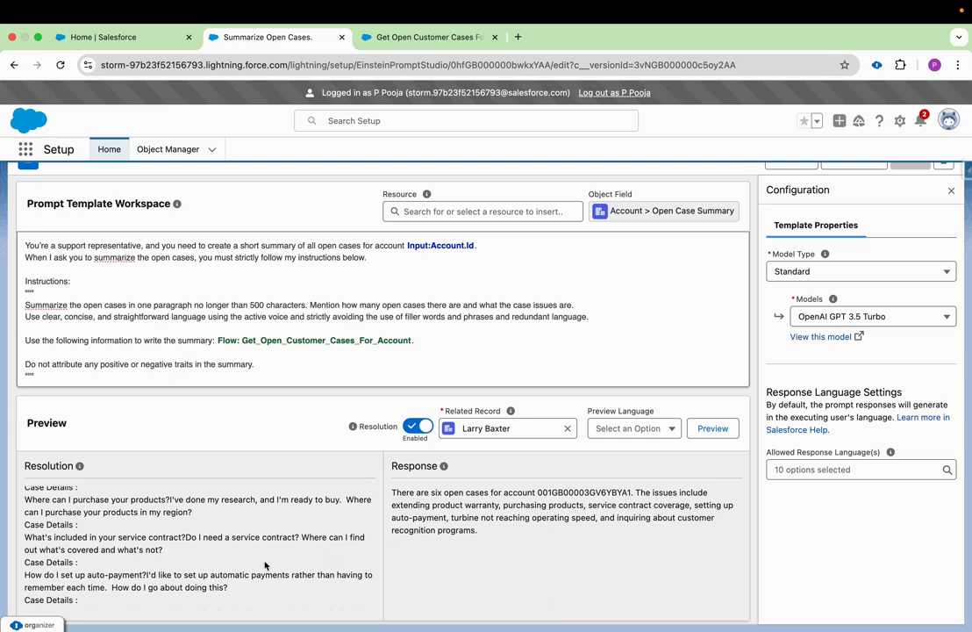
pyautogui.scroll(-5, 299, 559)
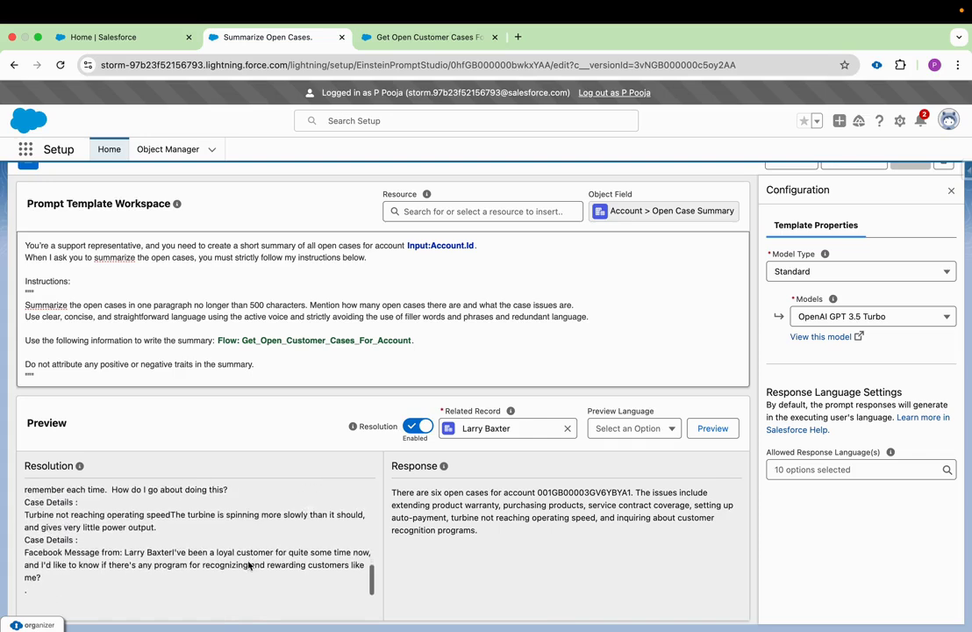
pyautogui.scroll(4, 250, 566)
pyautogui.scroll(2, 248, 560)
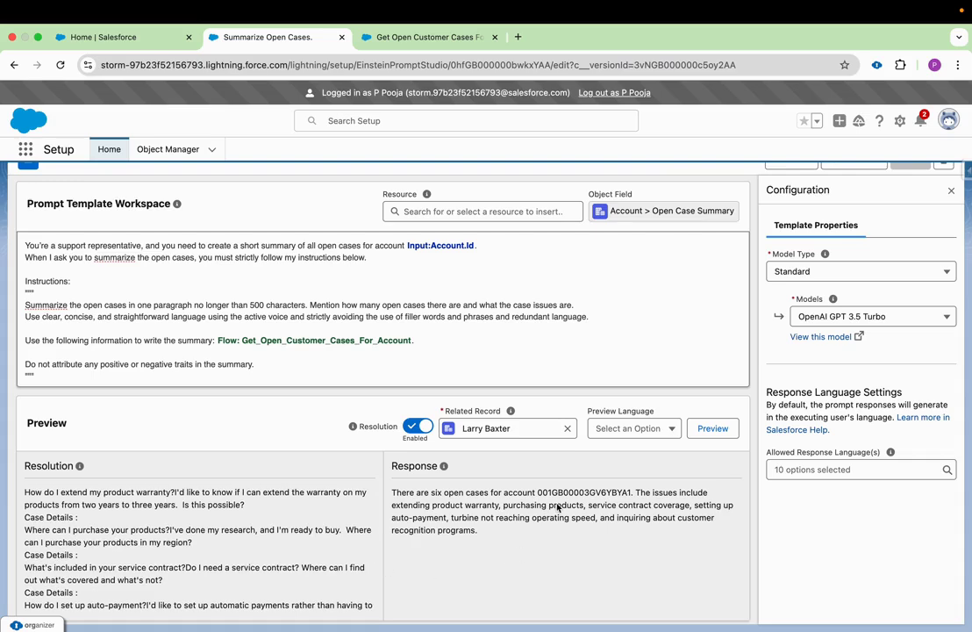
# - Activate version 1 of the Summarize Open Cases prompt template
pyautogui.scroll(2, 668, 369)
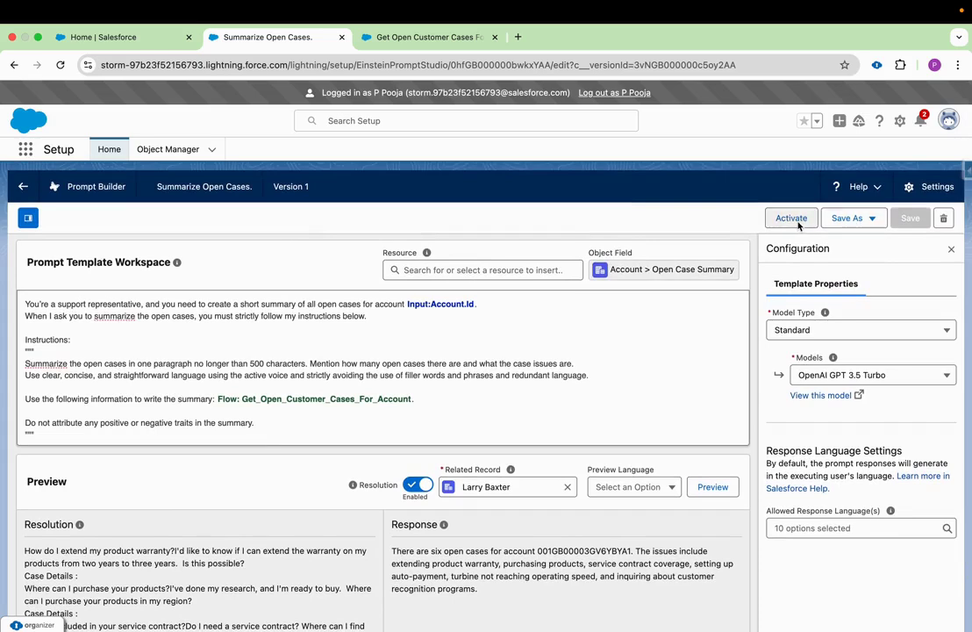
pyautogui.click(856, 219)
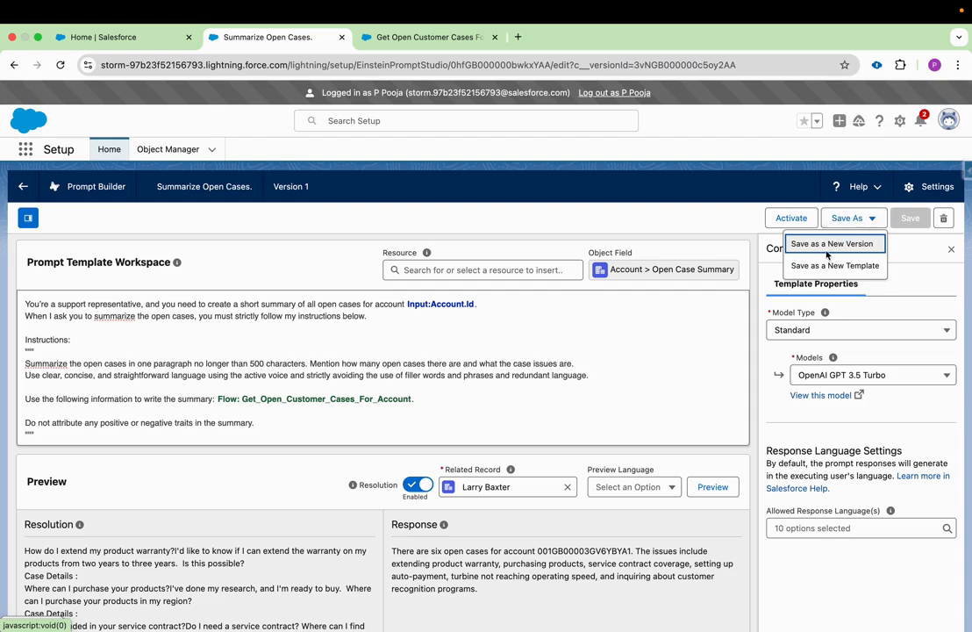
pyautogui.click(827, 222)
pyautogui.click(802, 221)
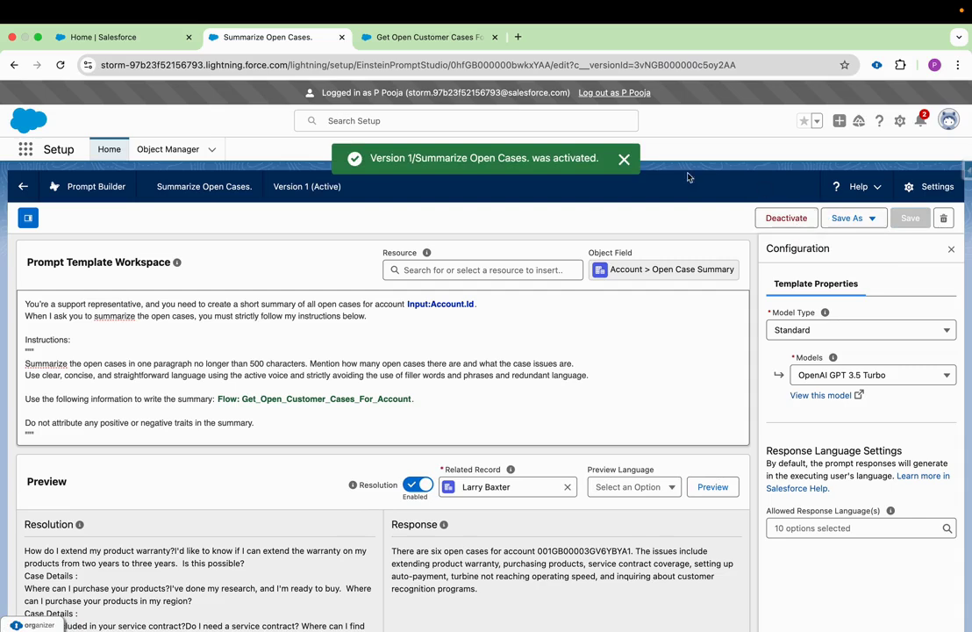
# - Switch to the Sales app's Accounts list and open the record of the customer used for the template preview
pyautogui.click(132, 36)
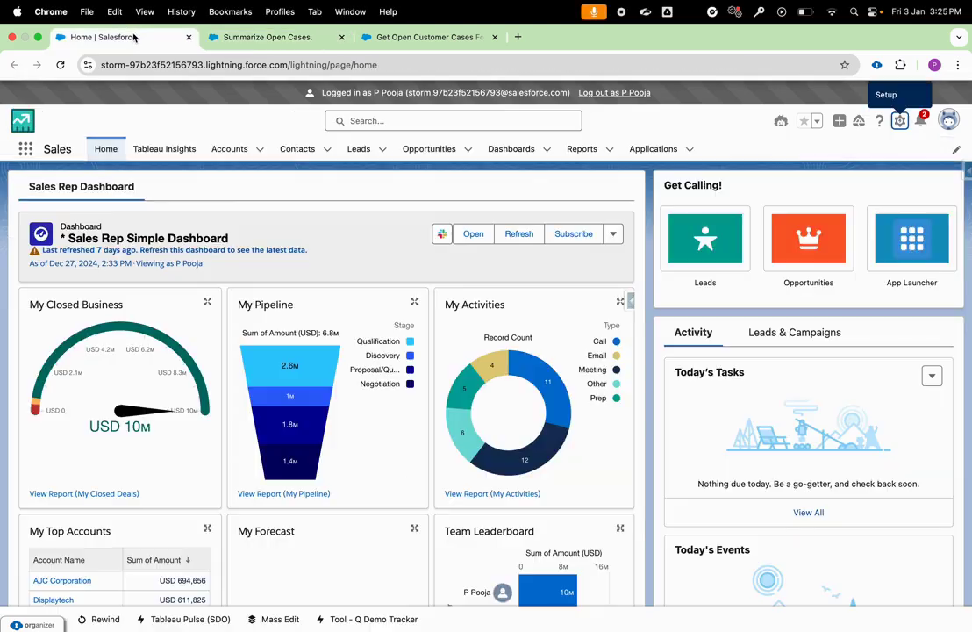
pyautogui.click(228, 153)
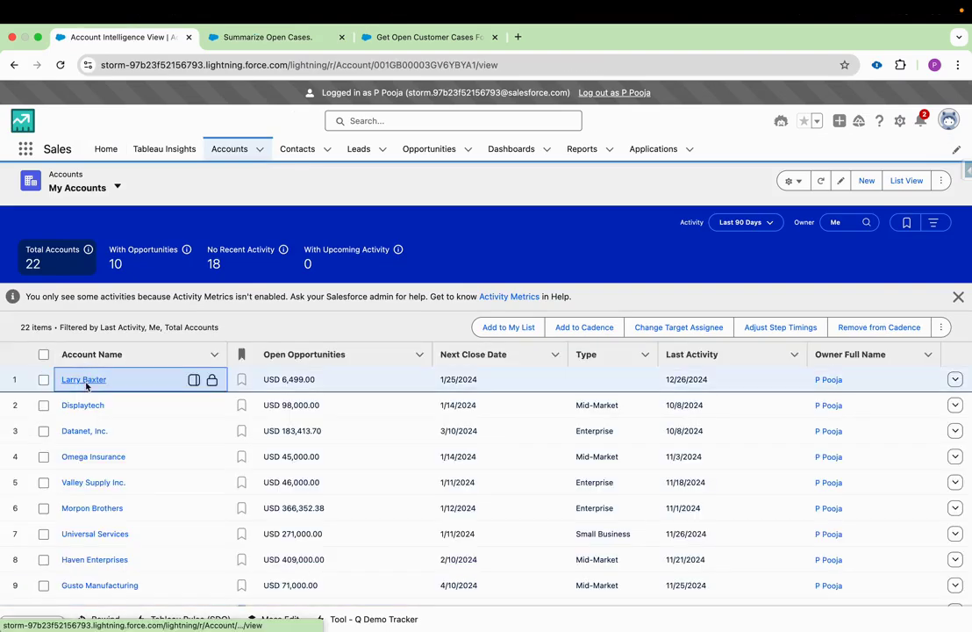
pyautogui.click(85, 381)
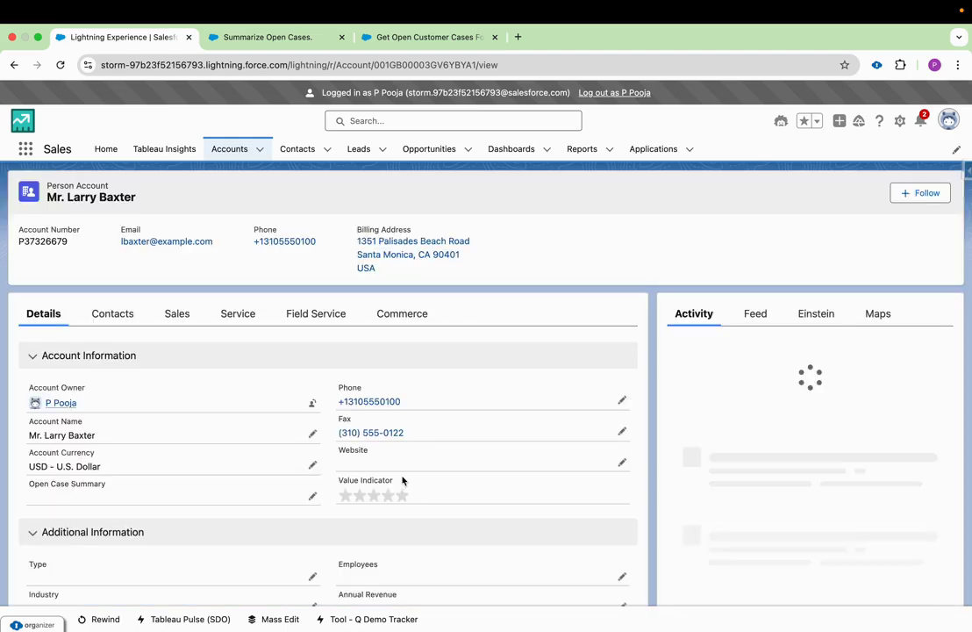
# - Open the account's record page for editing in Lightning App Builder and select the Open Case Summary field on the page layout
pyautogui.click(900, 121)
pyautogui.scroll(-1, 844, 316)
pyautogui.scroll(-1, 845, 316)
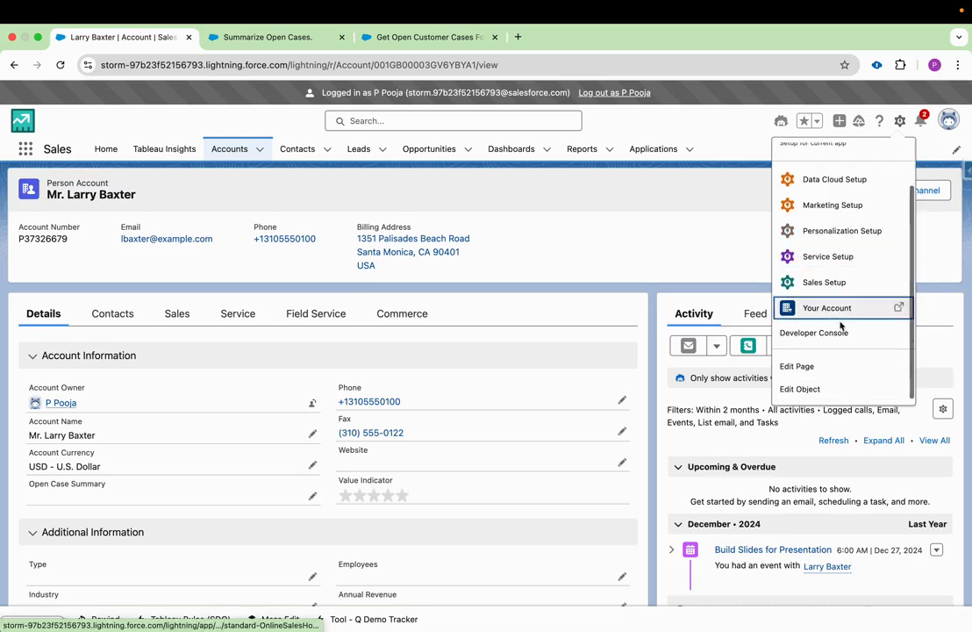
pyautogui.click(825, 365)
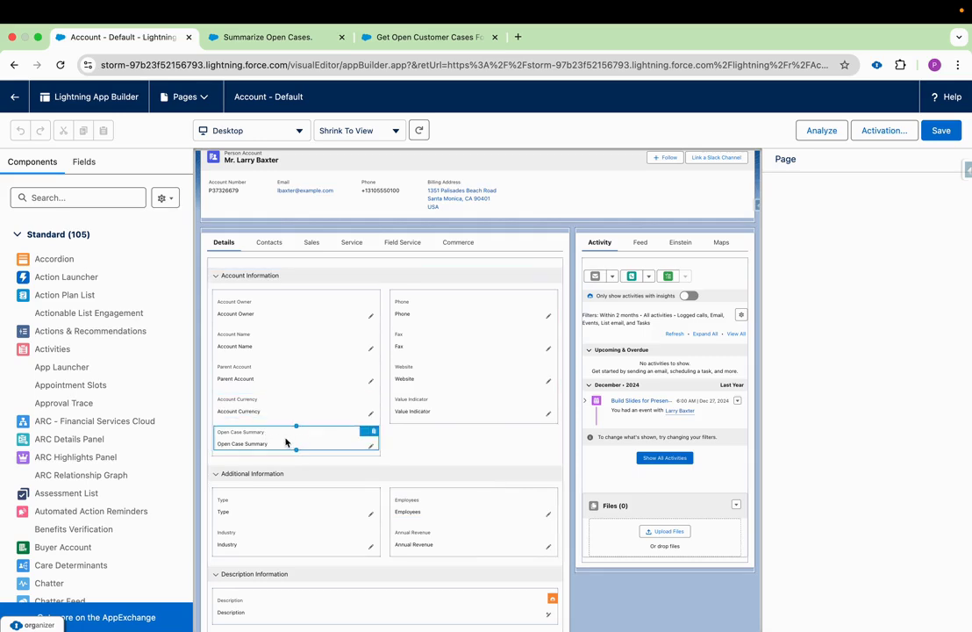
pyautogui.click(271, 443)
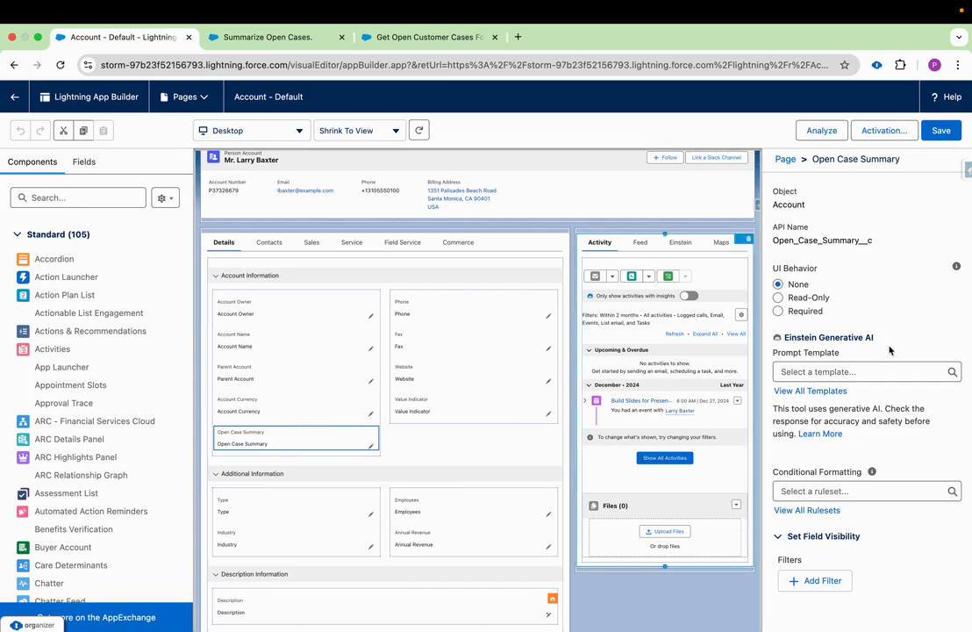
# - Assign the Summarize Open Cases. prompt template to the Open Case Summary field, save the page and return to the account record
pyautogui.click(839, 372)
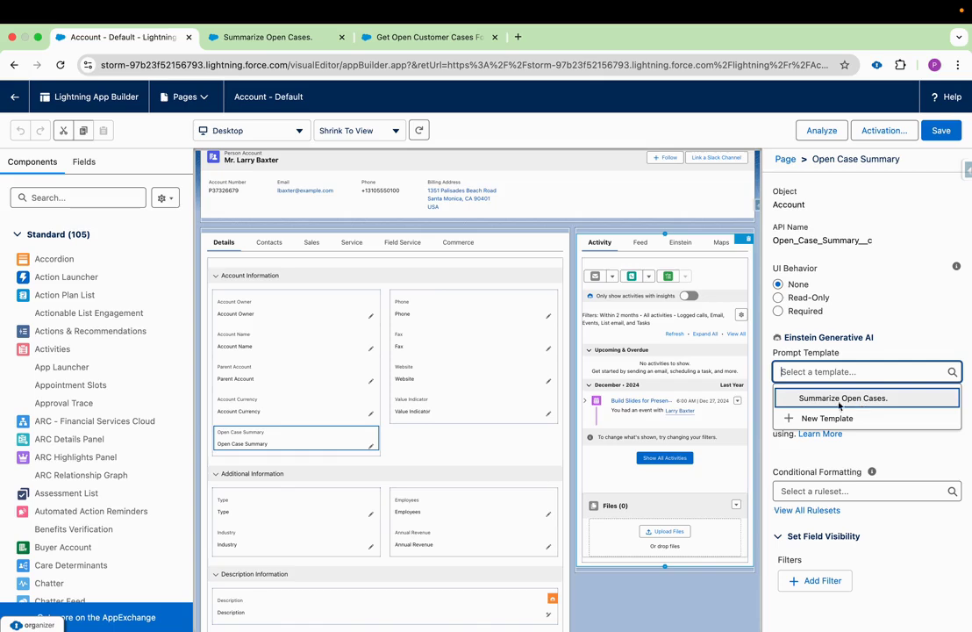
pyautogui.click(823, 399)
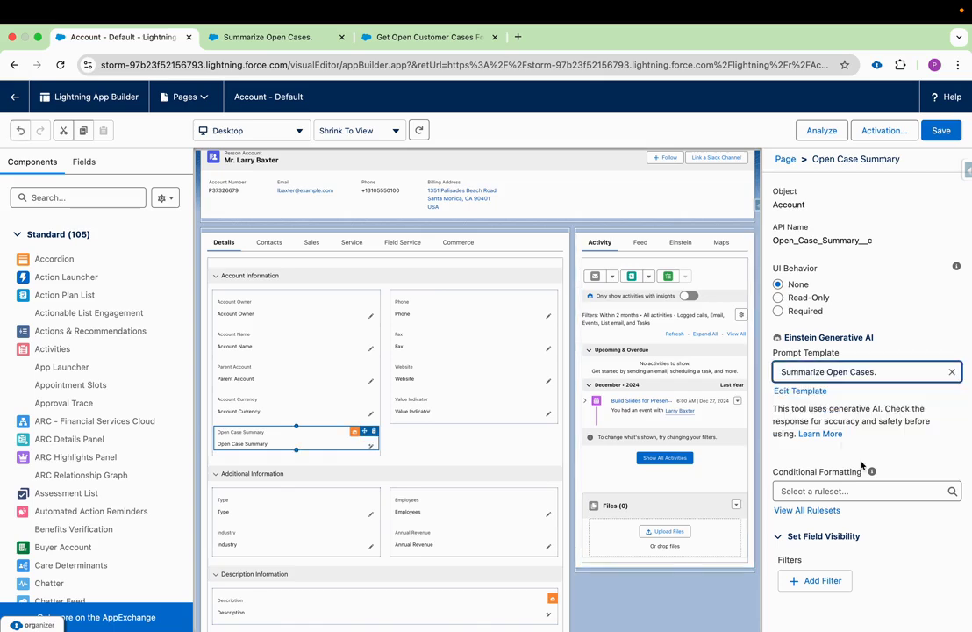
pyautogui.click(942, 129)
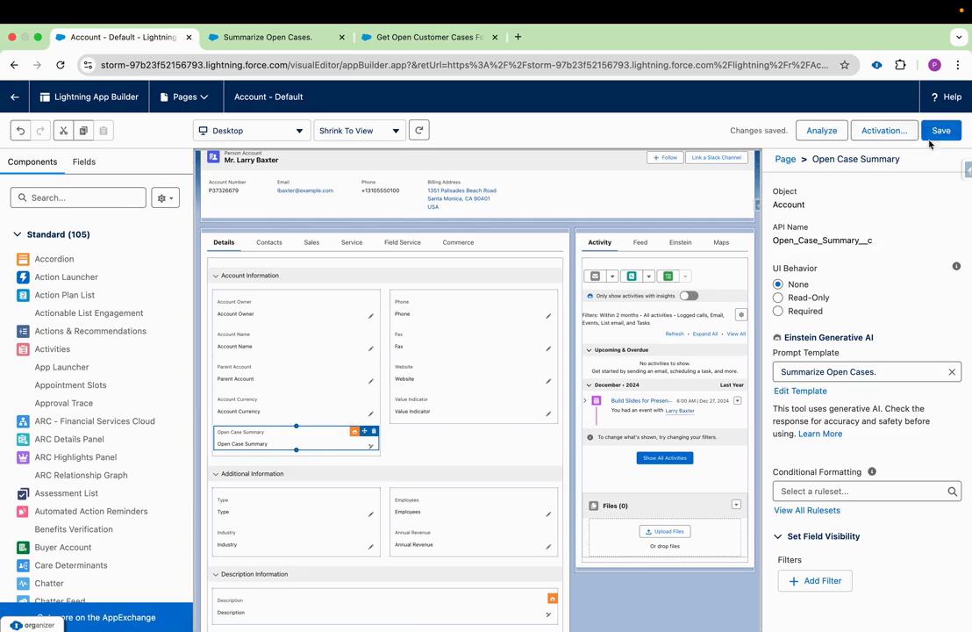
pyautogui.click(12, 103)
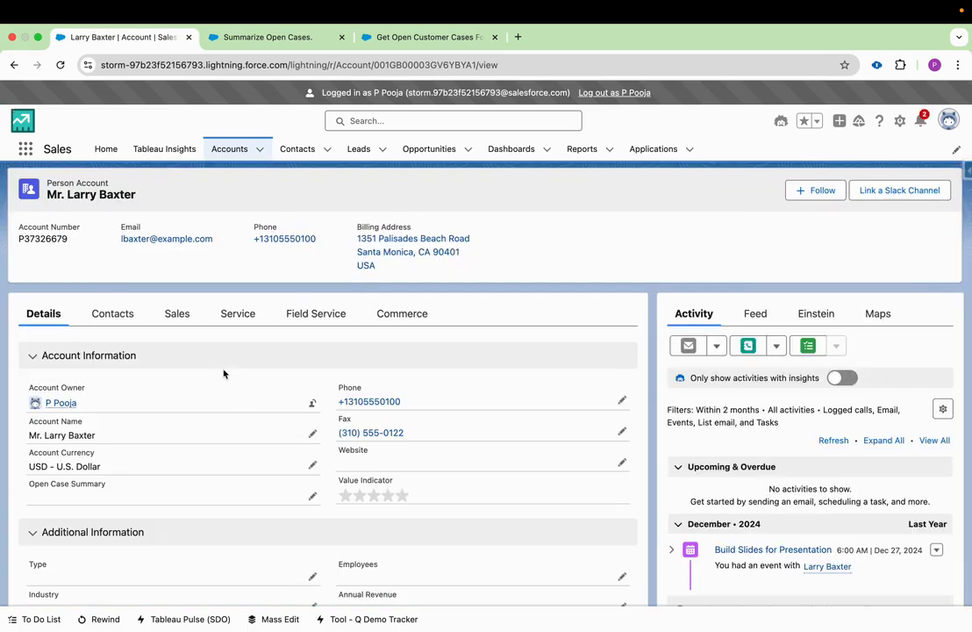
# - Check the Open Case Summary field in edit mode for the generative AI option, and reload the account record
pyautogui.scroll(-5, 325, 463)
pyautogui.scroll(2, 324, 462)
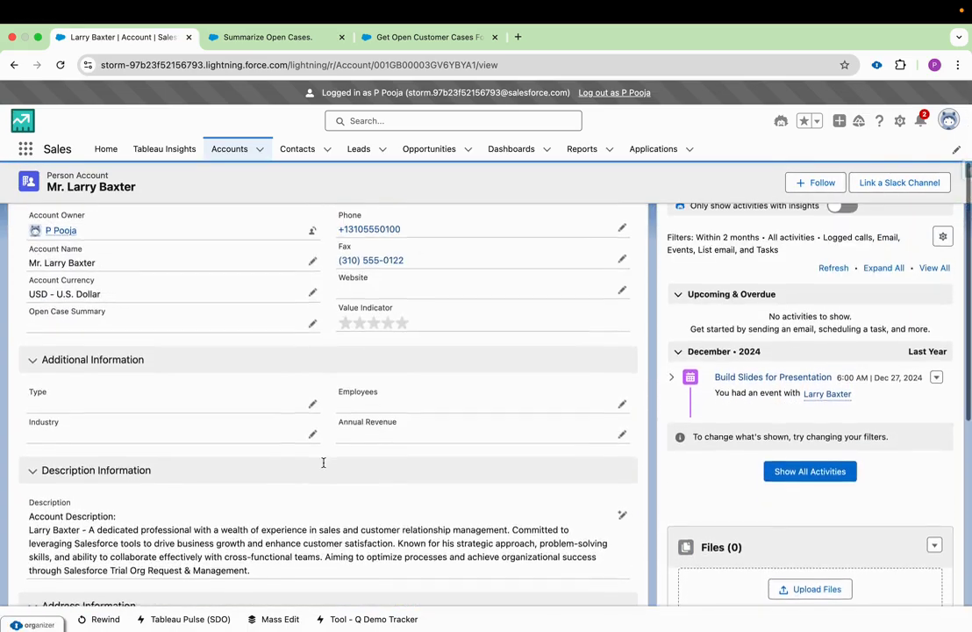
pyautogui.moveTo(106, 314); pyautogui.dragTo(33, 314)
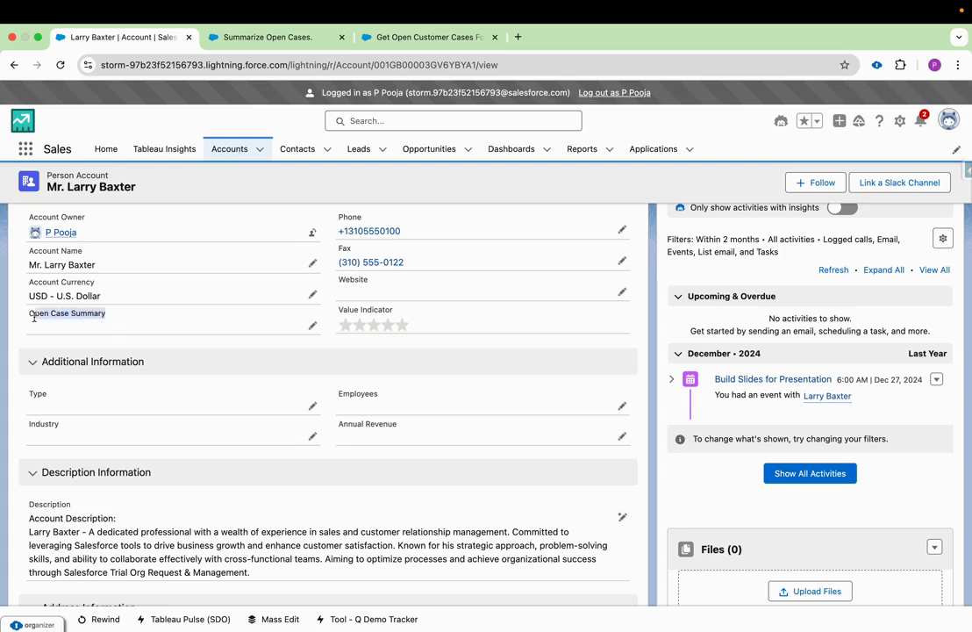
pyautogui.click(312, 325)
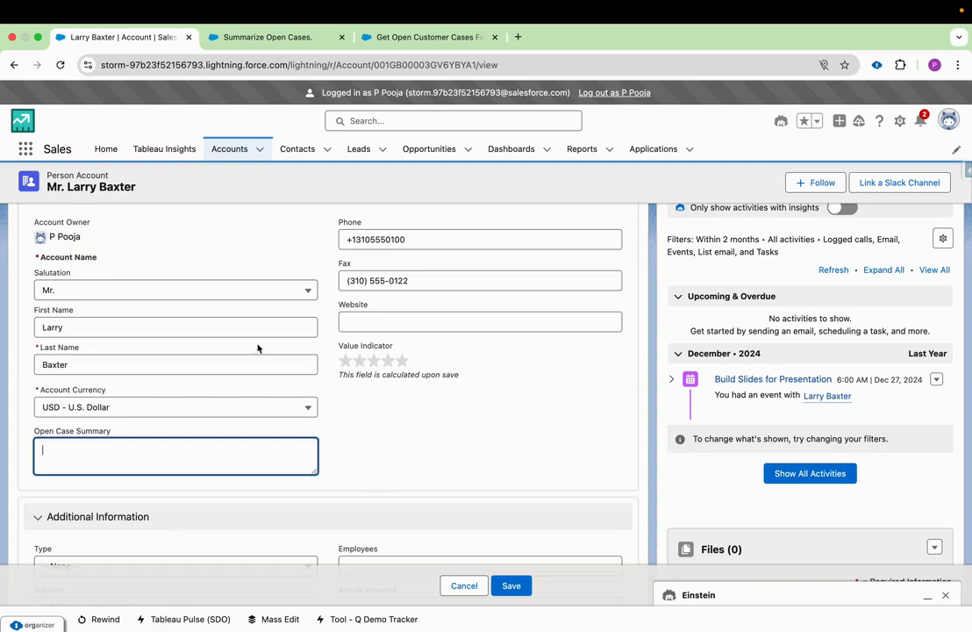
pyautogui.click(61, 65)
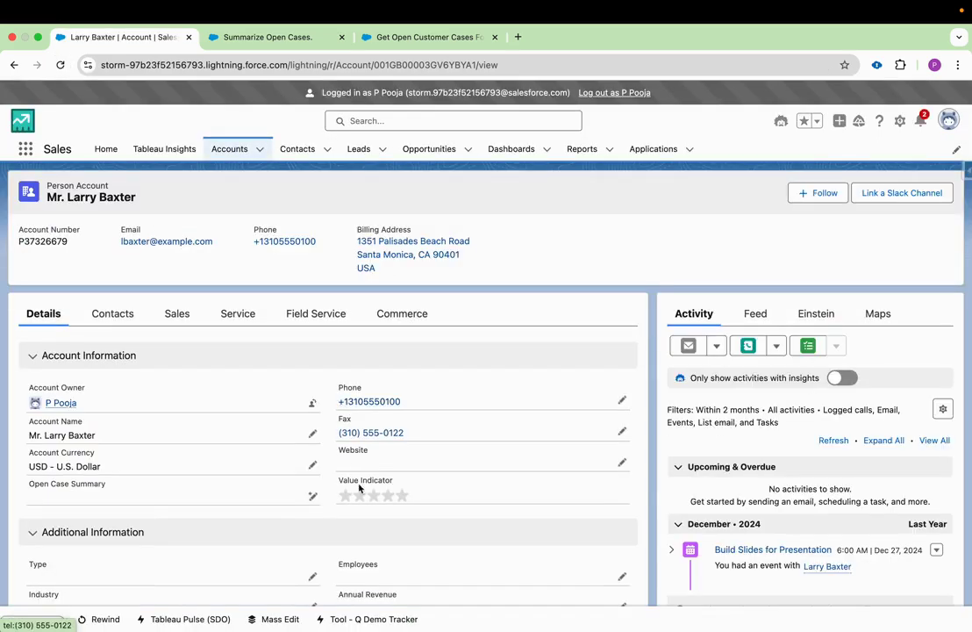
# - Edit the Open Case Summary field with the Einstein panel expanded, and generate a summary for it from the prompt template
pyautogui.scroll(-1, 386, 509)
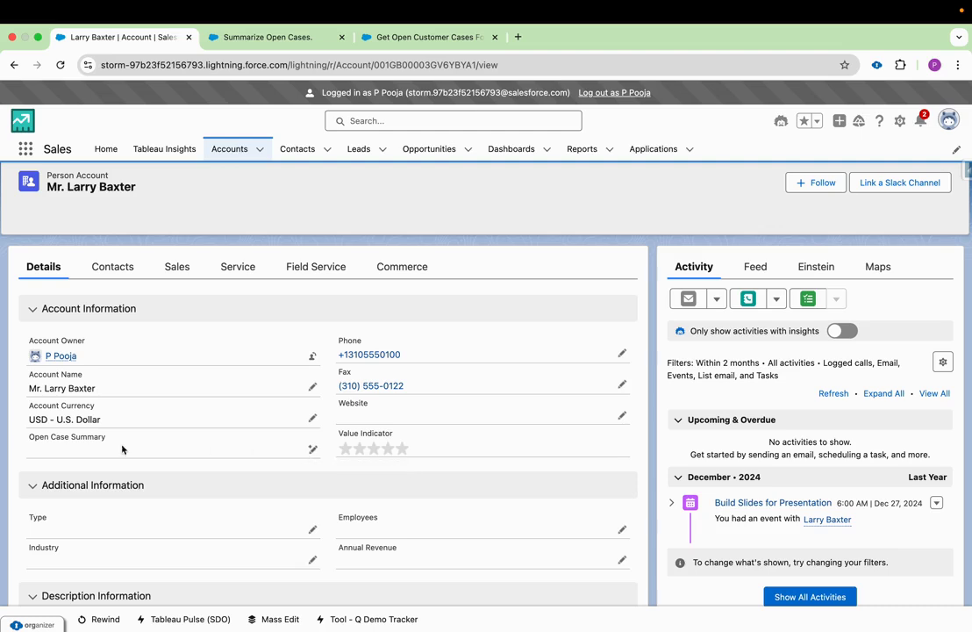
pyautogui.click(313, 449)
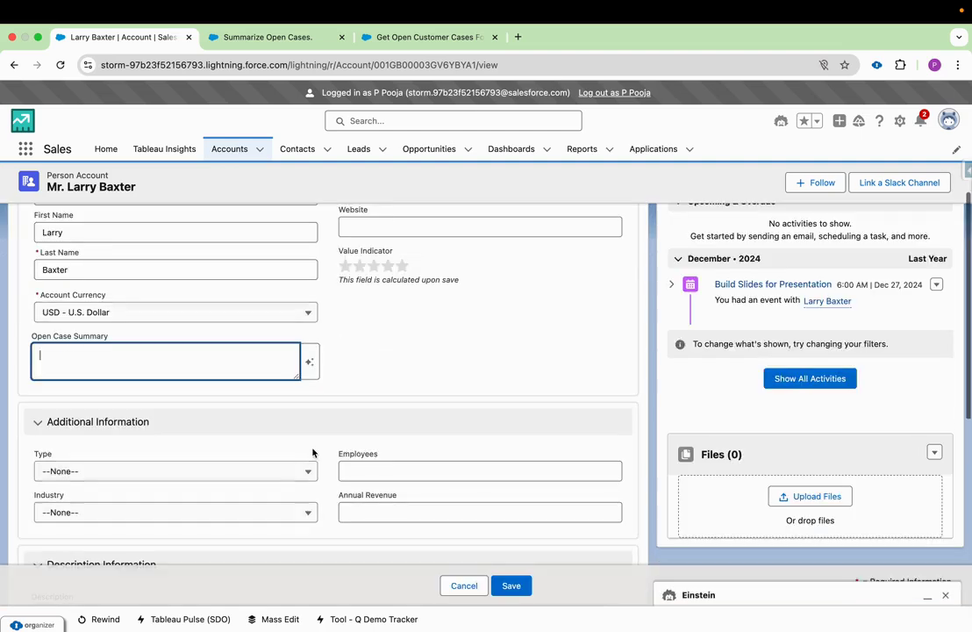
pyautogui.click(928, 595)
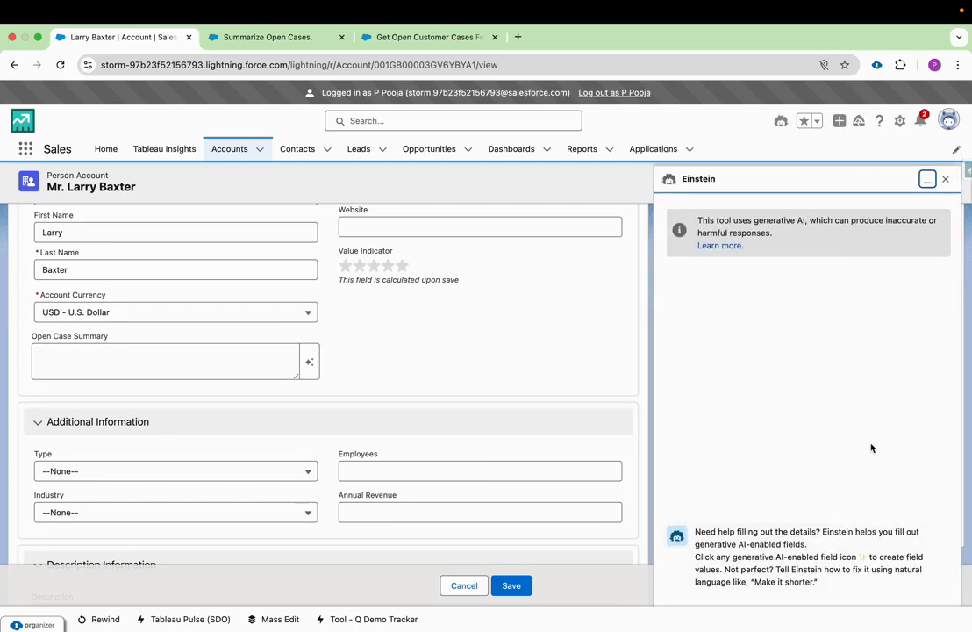
pyautogui.scroll(-2, 871, 448)
pyautogui.scroll(2, 299, 351)
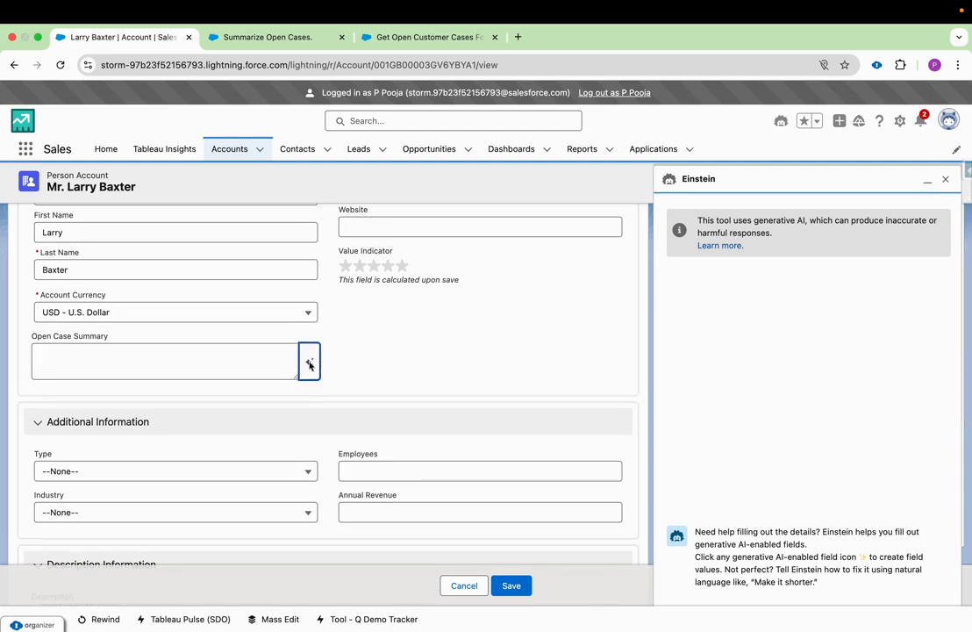
pyautogui.click(309, 363)
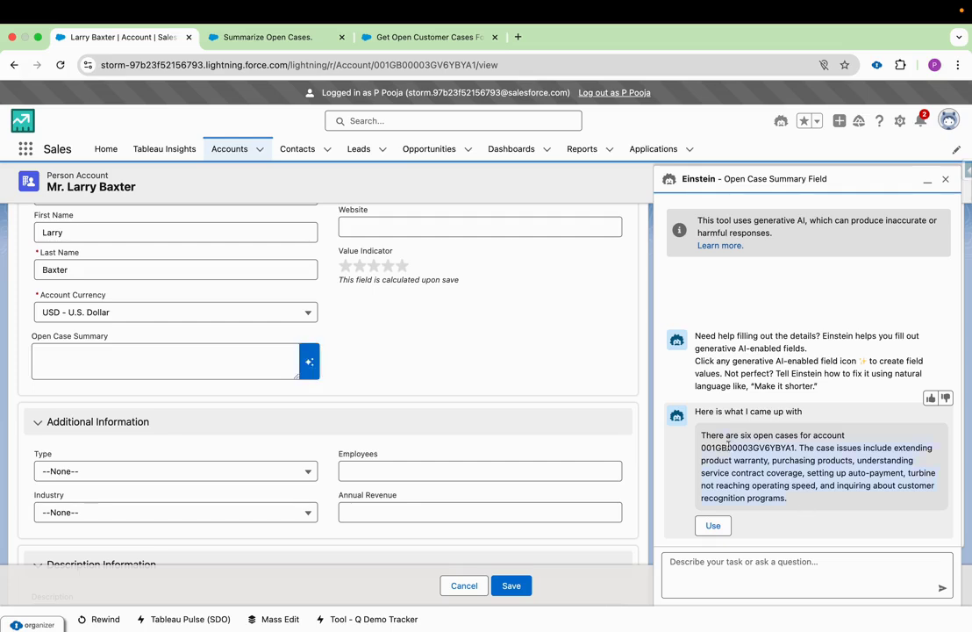
# - Insert the generated summary into the Open Case Summary field, enlarge the text box to read it in full, and save the account
pyautogui.moveTo(701, 435); pyautogui.dragTo(807, 499)
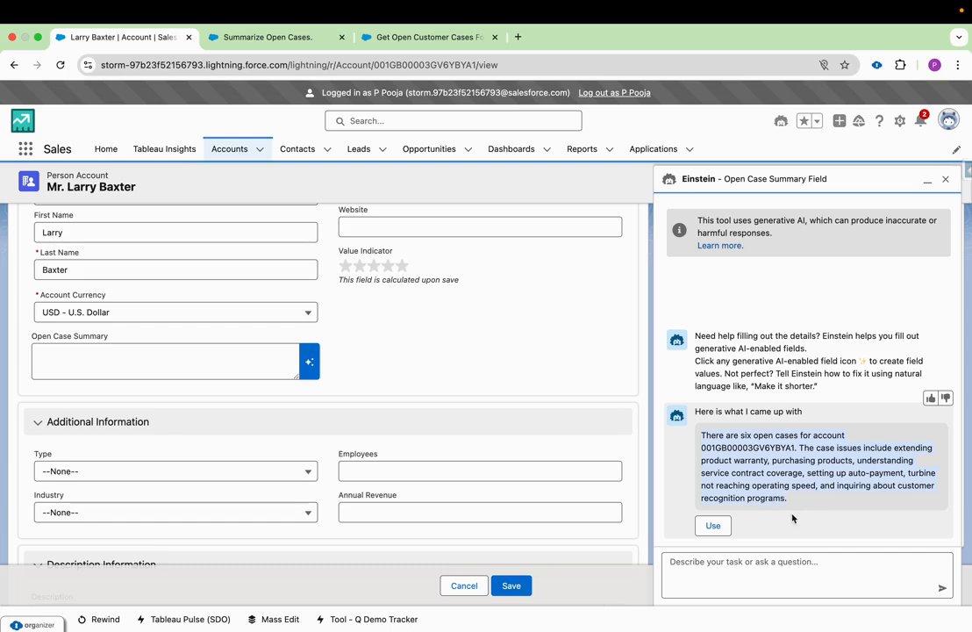
pyautogui.click(713, 526)
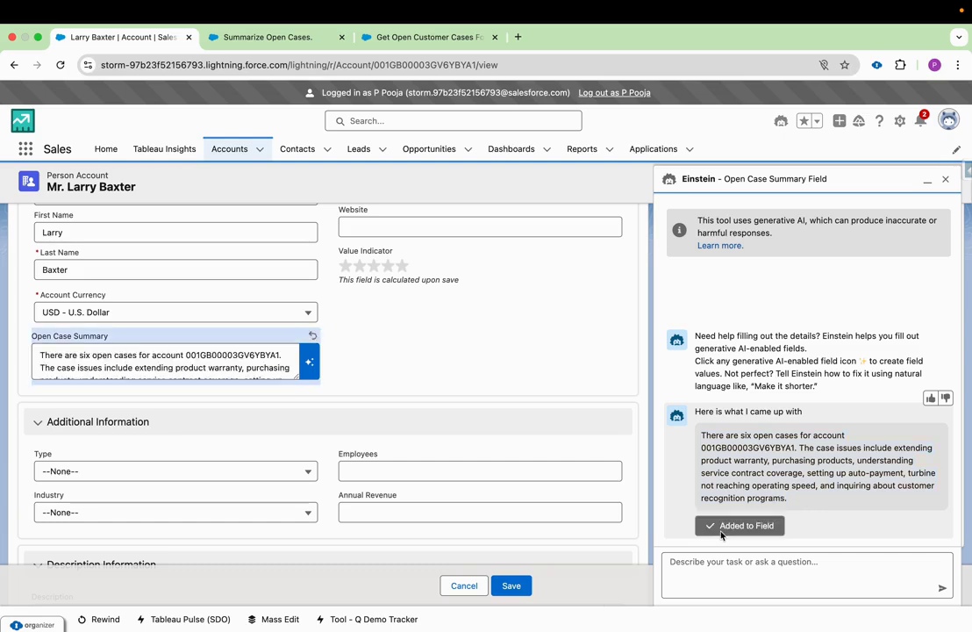
pyautogui.moveTo(295, 376); pyautogui.dragTo(296, 439)
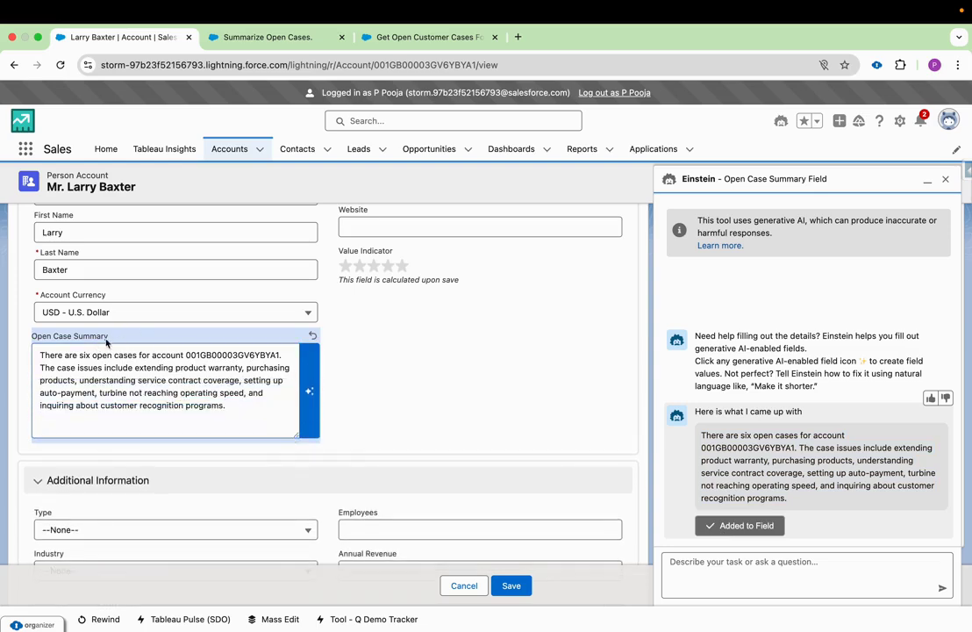
pyautogui.click(521, 587)
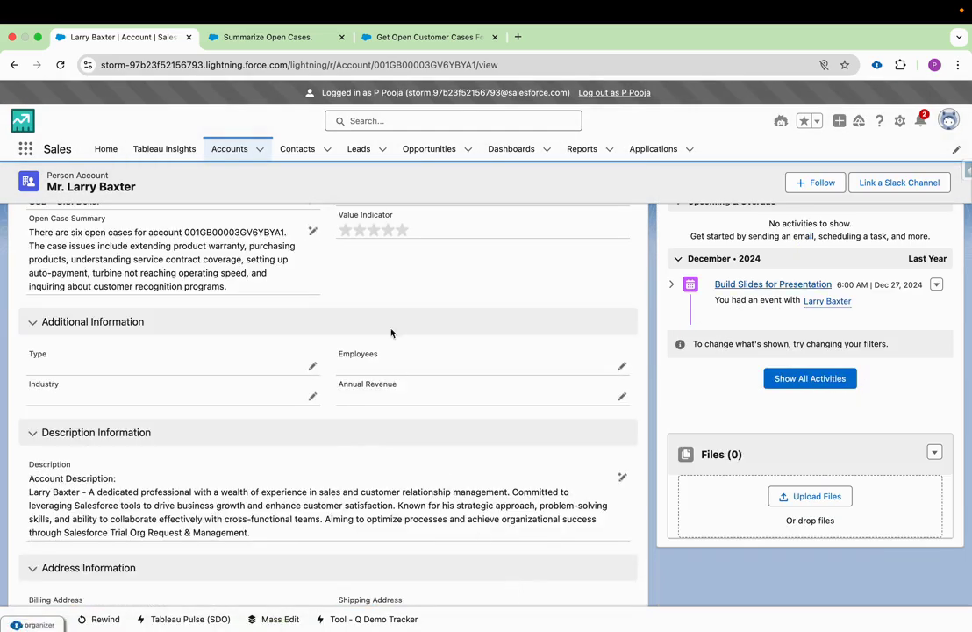
# - Regenerate the Open Case Summary with Einstein, replace the field's text with the new response and save the account
pyautogui.click(312, 231)
pyautogui.click(309, 362)
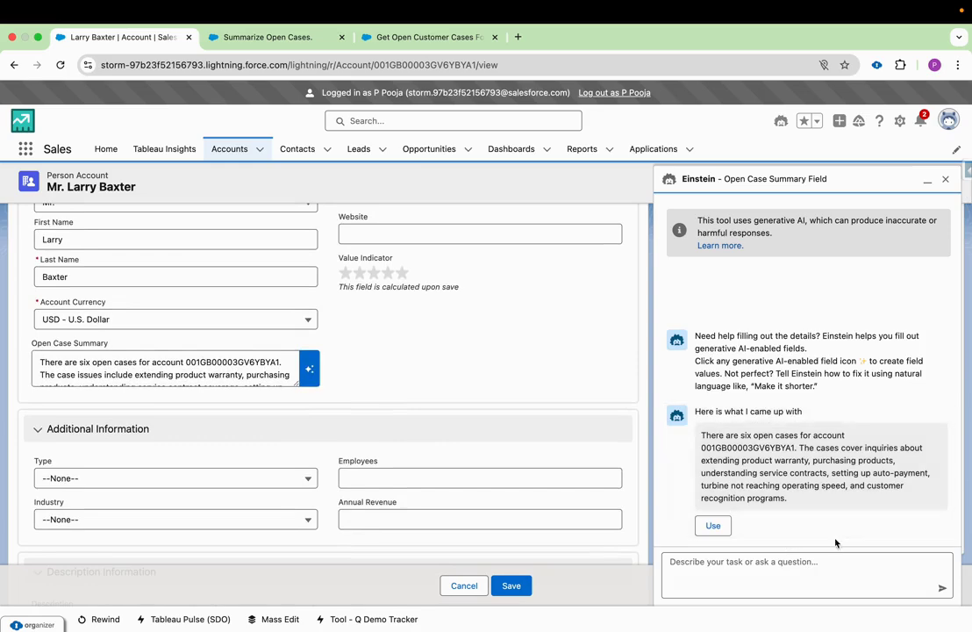
pyautogui.click(713, 526)
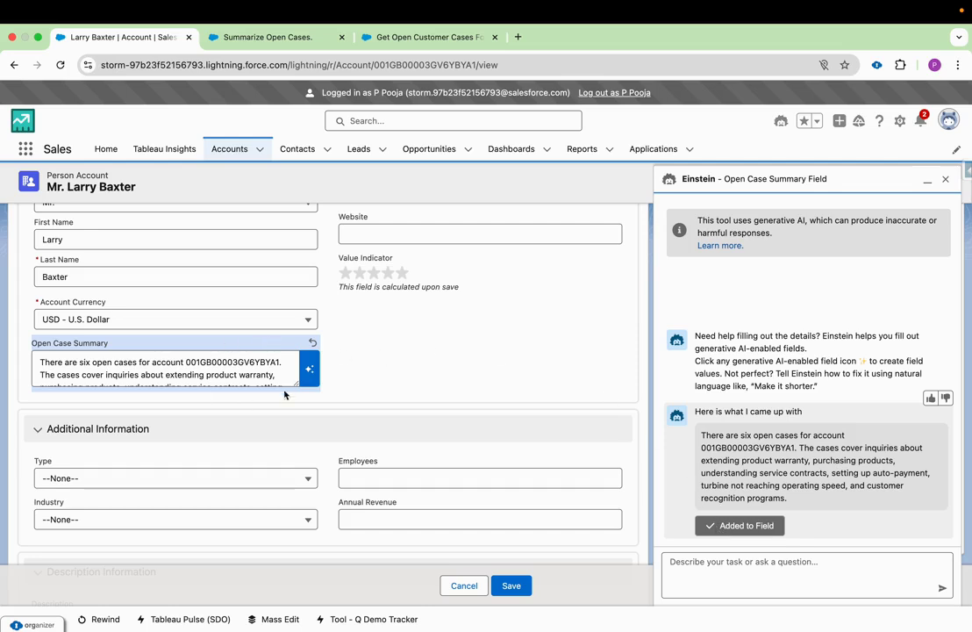
pyautogui.click(517, 586)
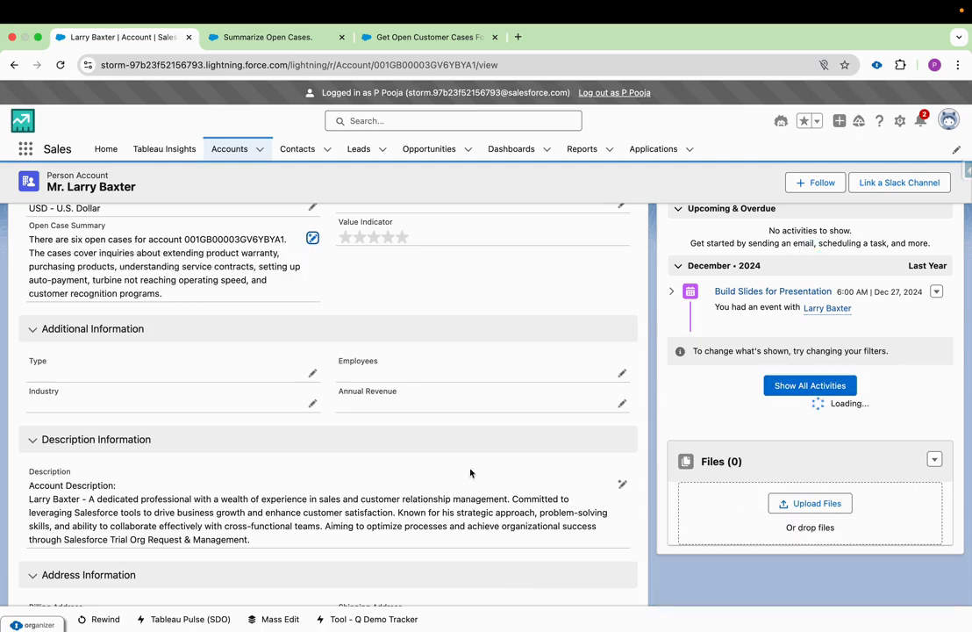